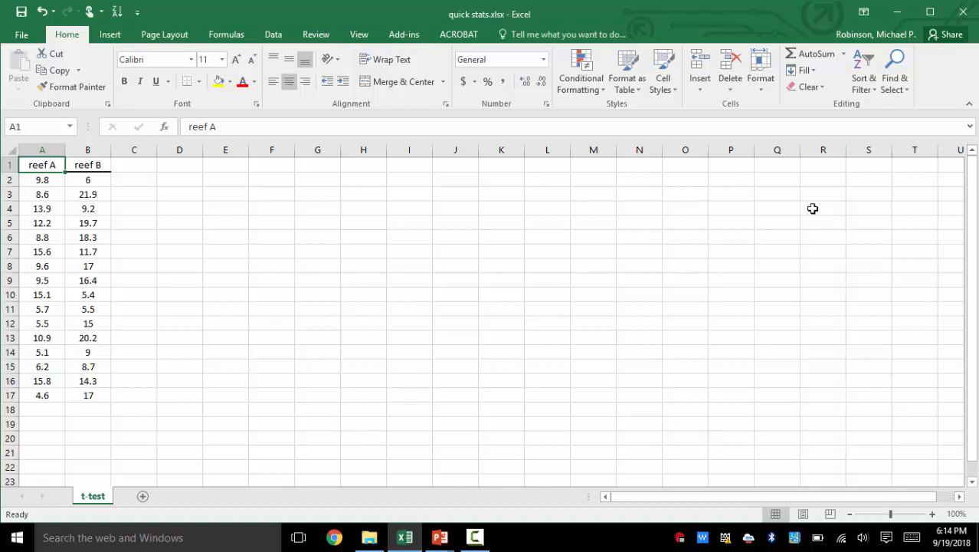
Calculate the average of the reef A data in cell D1 using AVERAGE on the whole of column A
left_click_drag(35, 166, 81, 403)
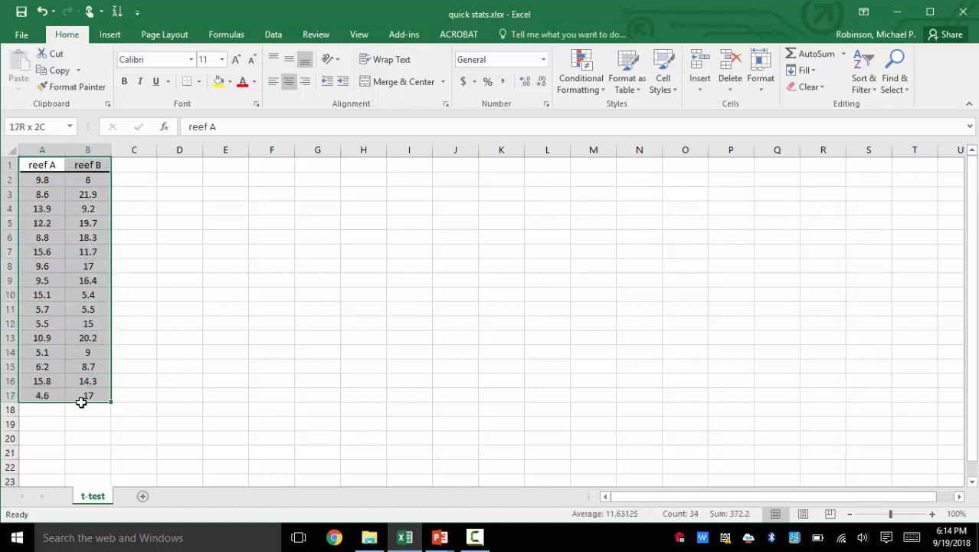
left_click(42, 179)
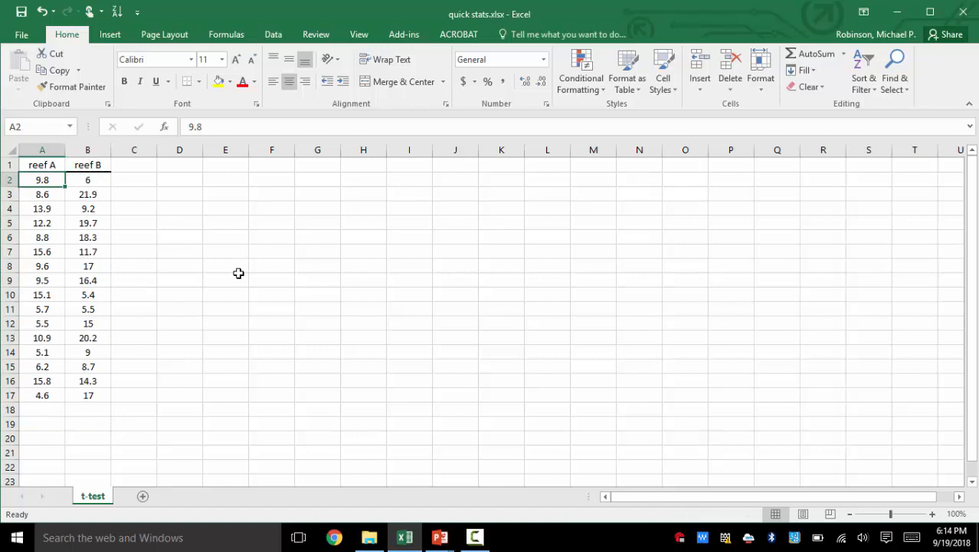
key("Right")
key("Right")
key("Right")
key("Up")
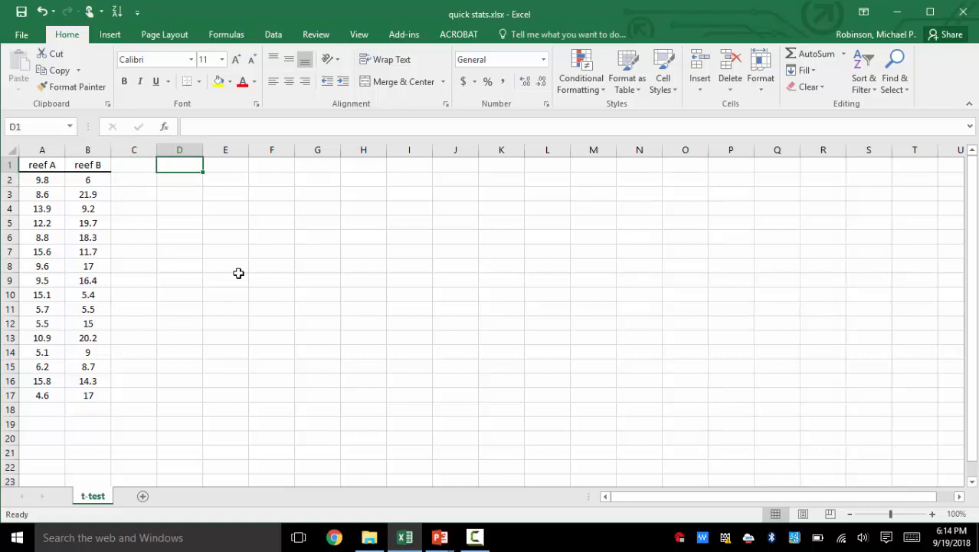
type("=")
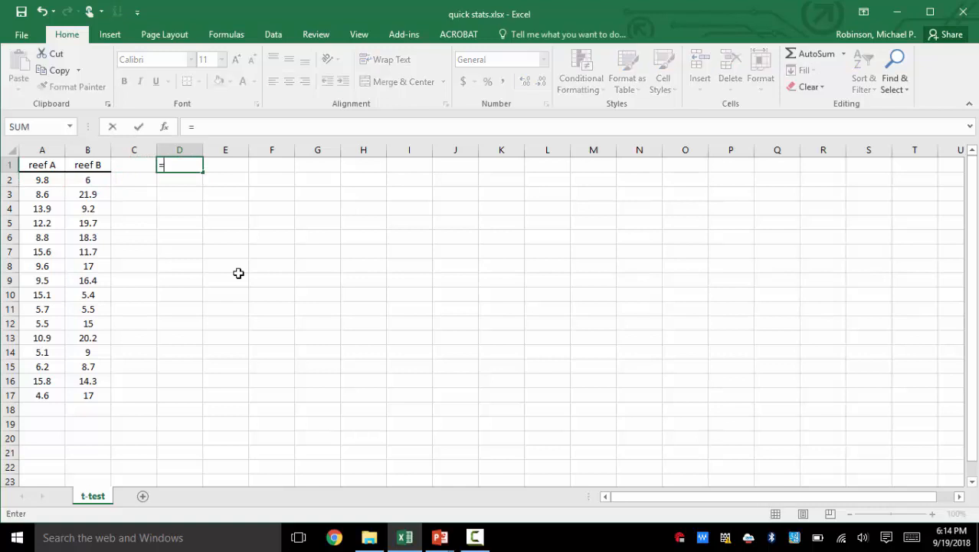
type("average(")
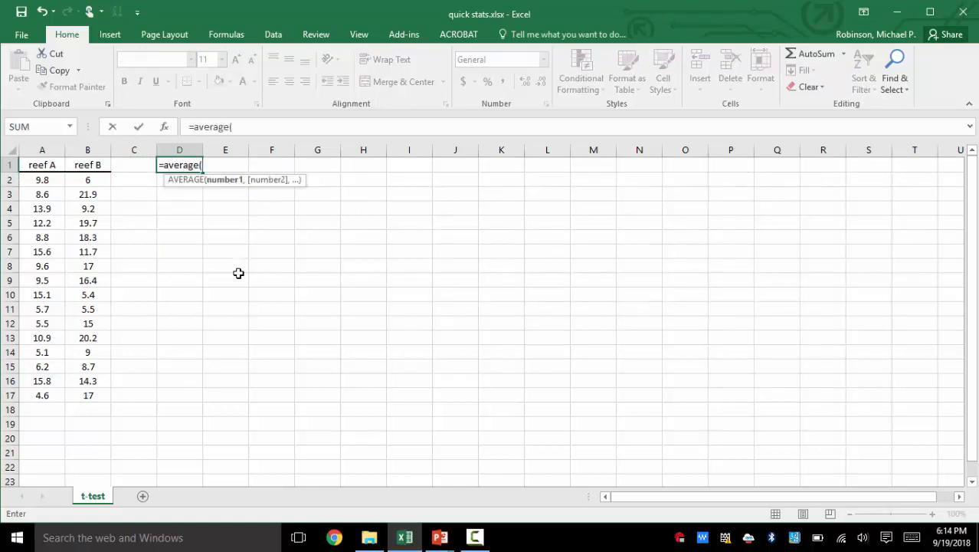
left_click(45, 149)
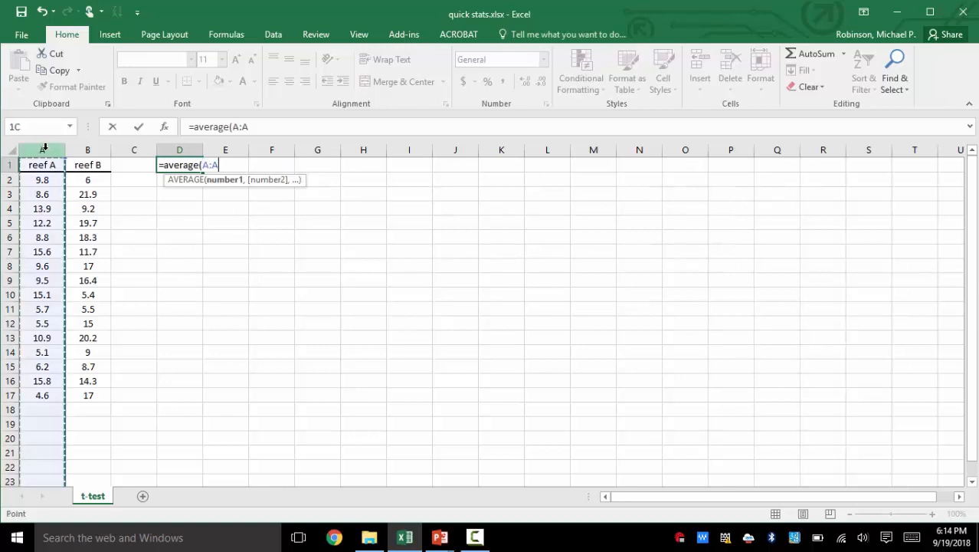
key("Return")
Move the average formula from cell D1 to D2
key("Up")
key("ctrl+x")
key("Down")
key("Return")
Copy the reef A and reef B headers from A1:B1 to D1:E1
key("Up")
key("Left")
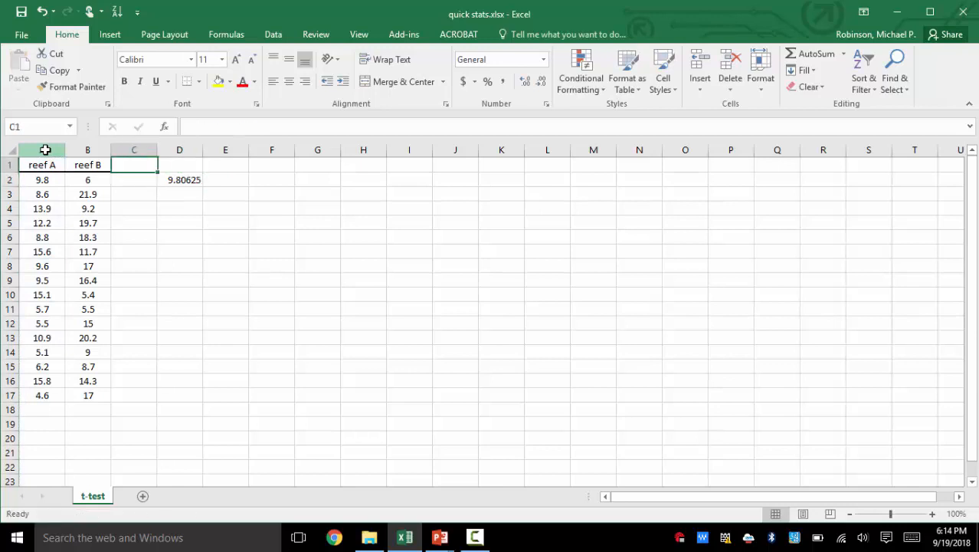
key("Left")
key("Left")
key("shift+Right")
key("ctrl+c")
key("Right")
key("Right")
key("Right")
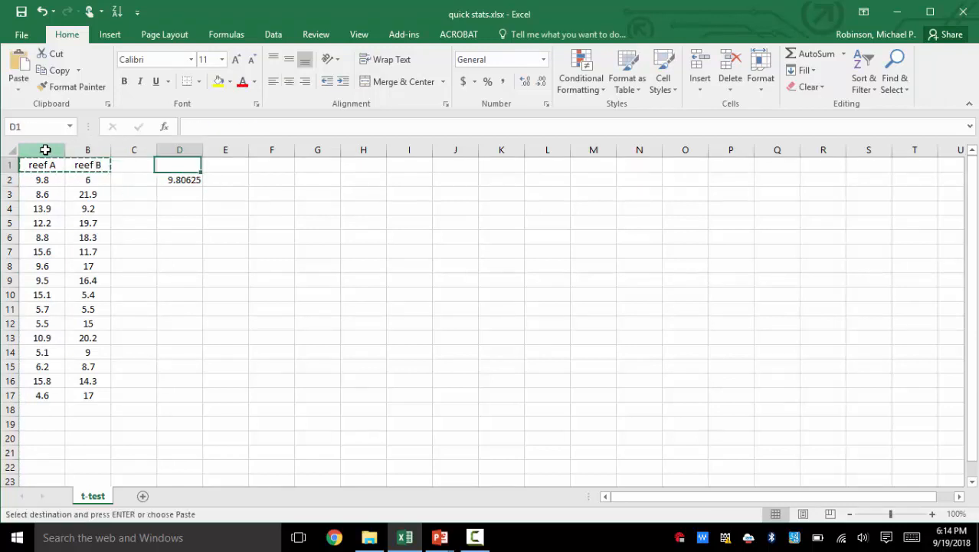
key("ctrl+v")
Extend the average formula from D2 to E2 so it covers the reef B column
key("Right")
key("Left")
key("Down")
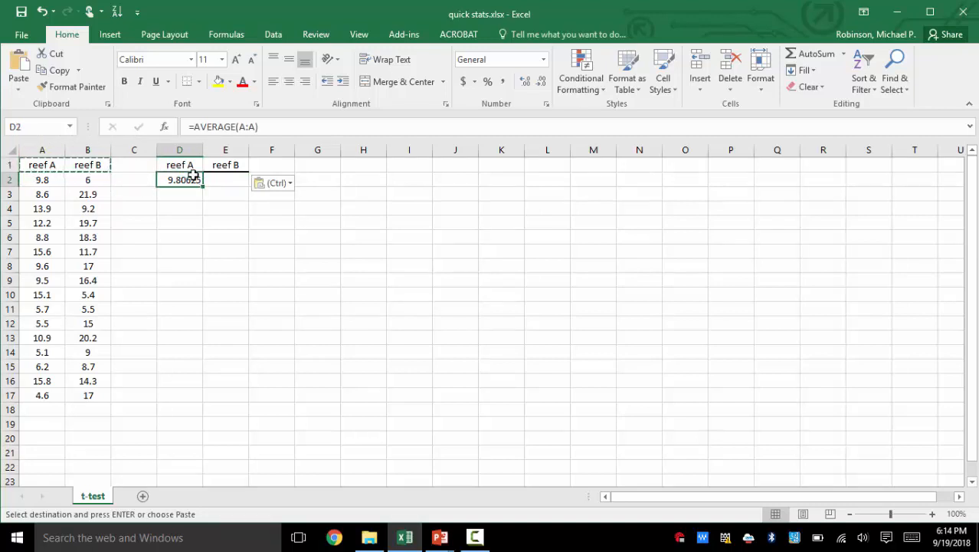
key("F2")
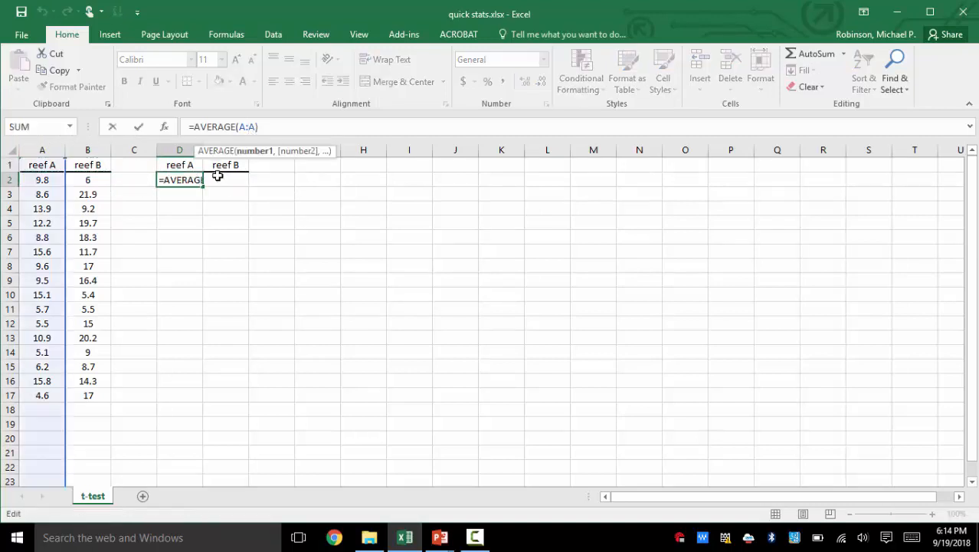
key("Escape")
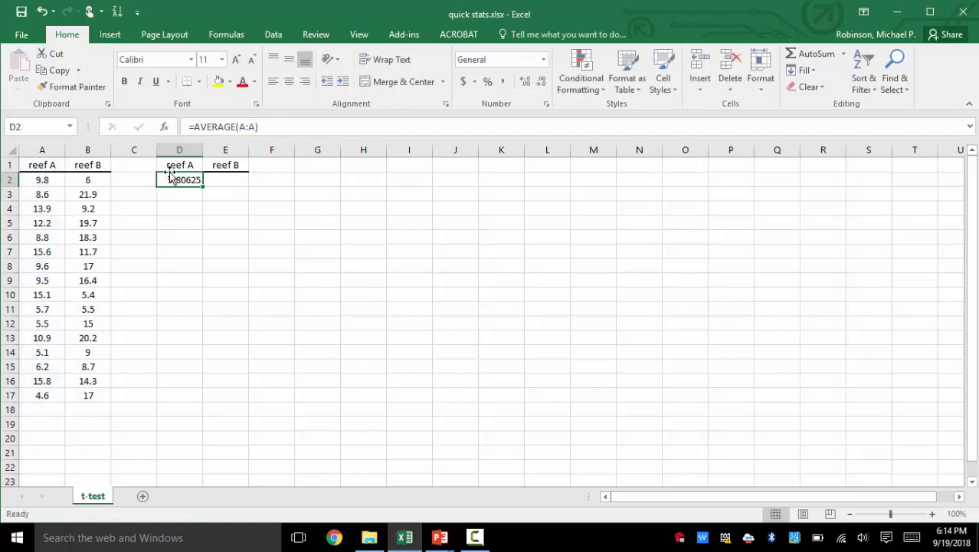
left_click_drag(203, 187, 238, 187)
left_click(228, 179)
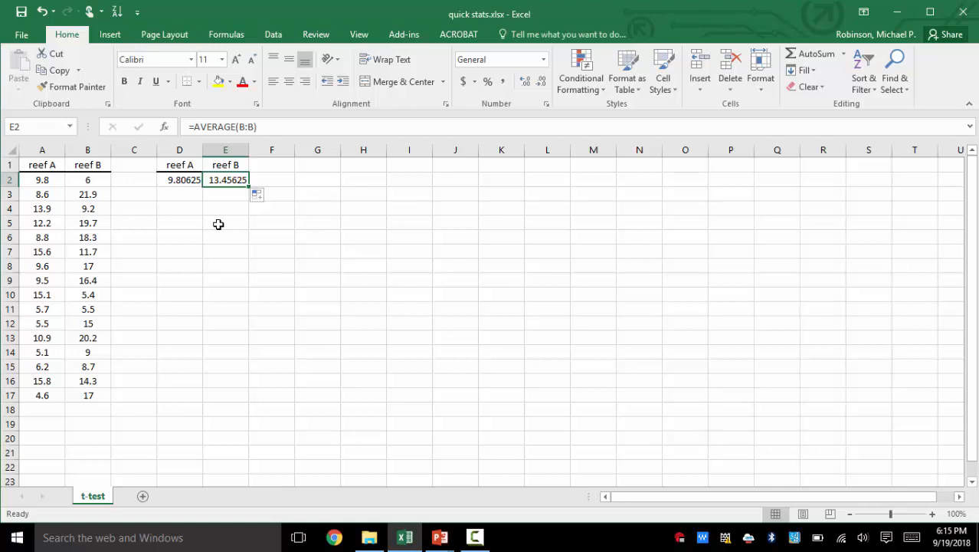
Calculate the sample standard deviation of A1:A17 in D3 with STDEV.S and extend the formula to E3 for reef B
key("Left")
key("Down")
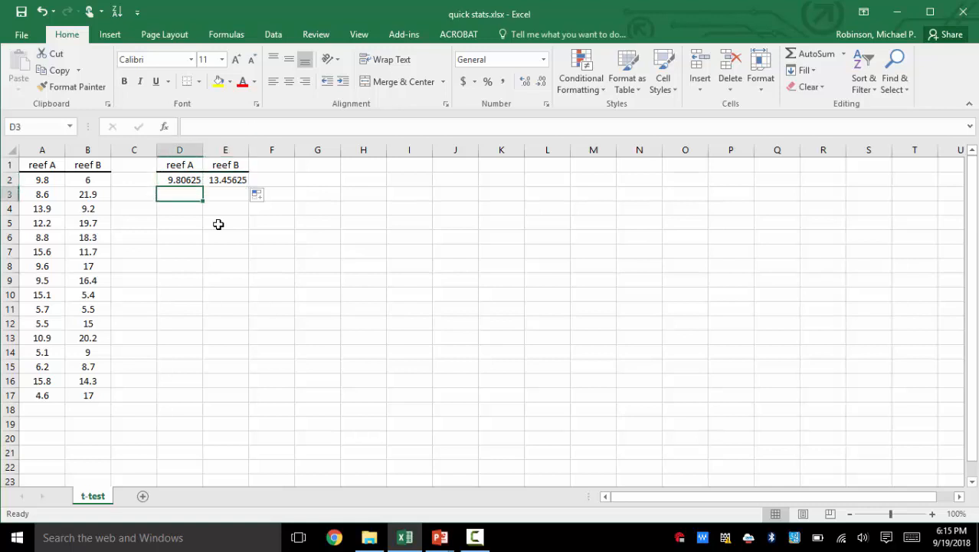
type("=")
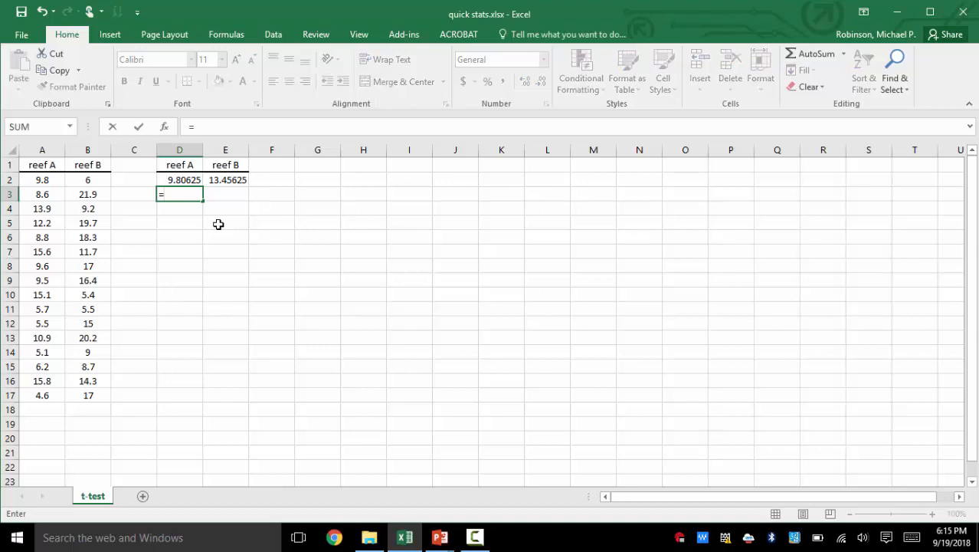
type("st")
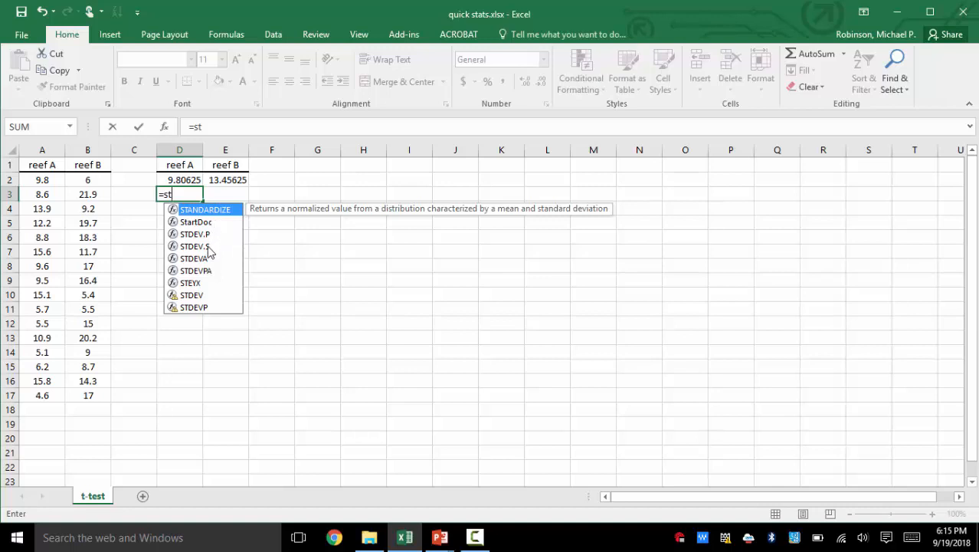
left_click(208, 249)
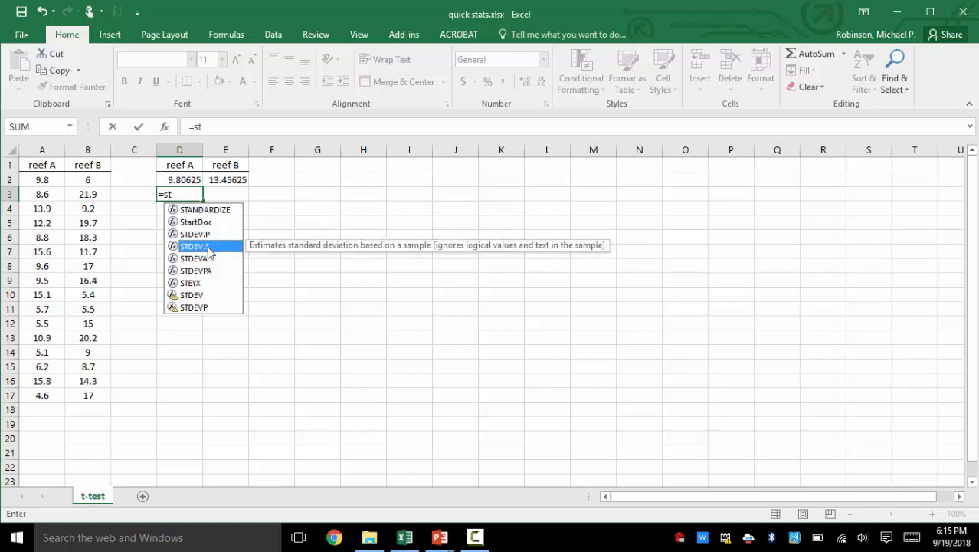
double_click(207, 247)
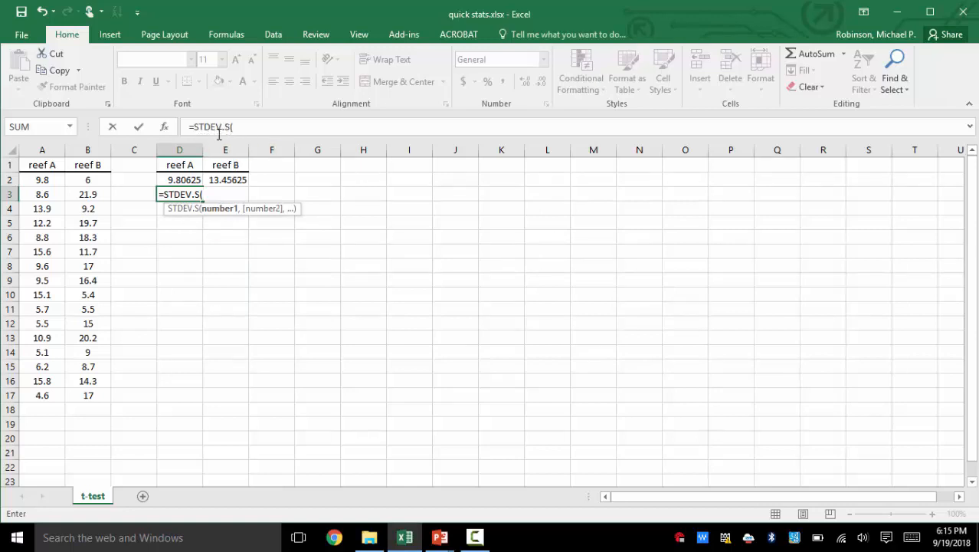
left_click_drag(44, 165, 43, 396)
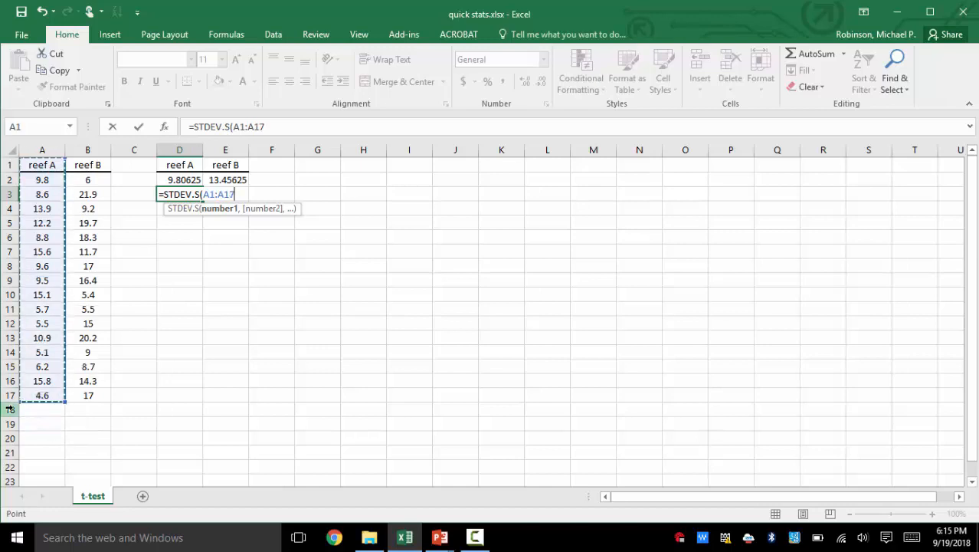
key("Return")
key("Up")
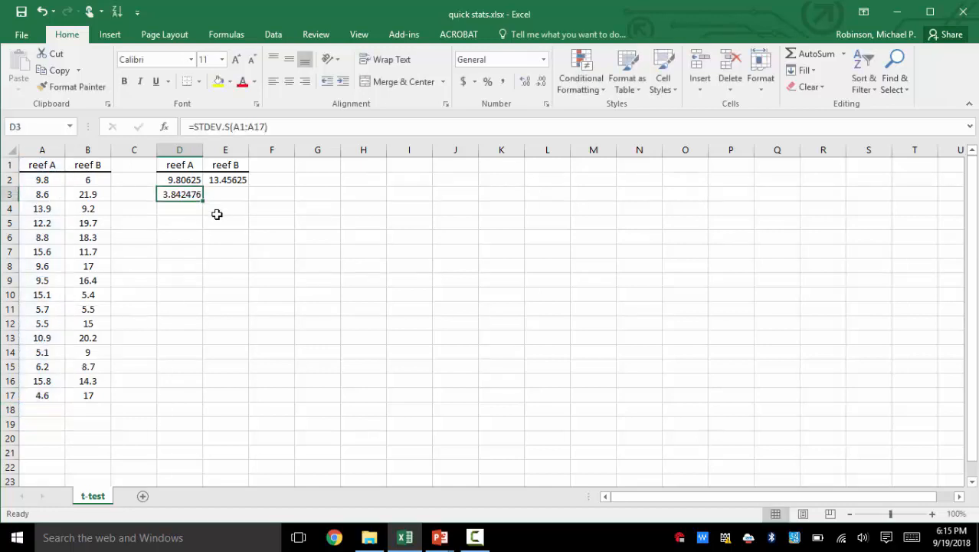
left_click_drag(203, 201, 244, 202)
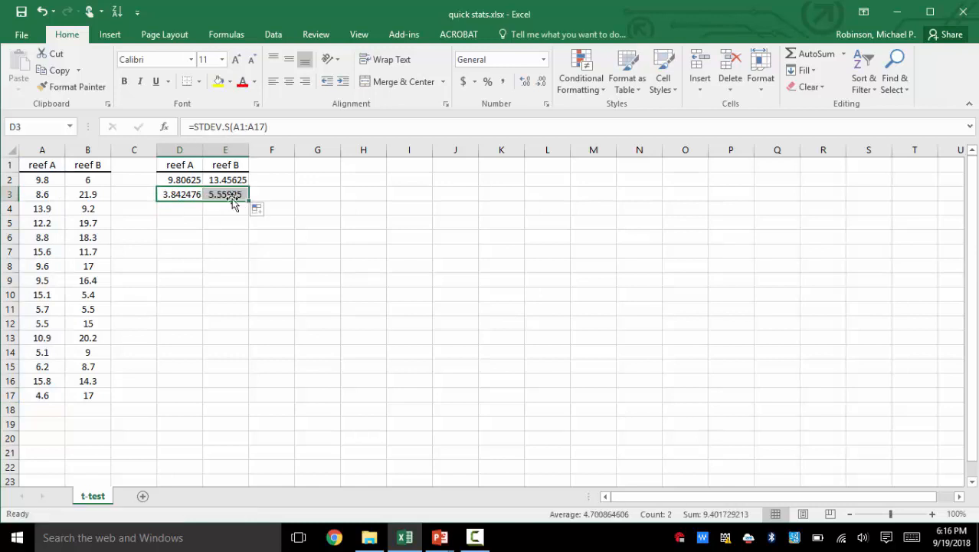
left_click(228, 196)
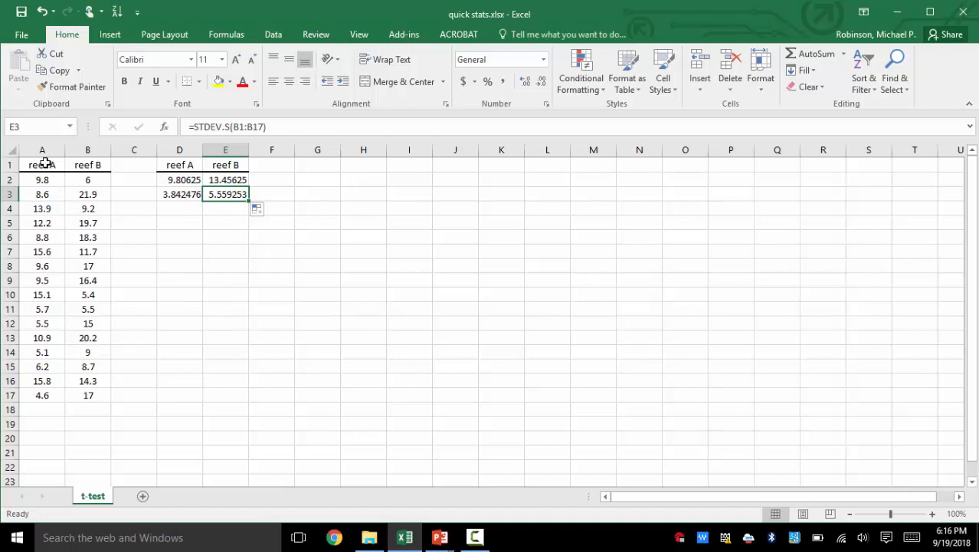
Temporarily plot the reef A and reef B data as a 2-D line chart with markers, and delete the chart
left_click_drag(46, 164, 88, 410)
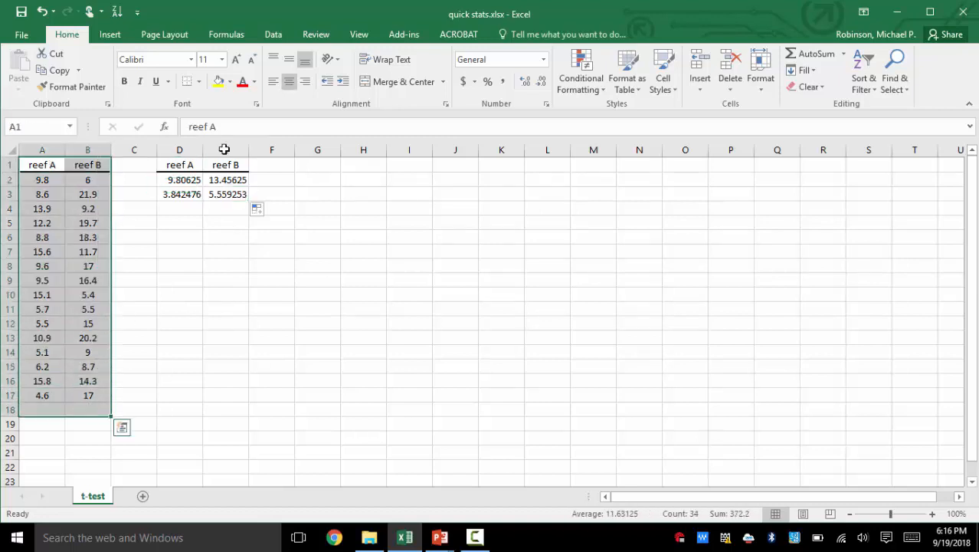
left_click(111, 35)
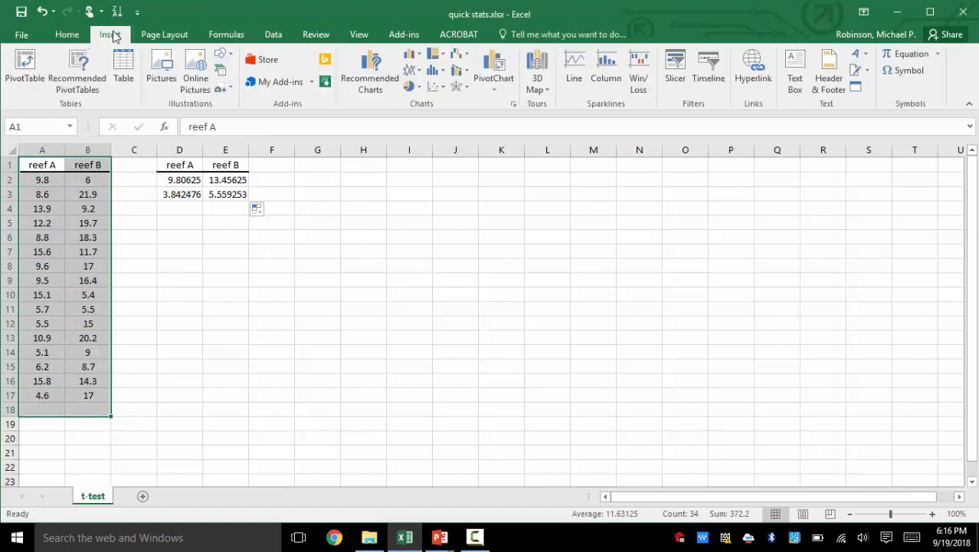
left_click(412, 74)
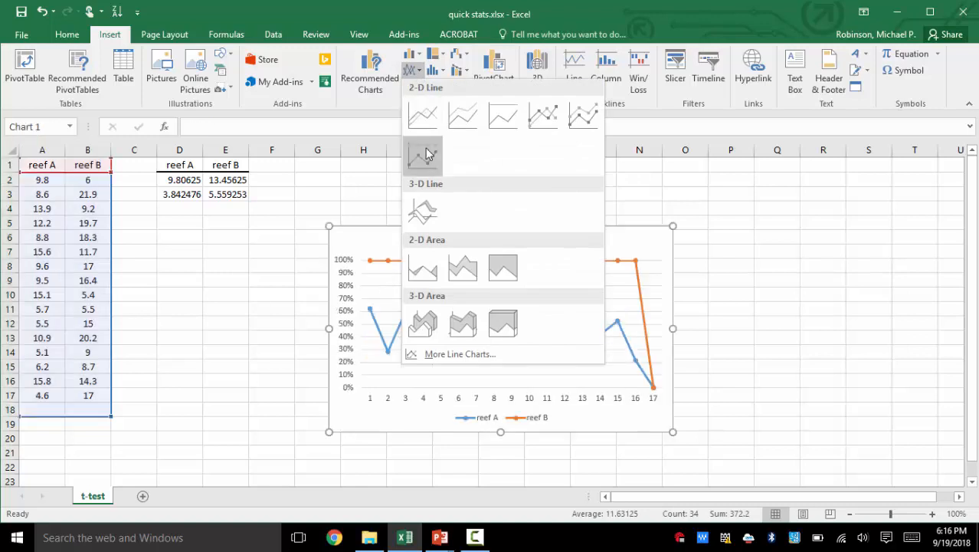
left_click(543, 114)
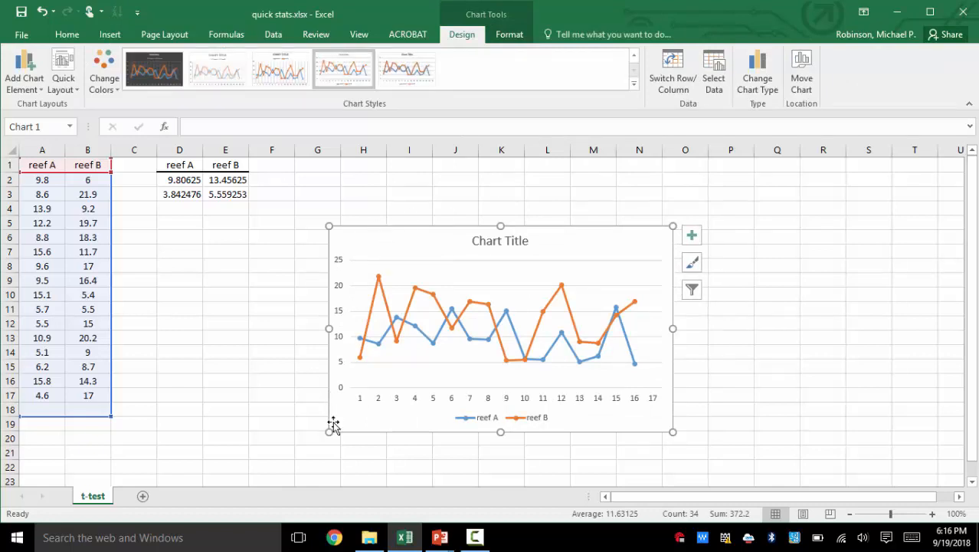
left_click_drag(327, 431, 258, 461)
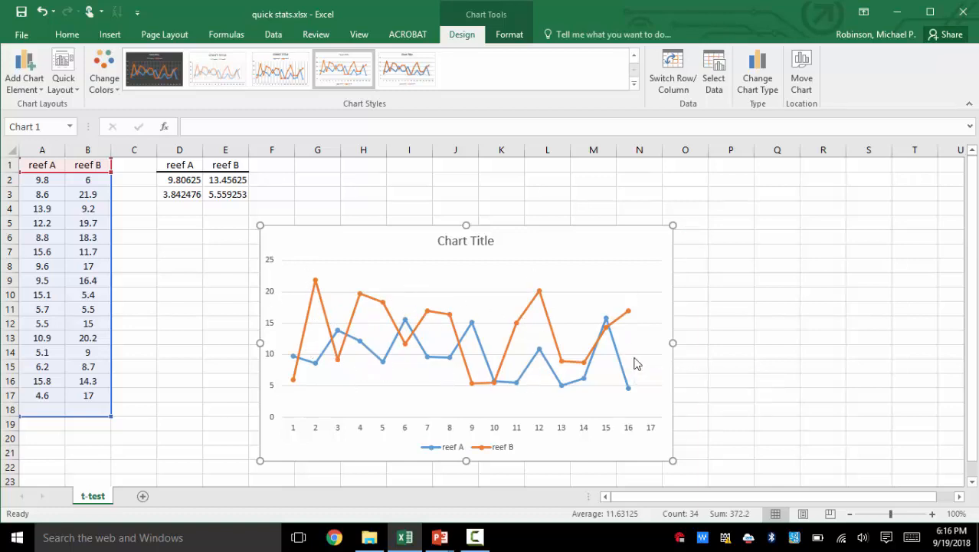
key("Delete")
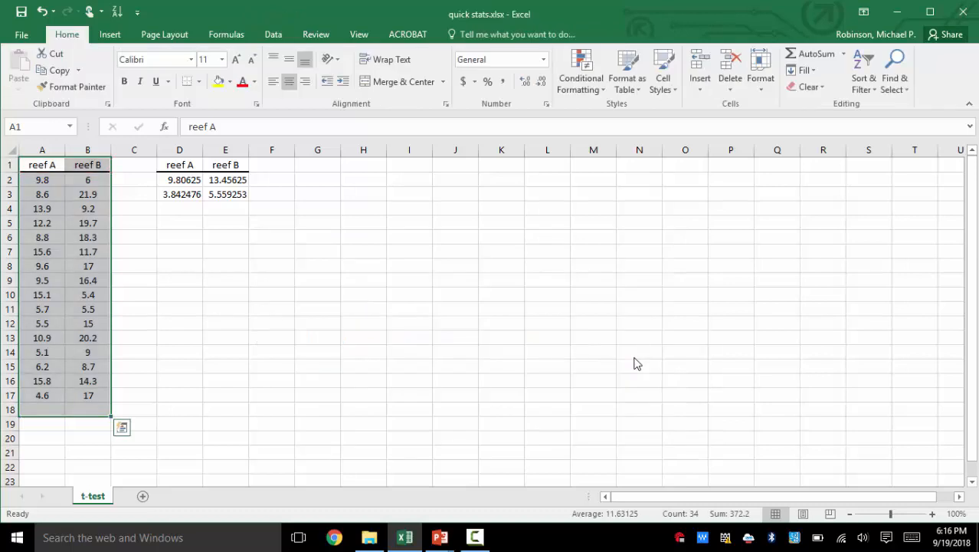
left_click(44, 163)
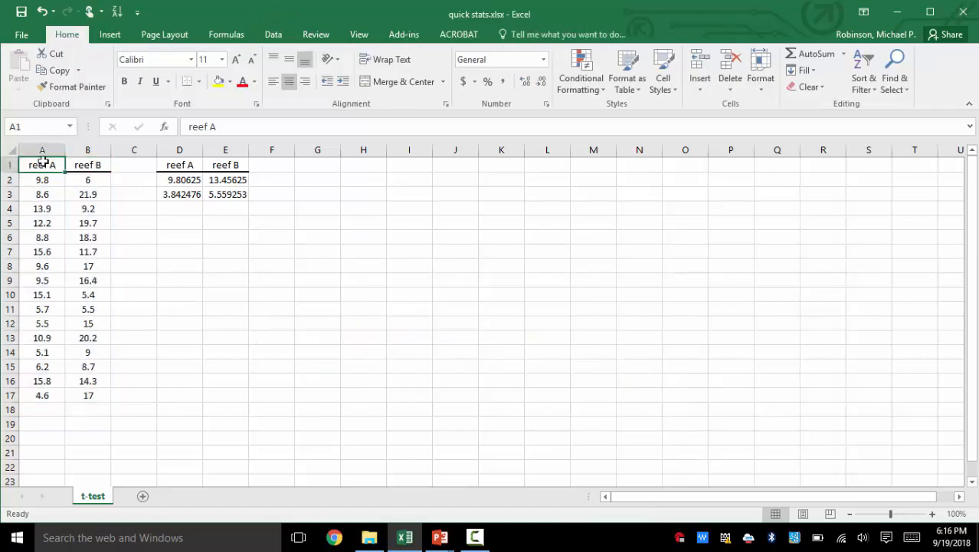
left_click_drag(77, 163, 86, 395)
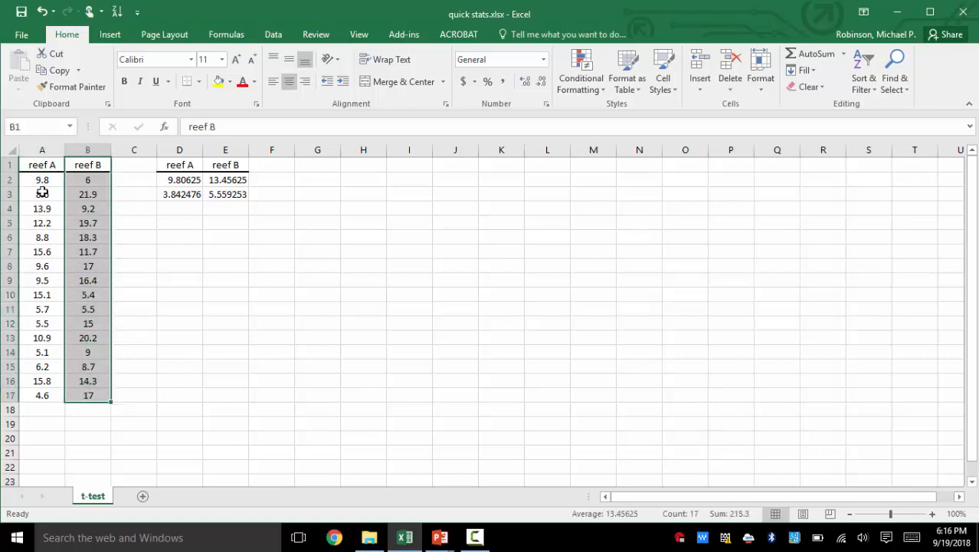
left_click_drag(45, 167, 42, 398)
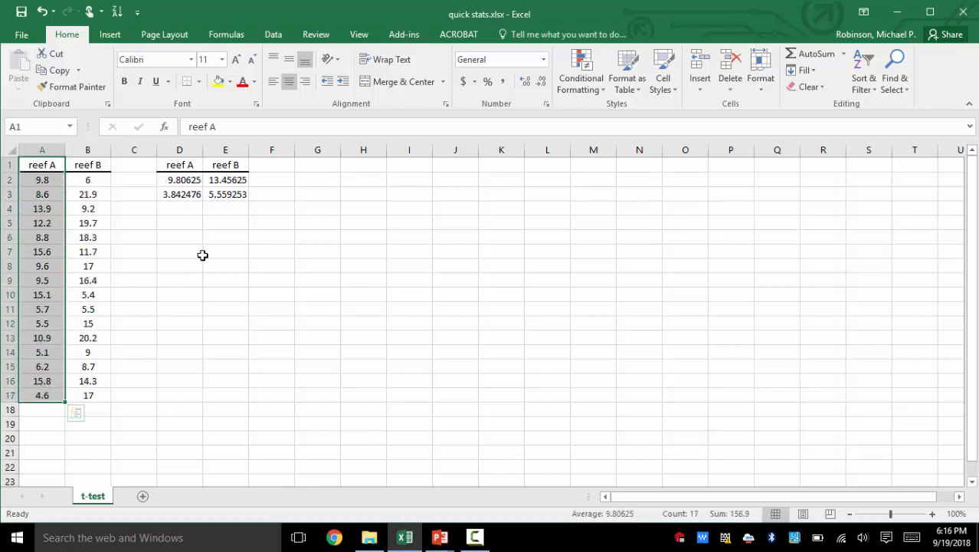
Enter the label "t-test" in cell D5
left_click(182, 222)
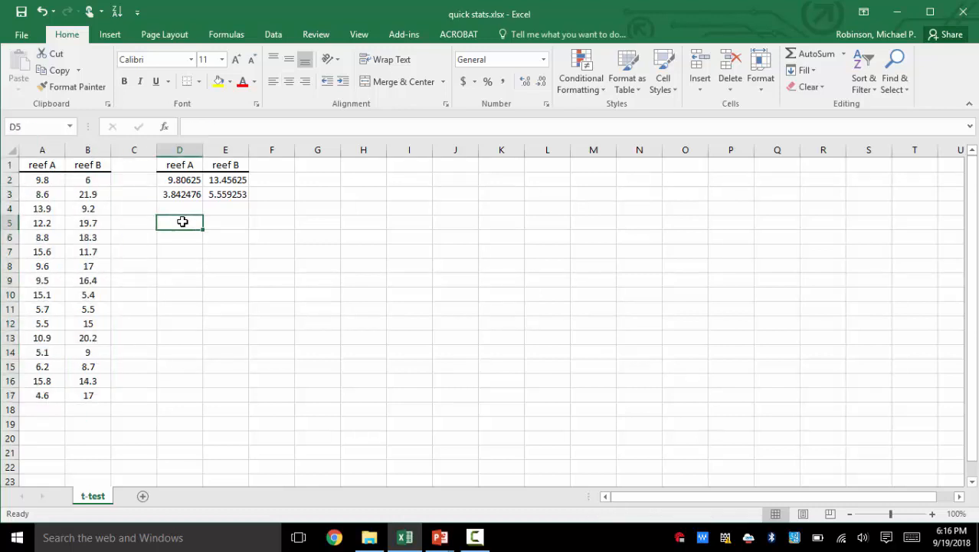
type("t-test")
key("Return")
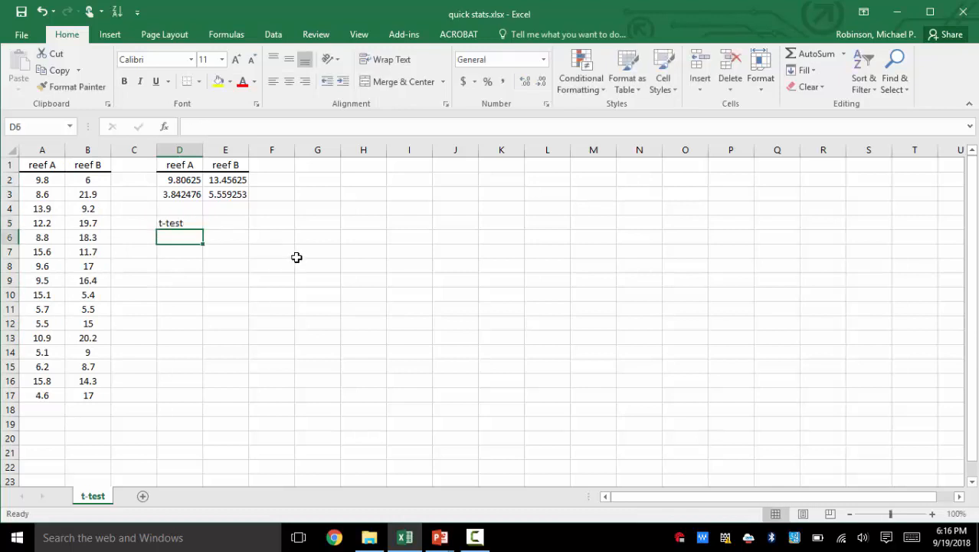
Enable the Analysis ToolPak add-in so the data analysis tools become available
left_click(275, 36)
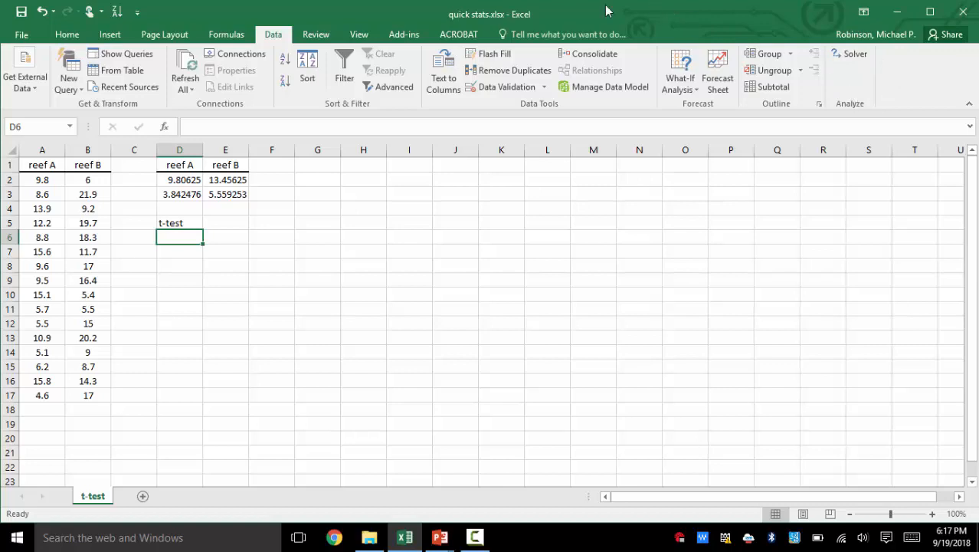
left_click(23, 34)
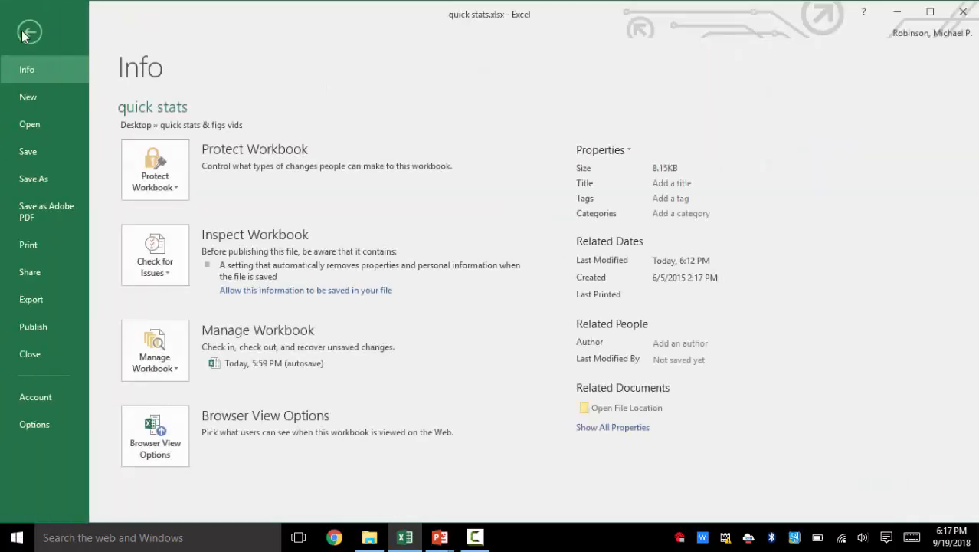
left_click(31, 422)
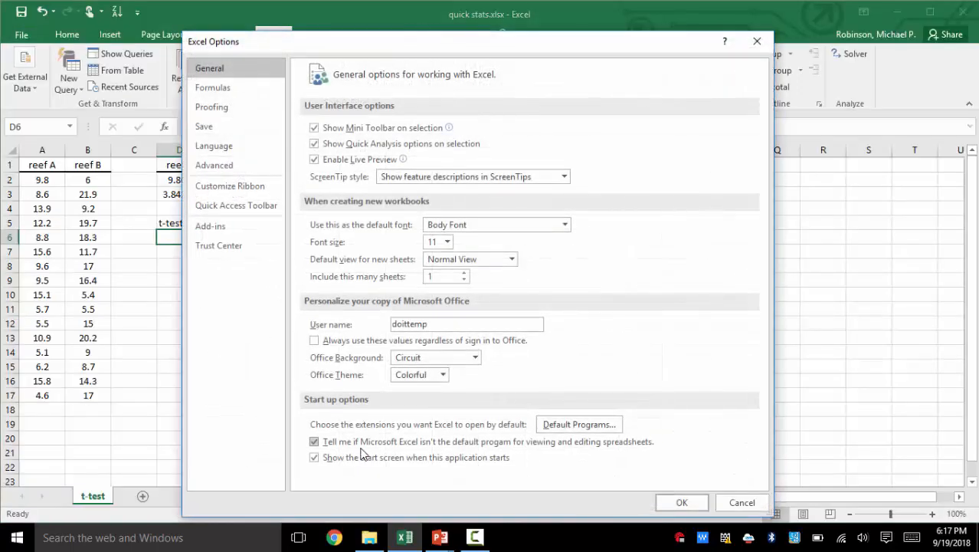
left_click(223, 232)
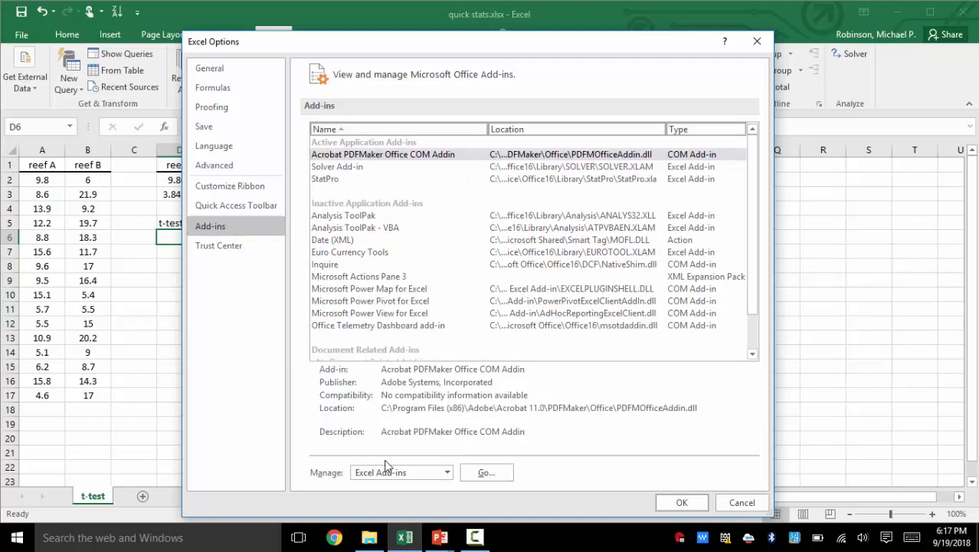
left_click(485, 475)
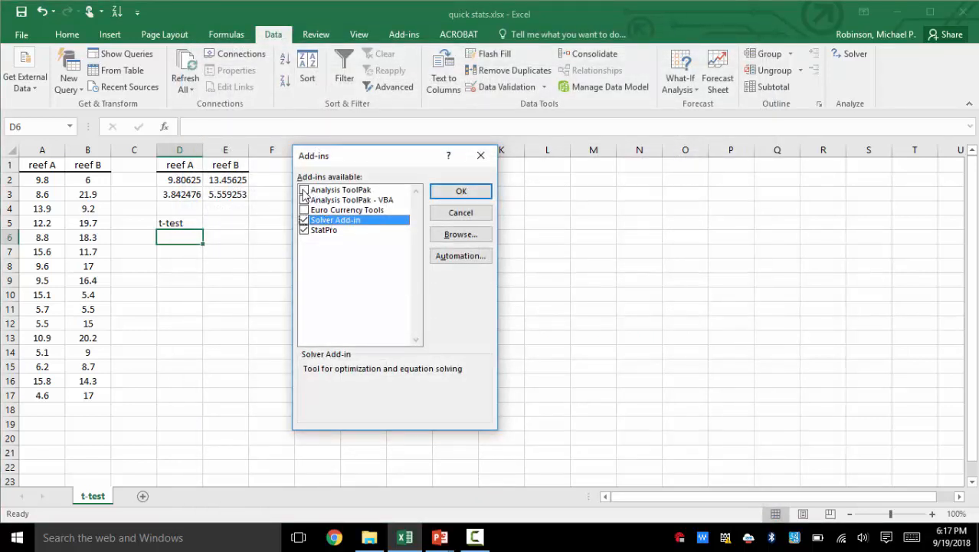
left_click(305, 190)
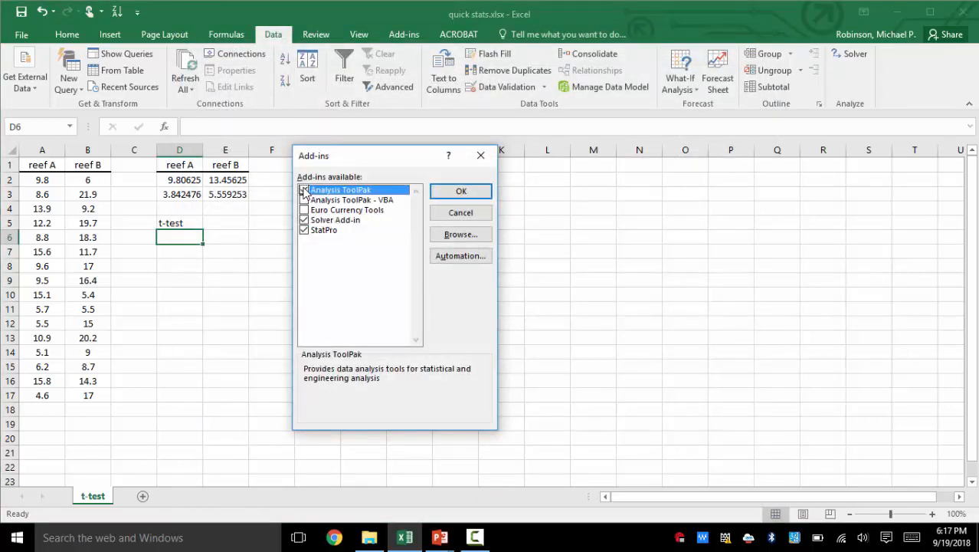
left_click(457, 191)
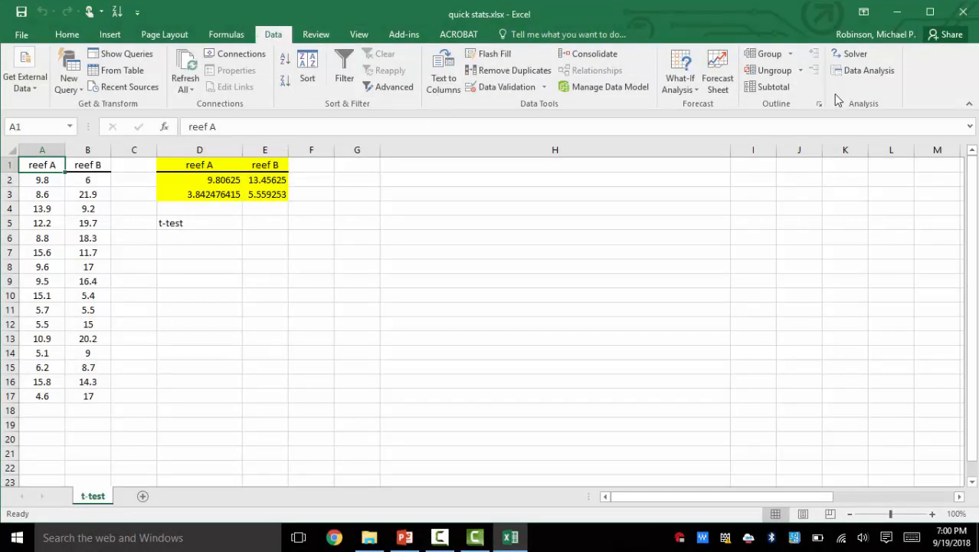
Start the data analysis tool t-Test: Two-Sample Assuming Unequal Variances
left_click(869, 73)
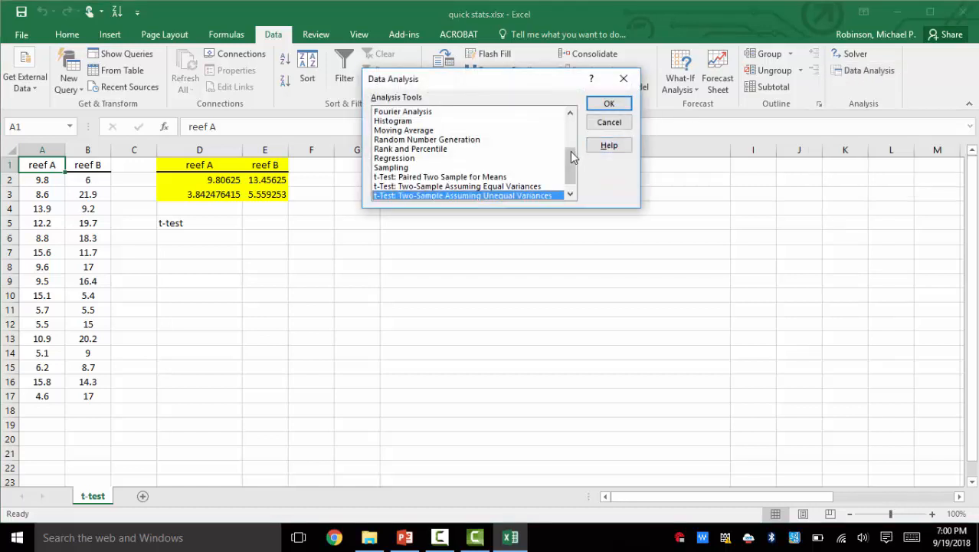
left_click_drag(569, 161, 569, 166)
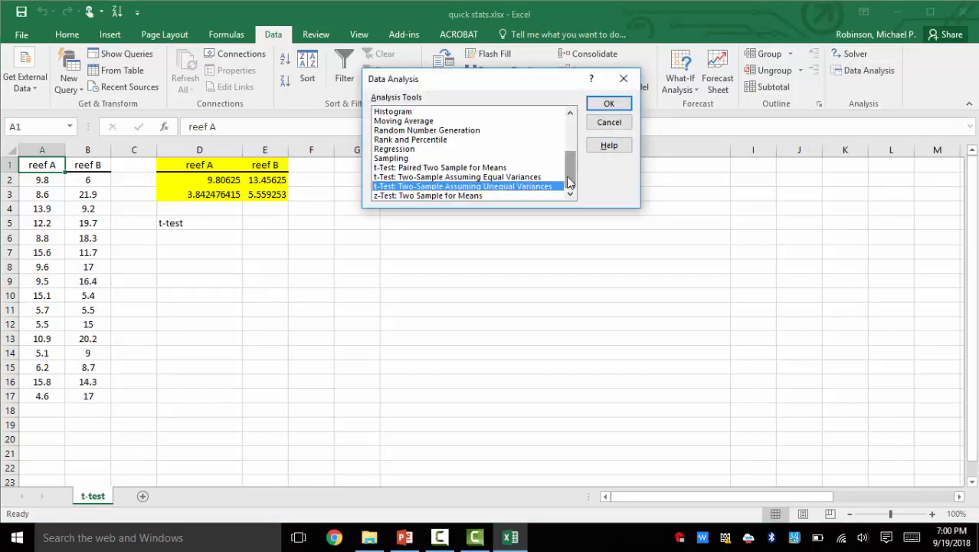
left_click(404, 168)
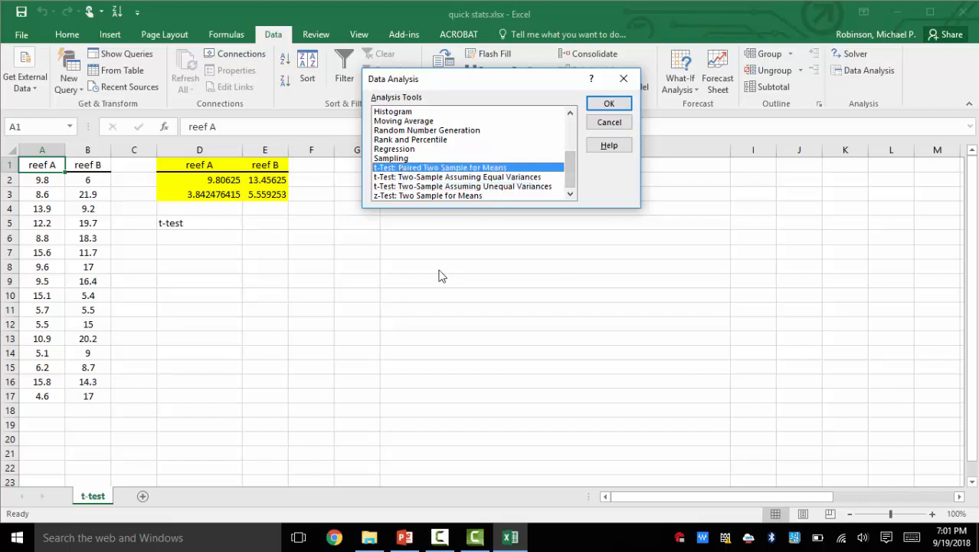
key("Down")
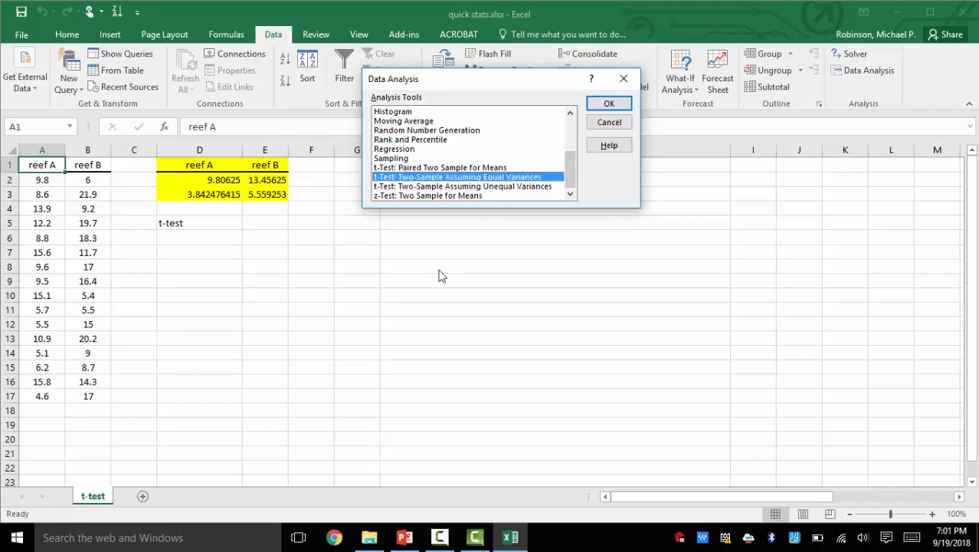
key("Down")
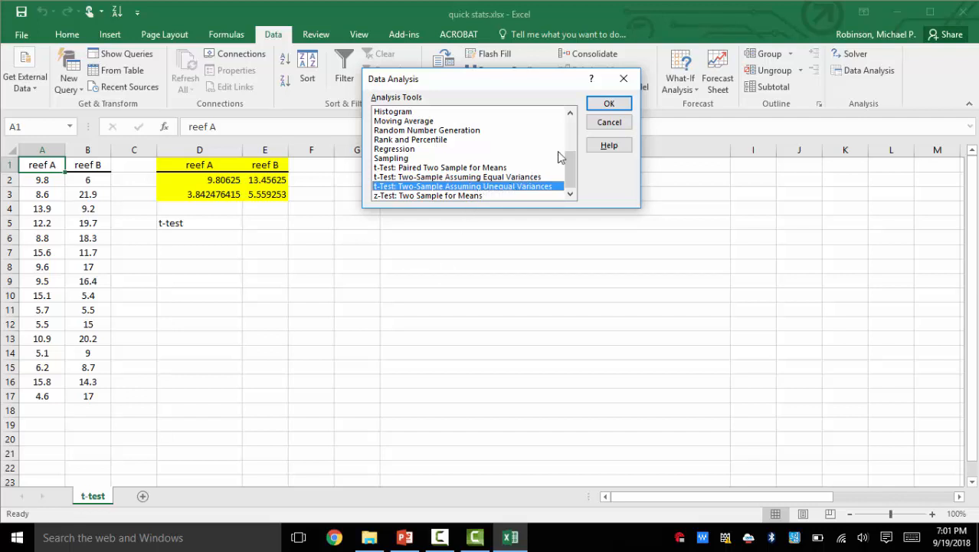
left_click(622, 109)
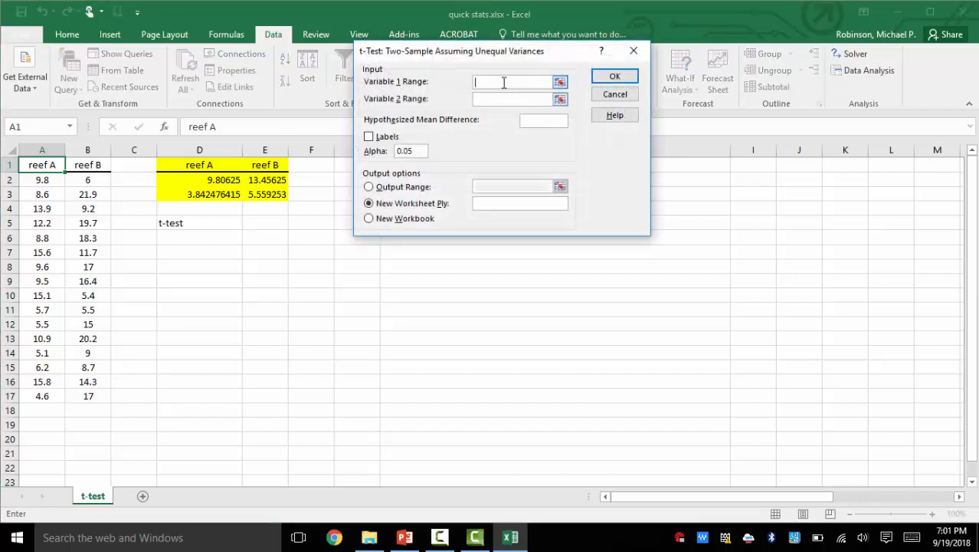
Set the t-test's variable 1 range to A1:A17 and variable 2 range to B1:B17, with labels included
left_click_drag(47, 165, 39, 397)
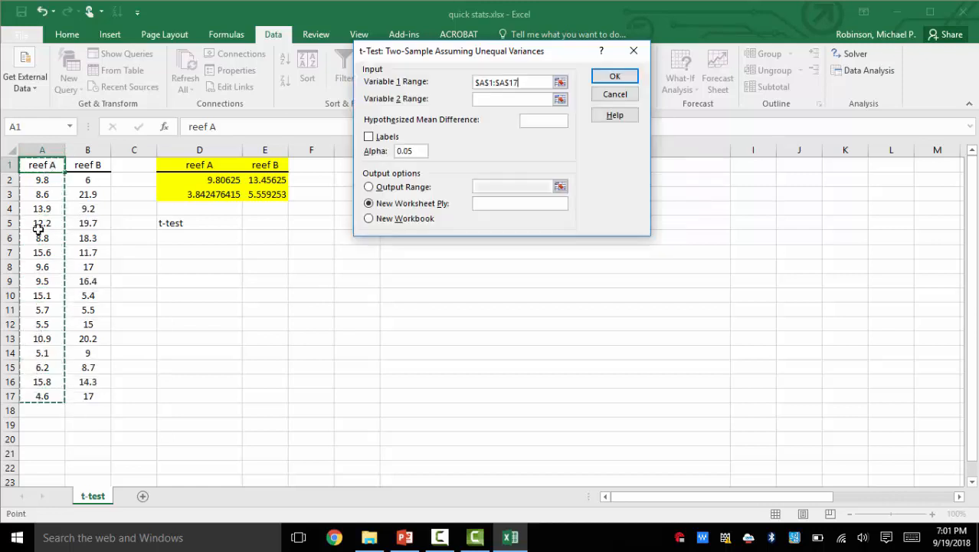
left_click(490, 102)
left_click_drag(95, 163, 85, 395)
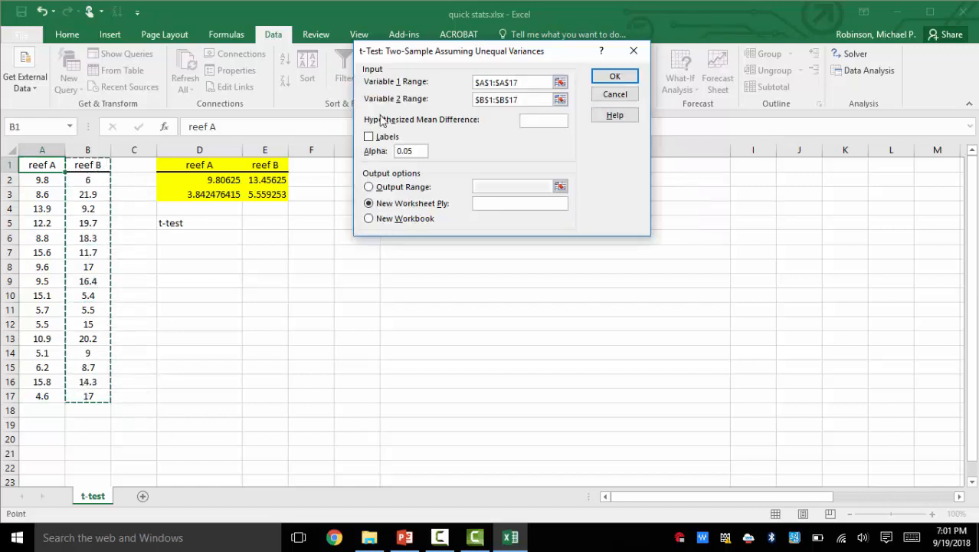
left_click(367, 139)
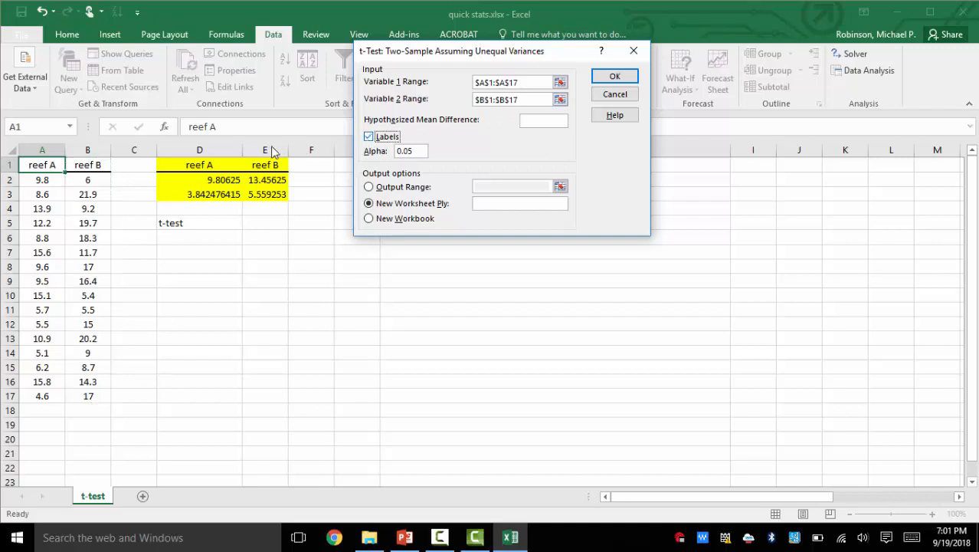
Set the output range to cell D7 and run the t-test
left_click(407, 187)
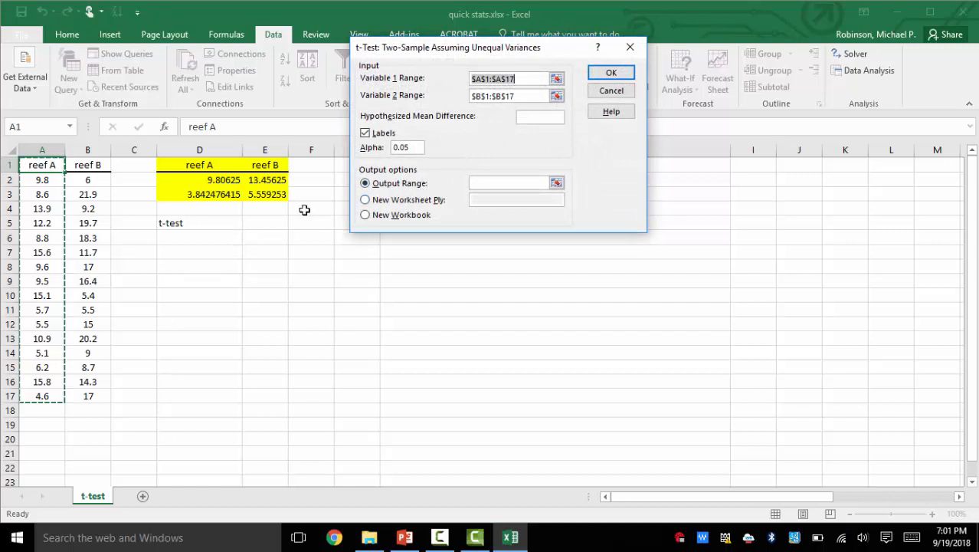
left_click(496, 184)
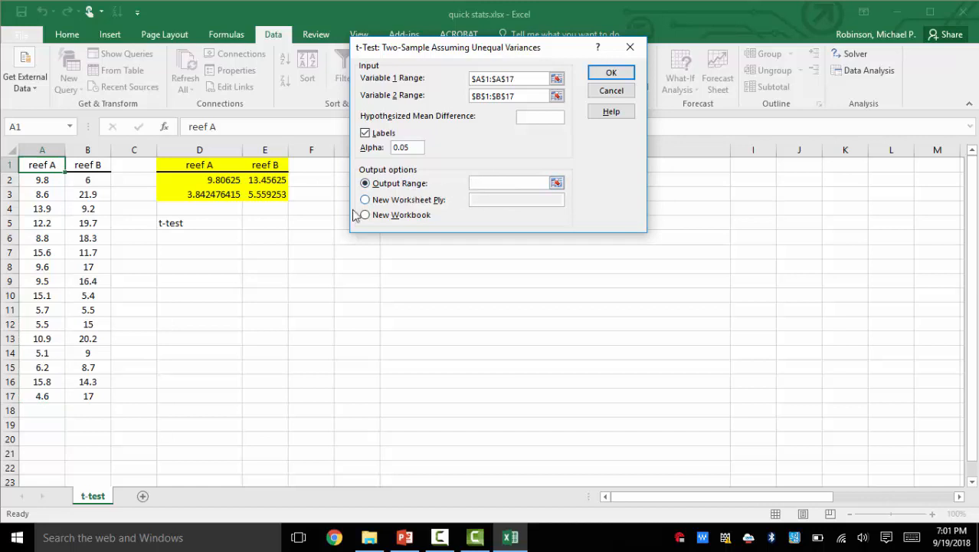
left_click(213, 254)
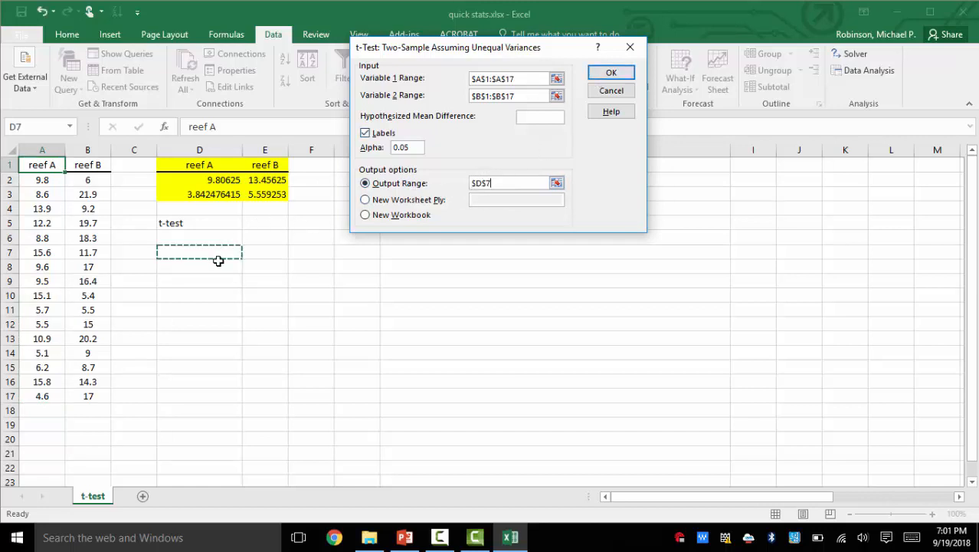
left_click(611, 73)
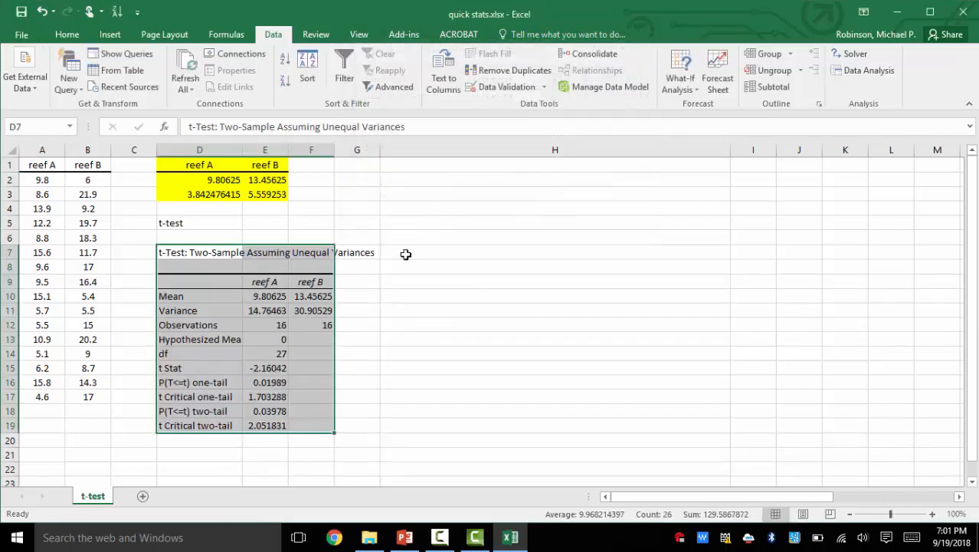
Examine the mean, variance and observations rows of the t-test output against the averages and standard deviations in D2:E3
left_click(207, 386)
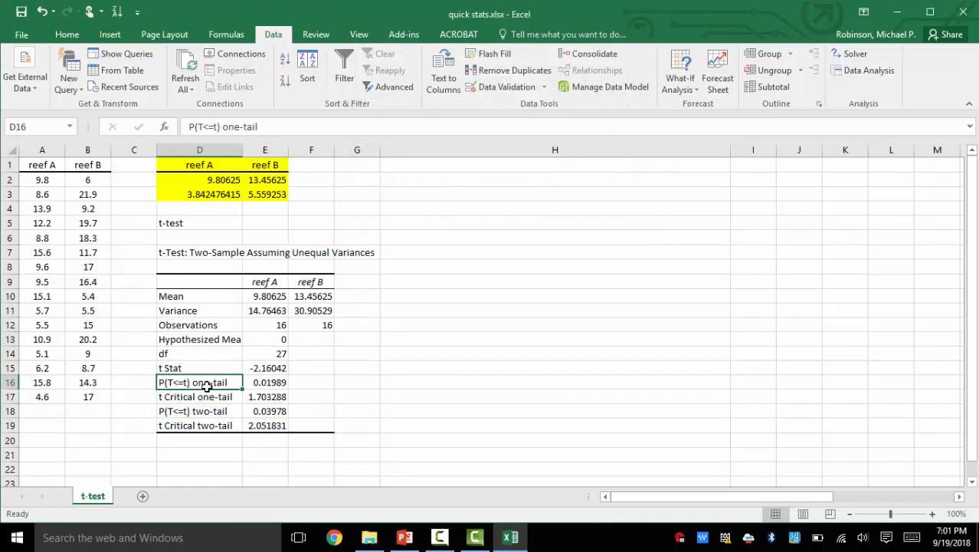
left_click_drag(225, 298, 292, 297)
left_click_drag(219, 182, 264, 184)
left_click_drag(201, 312, 293, 312)
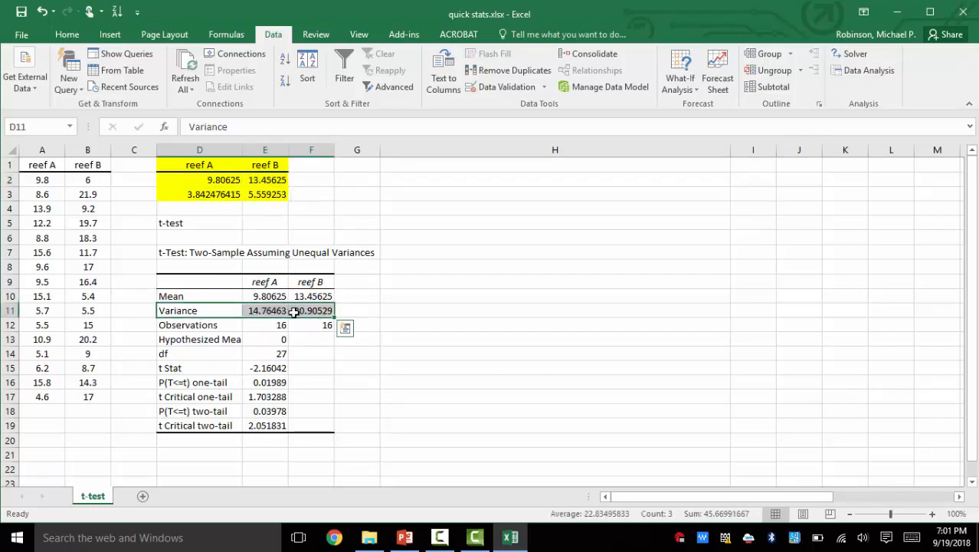
left_click_drag(224, 196, 248, 195)
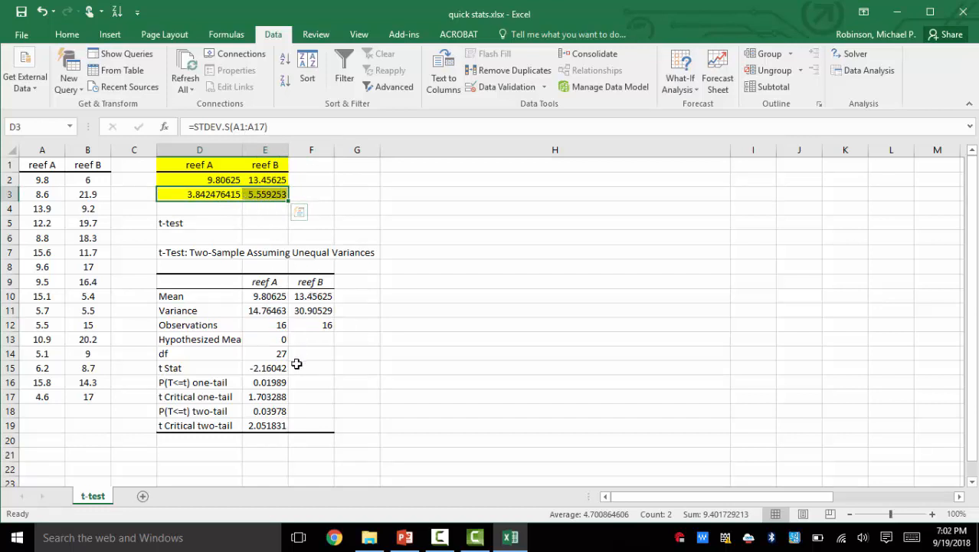
left_click_drag(225, 326, 307, 328)
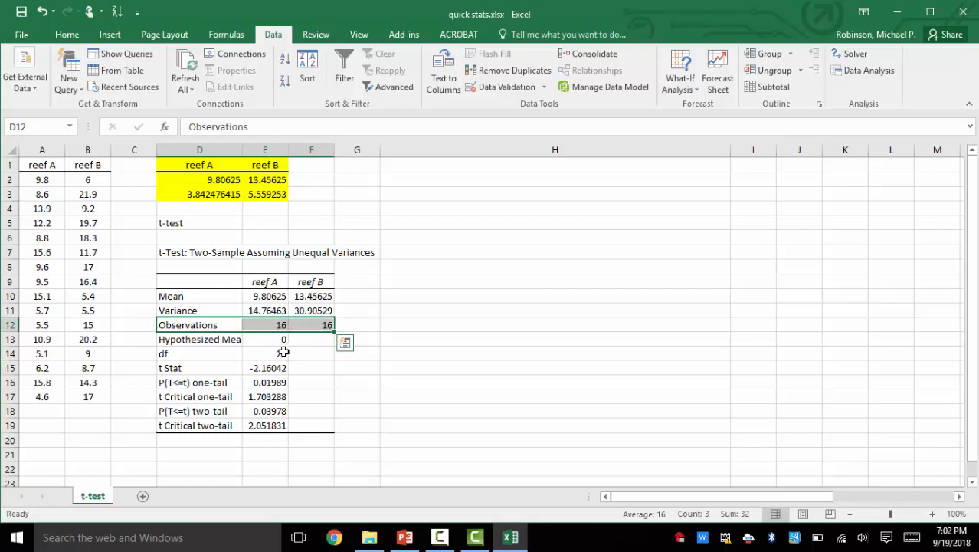
Fill the df, t Stat and P(T<=t) two-tail rows of the t-test output, D14:E15 and D18:E18, with light blue
left_click_drag(198, 355, 259, 354)
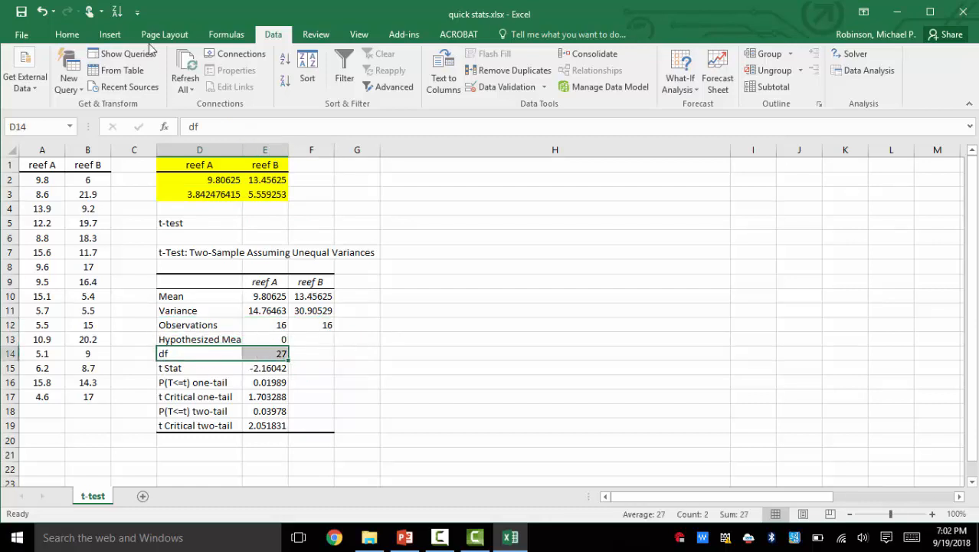
left_click(67, 36)
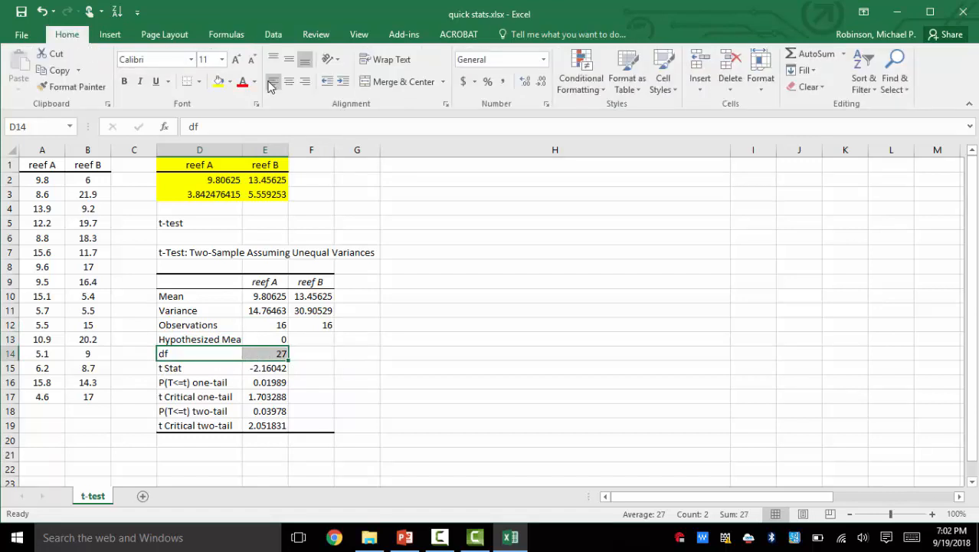
left_click(230, 82)
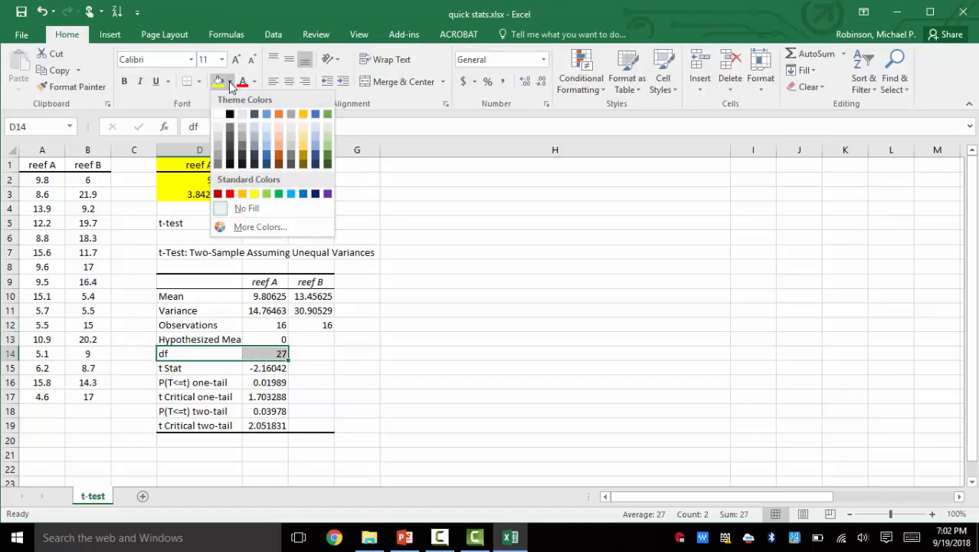
left_click(291, 195)
left_click(230, 369)
left_click_drag(245, 371, 264, 369)
key("F4")
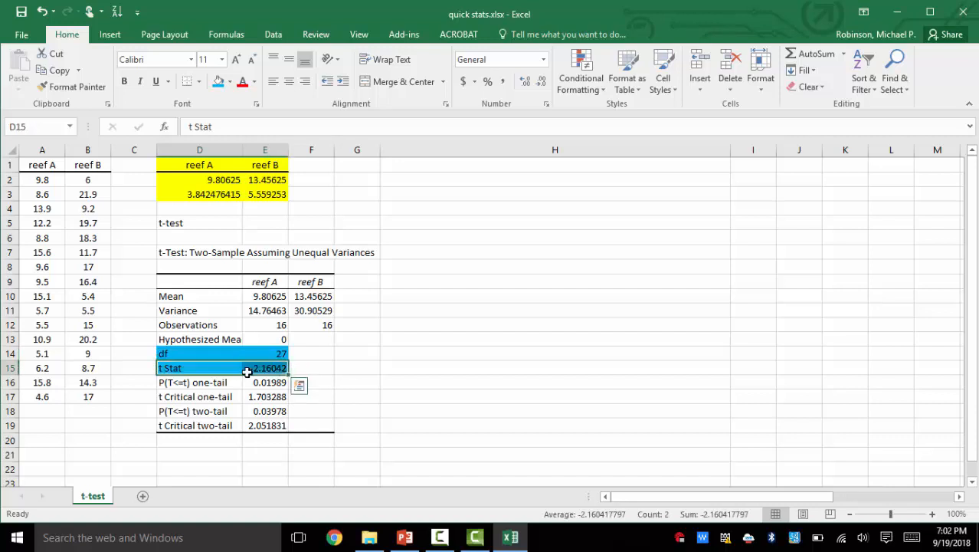
left_click_drag(201, 410, 250, 415)
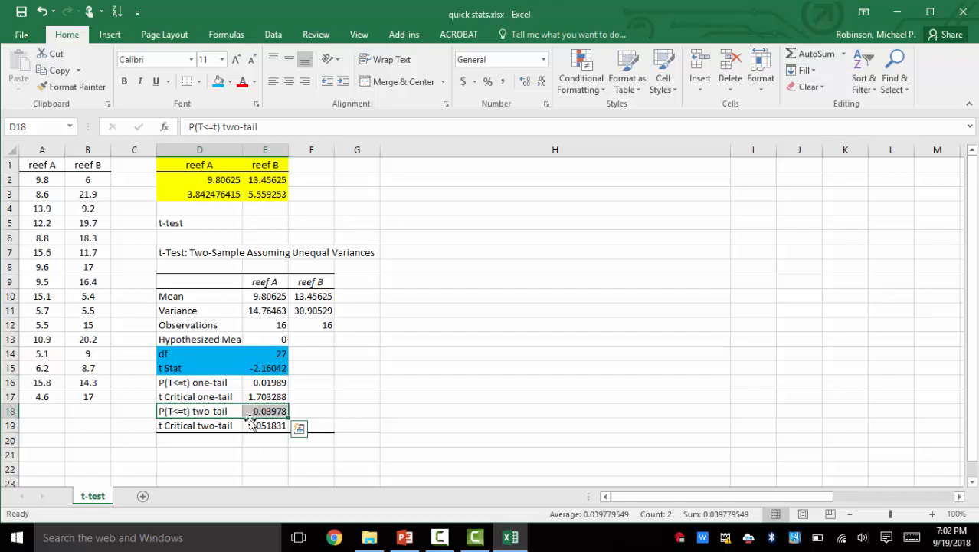
key("F4")
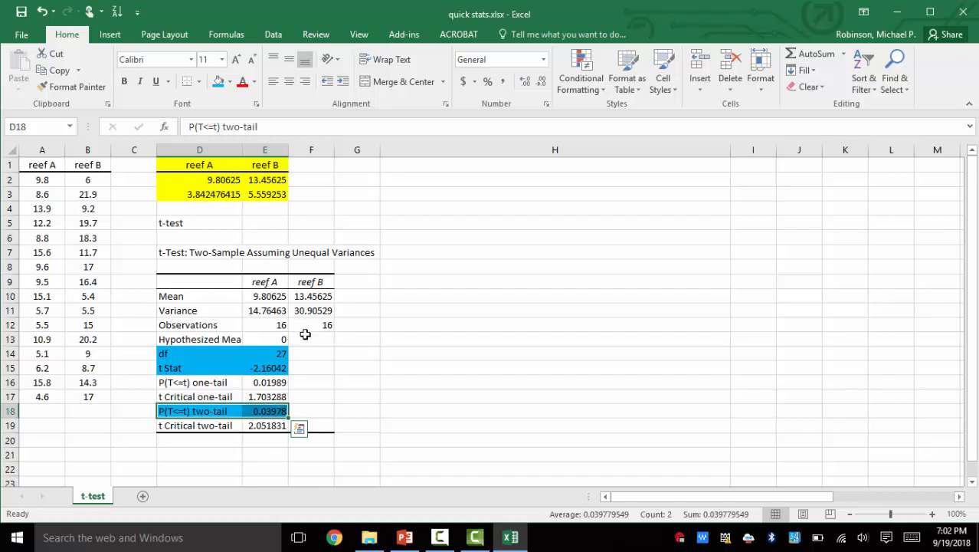
Format cell F15, beside the t Stat value, in bold italic
left_click(281, 353)
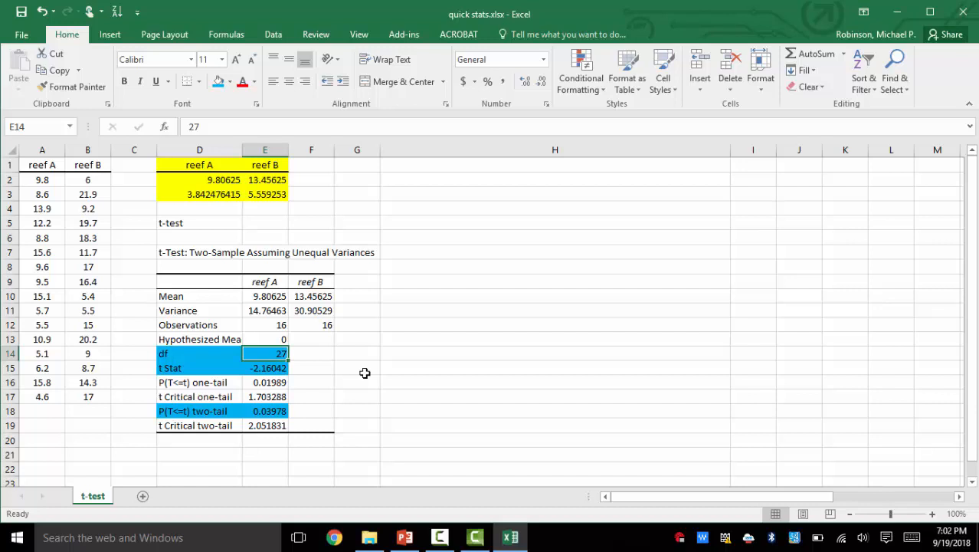
key("Down")
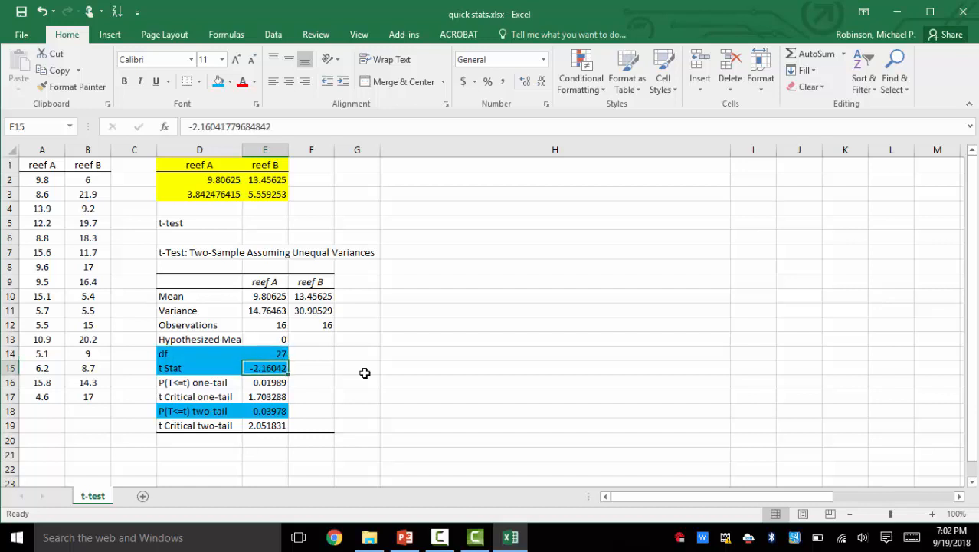
key("Right")
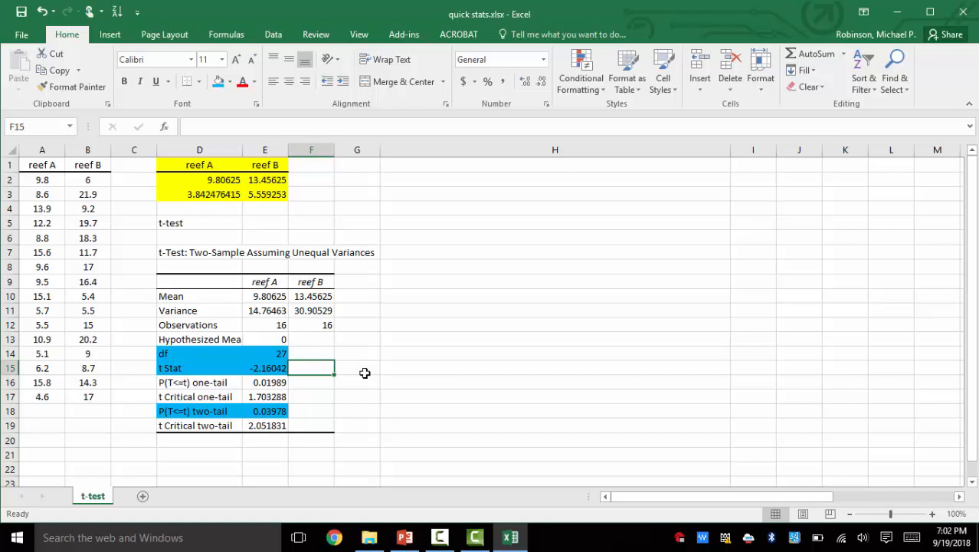
key("ctrl+o")
key("Escape")
key("ctrl+b")
key("ctrl+i")
key("ctrl+b")
Enter the note "must be positive!!" in F15
type("must")
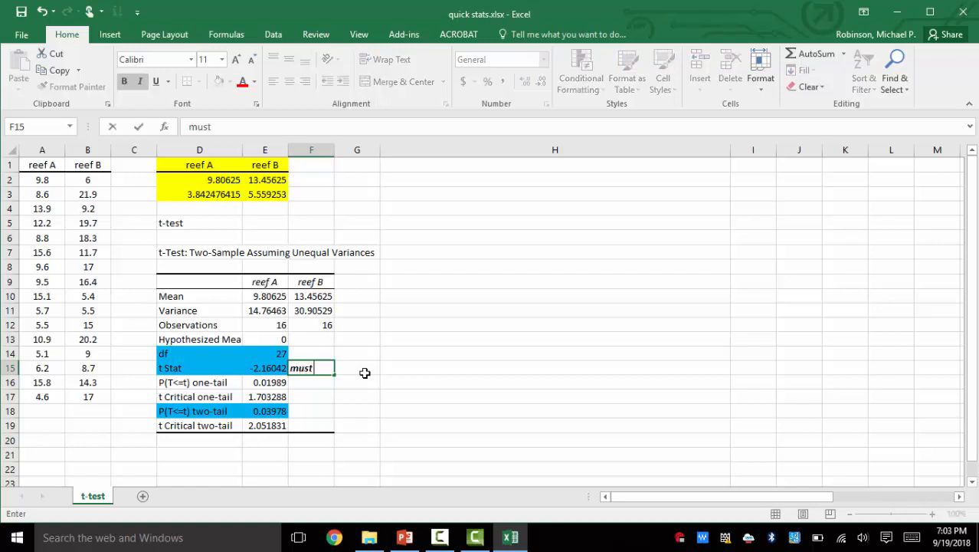
type(" be positivie")
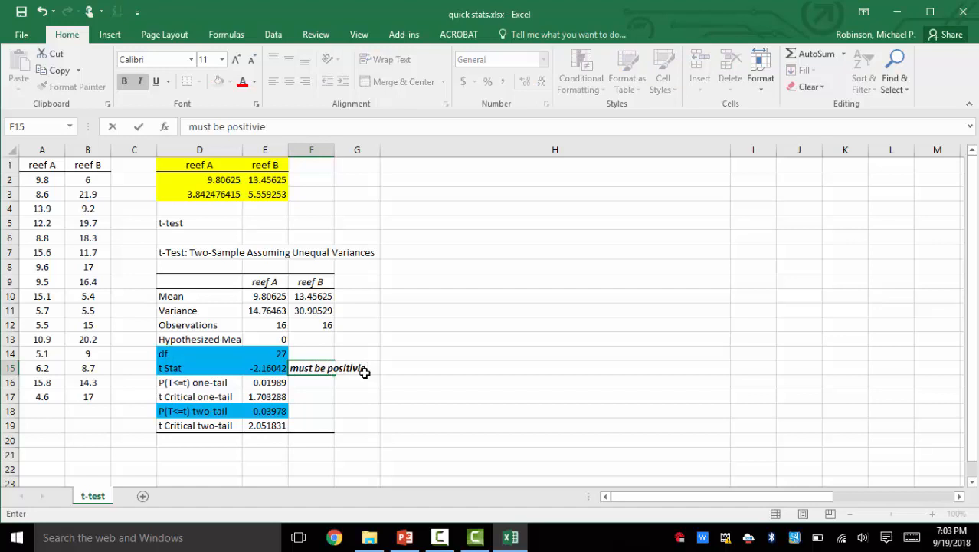
key("BackSpace")
key("BackSpace")
type("e!1")
key("BackSpace")
type("!")
key("Return")
key("Up")
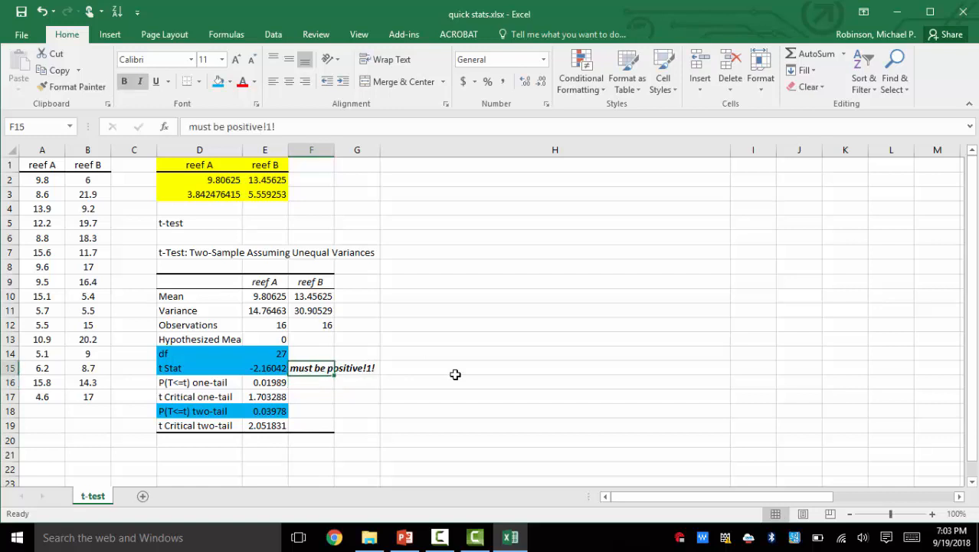
left_click(273, 128)
key("BackSpace")
key("Return")
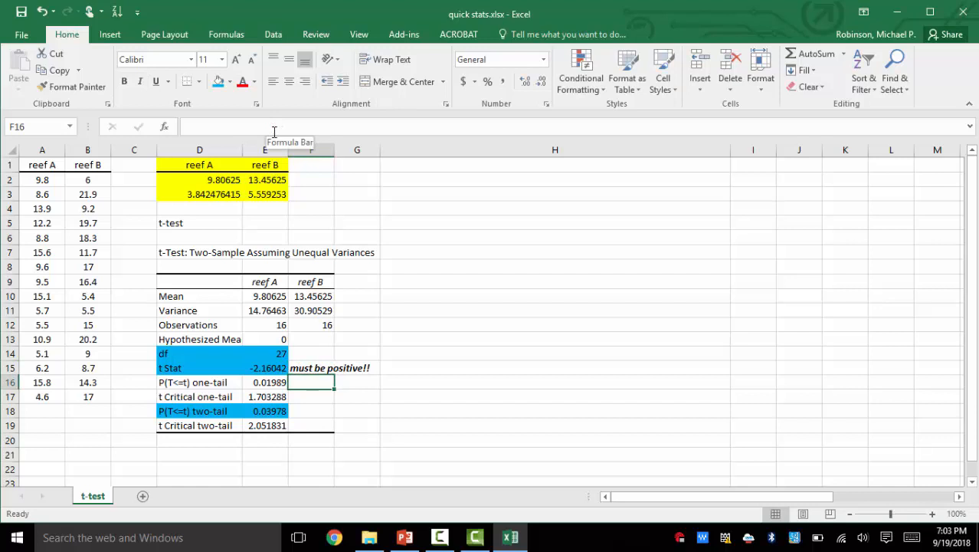
Add the note "p < 0.05 - significant difference" in F18 in bold italic red text
key("Down")
key("Down")
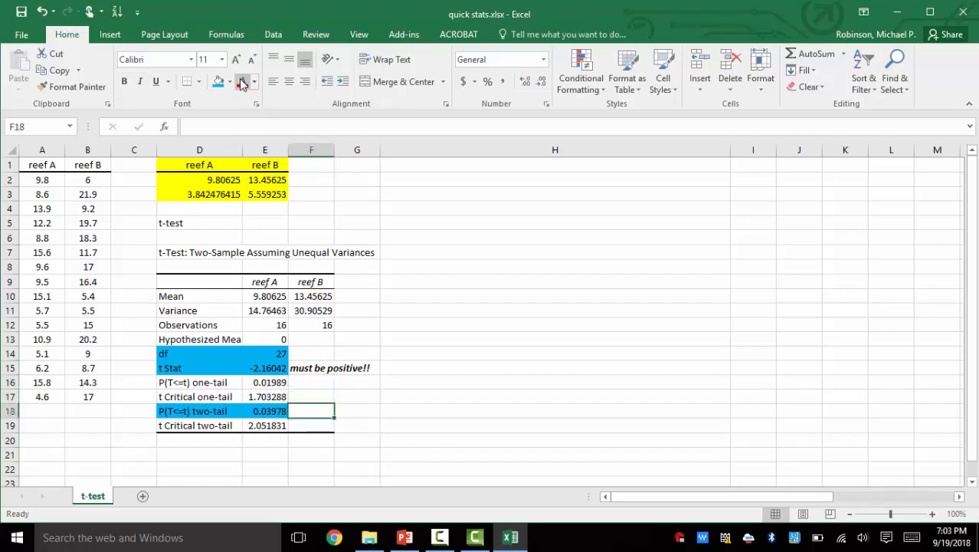
key("ctrl+b")
key("ctrl+i")
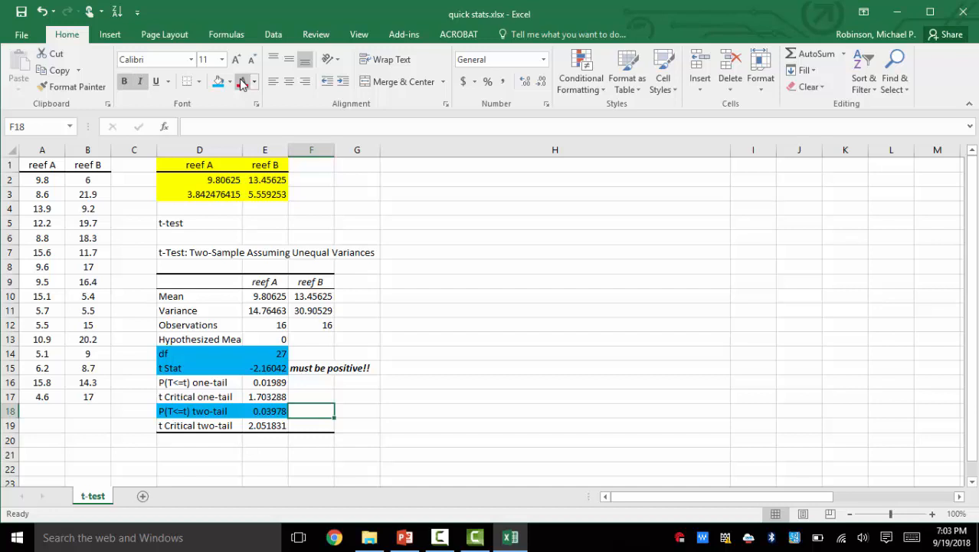
type("p < 0.05 -")
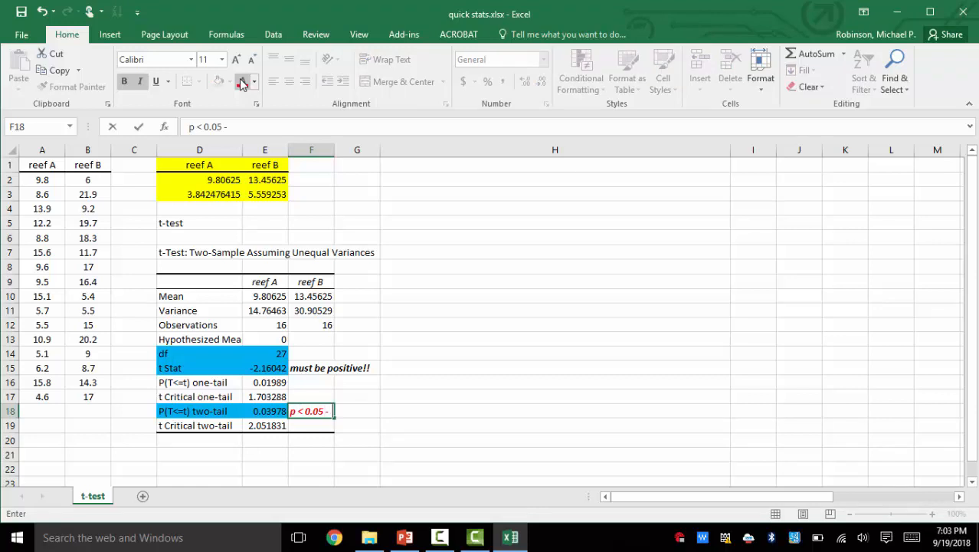
type(" significa")
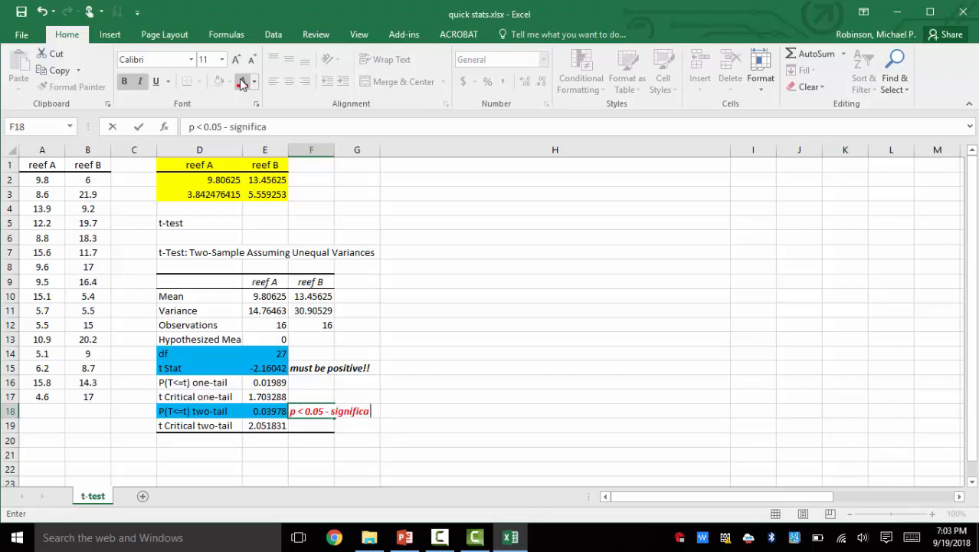
key("BackSpace")
type("annt difference")
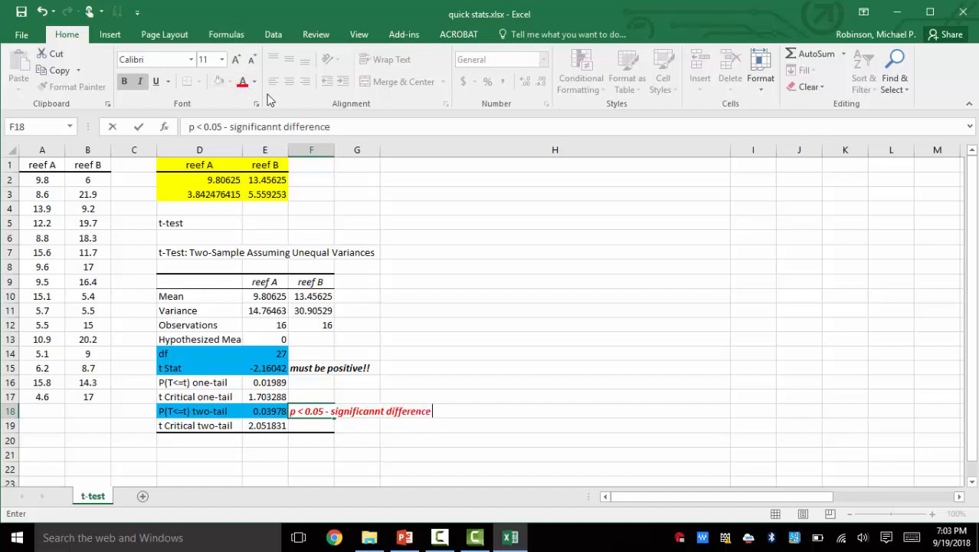
left_click(274, 127)
key("BackSpace")
key("Return")
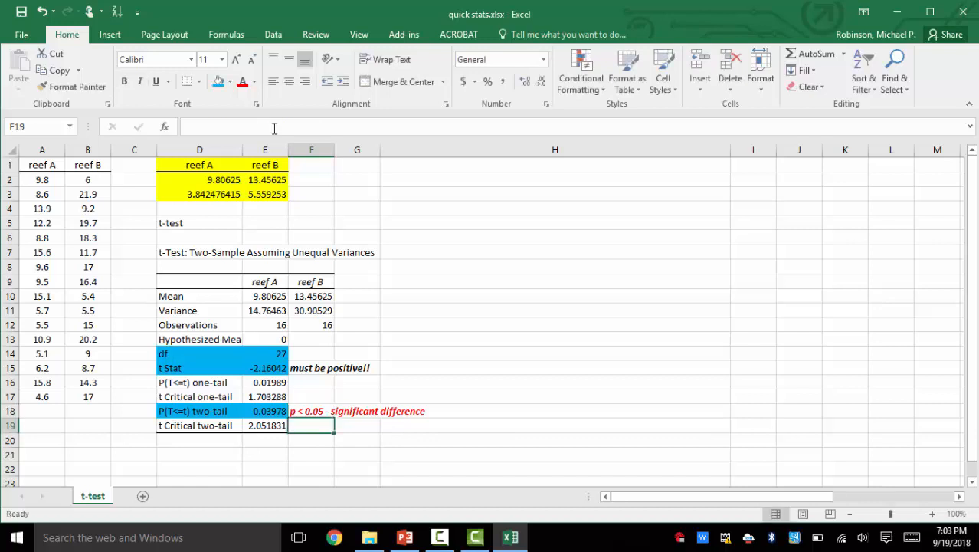
Start a conclusion sentence in H3 reading "There was a significant difference in length"
left_click(281, 408)
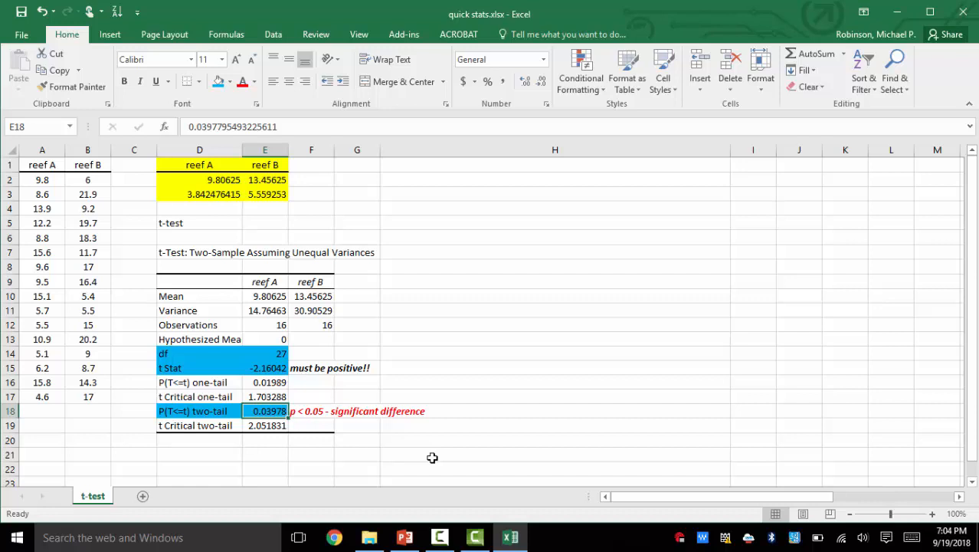
left_click(412, 200)
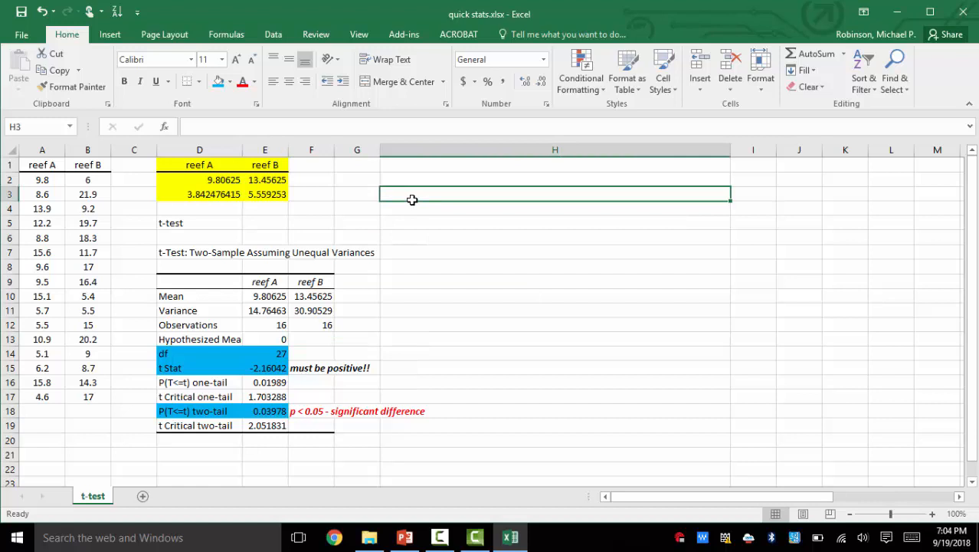
type("Ther")
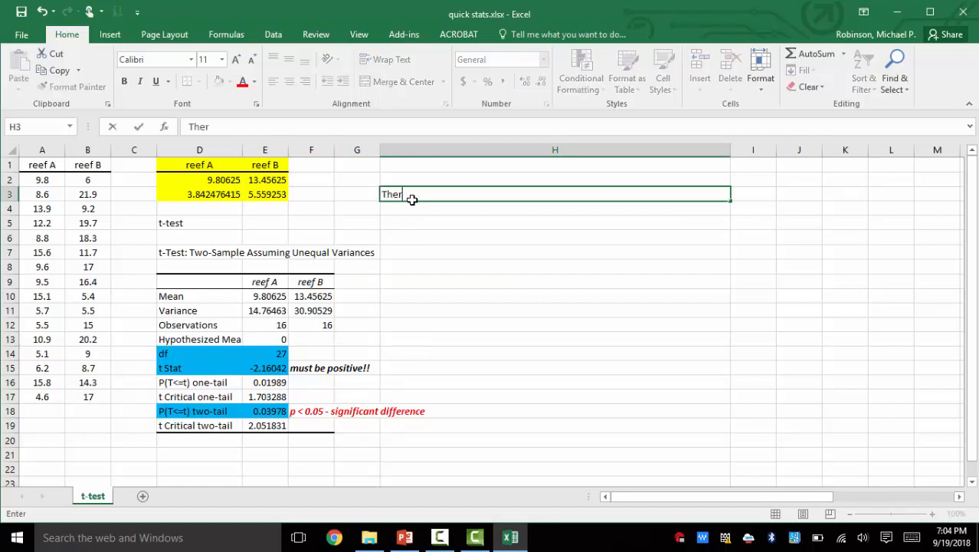
type("e was")
type("a sig")
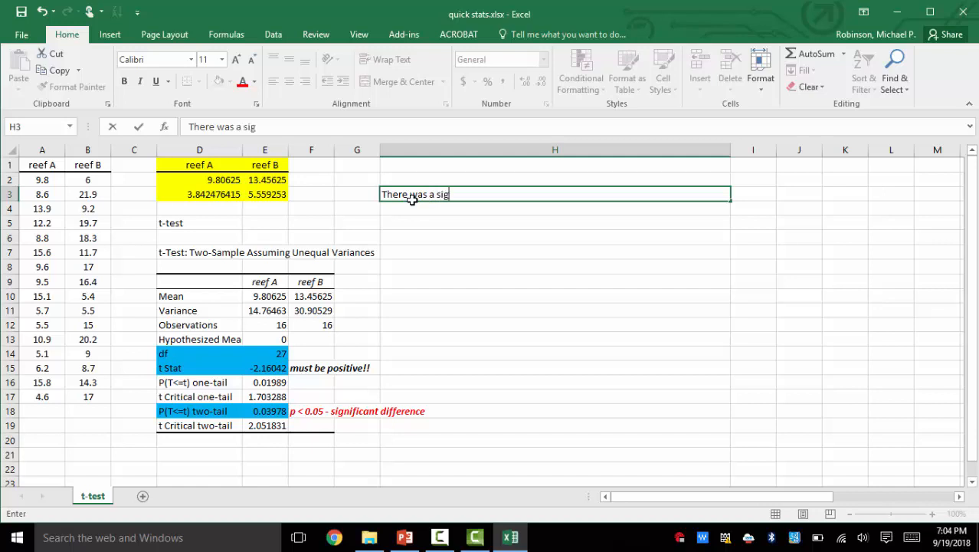
type("nificant ")
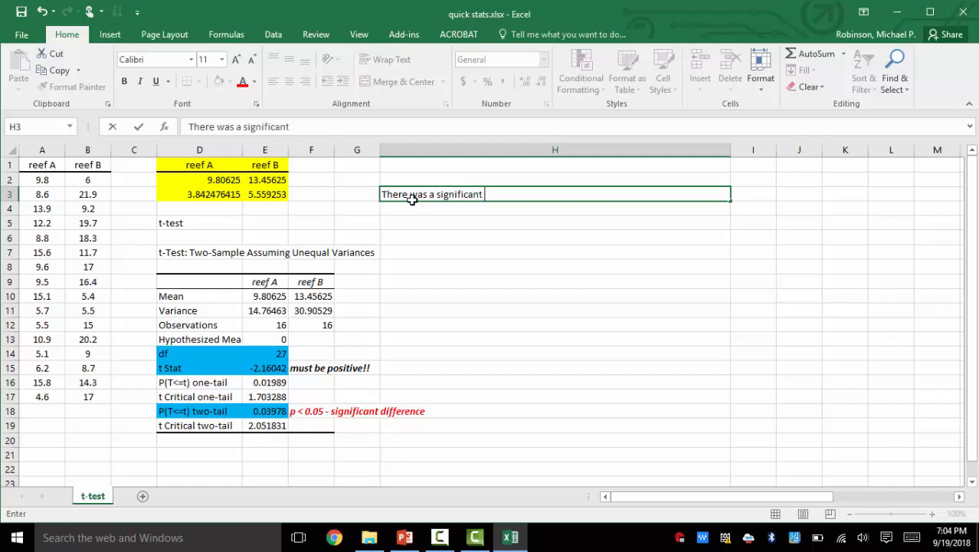
type("difference i")
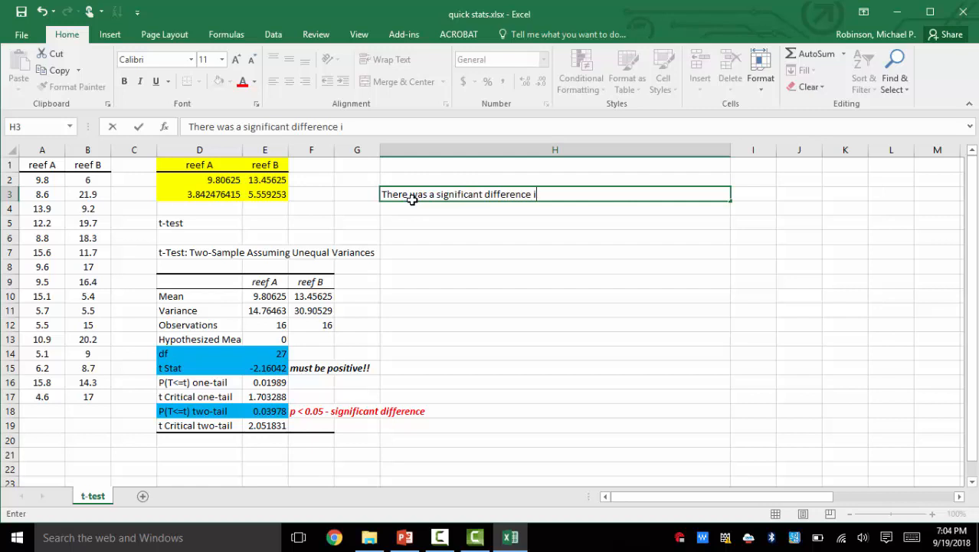
type("n length")
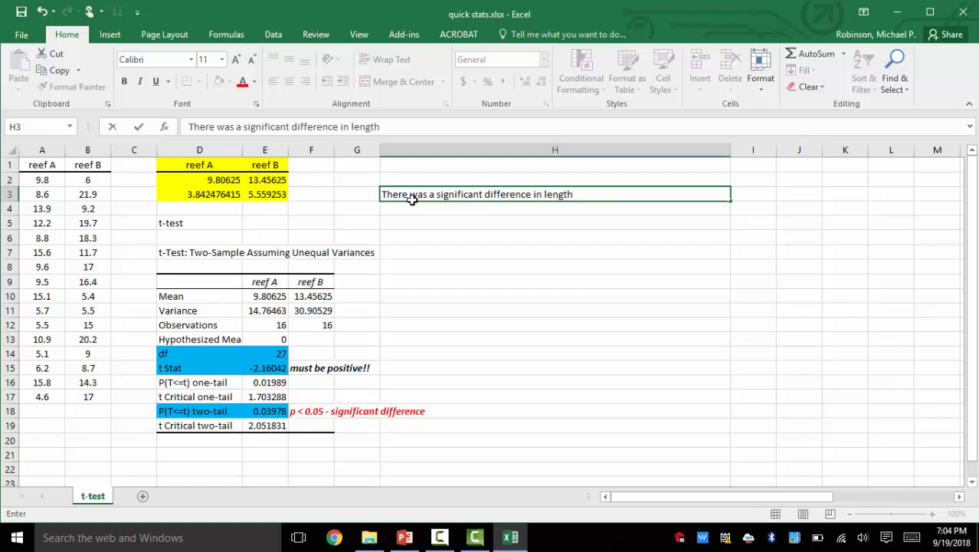
Cut the sentence being written in H3 back to its opening "The"
key("BackSpace")
key("BackSpace")
key("BackSpace")
key("BackSpace")
key("BackSpace")
key("BackSpace")
key("BackSpace")
key("BackSpace")
key("BackSpace")
key("BackSpace")
key("BackSpace")
key("BackSpace")
key("BackSpace")
key("BackSpace")
key("BackSpace")
key("BackSpace")
key("BackSpace")
key("BackSpace")
key("BackSpace")
key("BackSpace")
key("BackSpace")
key("BackSpace")
key("BackSpace")
key("BackSpace")
key("BackSpace")
key("BackSpace")
key("BackSpace")
key("BackSpace")
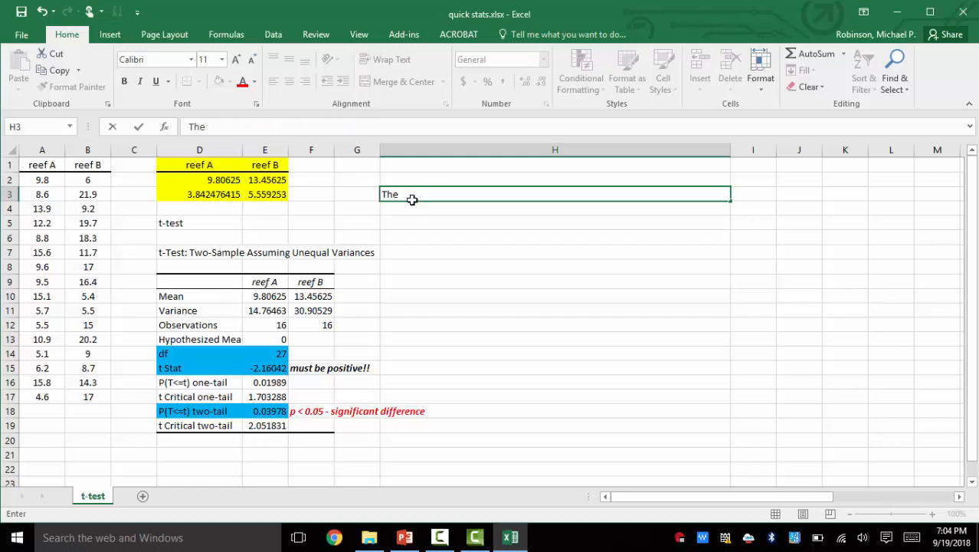
Complete the conclusion in H3 as "The fish on reef B were significantly longer than the fish on reef A."
type("fish on reef ")
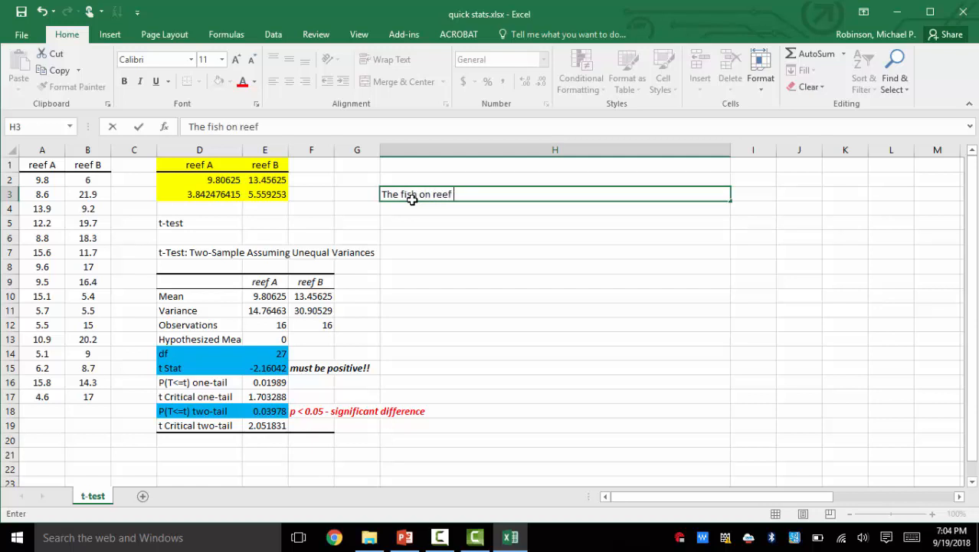
type("B were signifia")
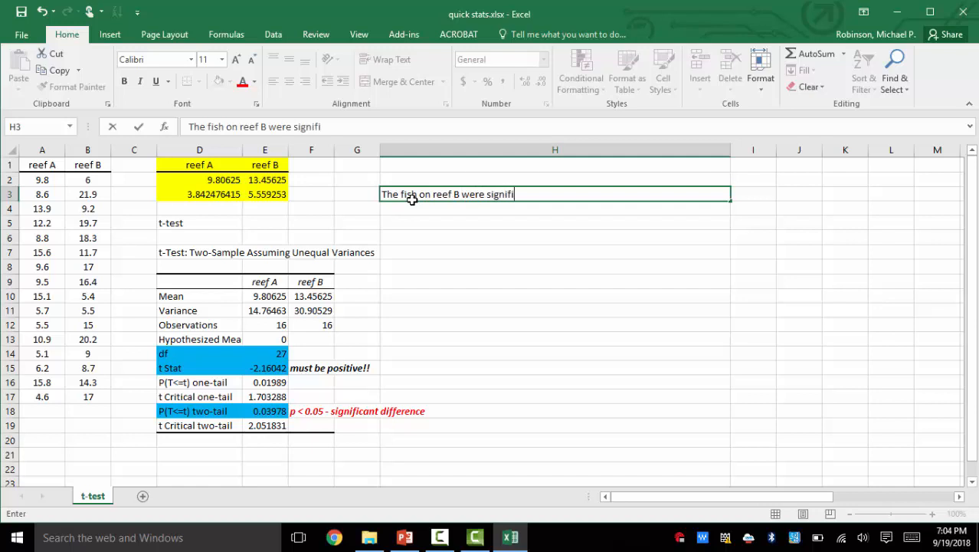
key("BackSpace")
type("can")
key("BackSpace")
key("BackSpace")
type("antly longer")
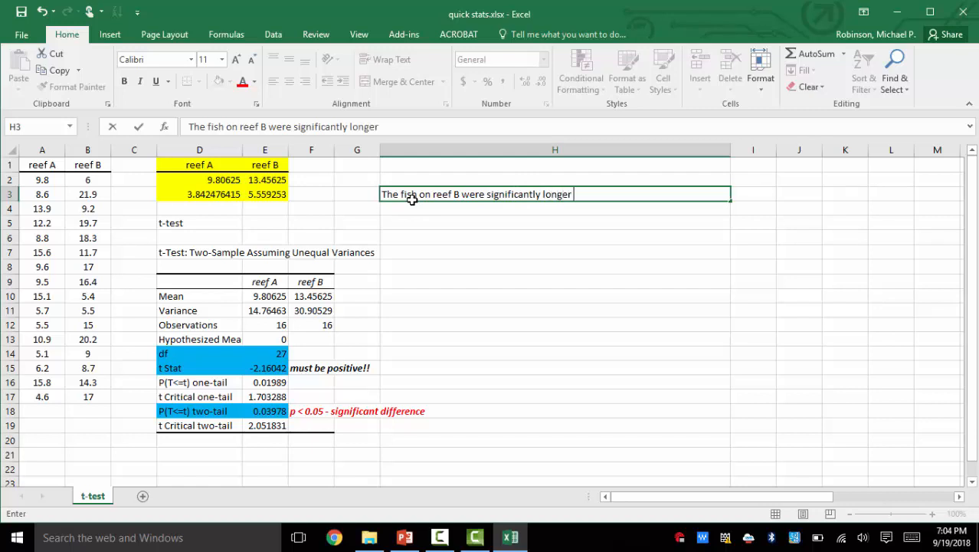
type(" than the fish on ree")
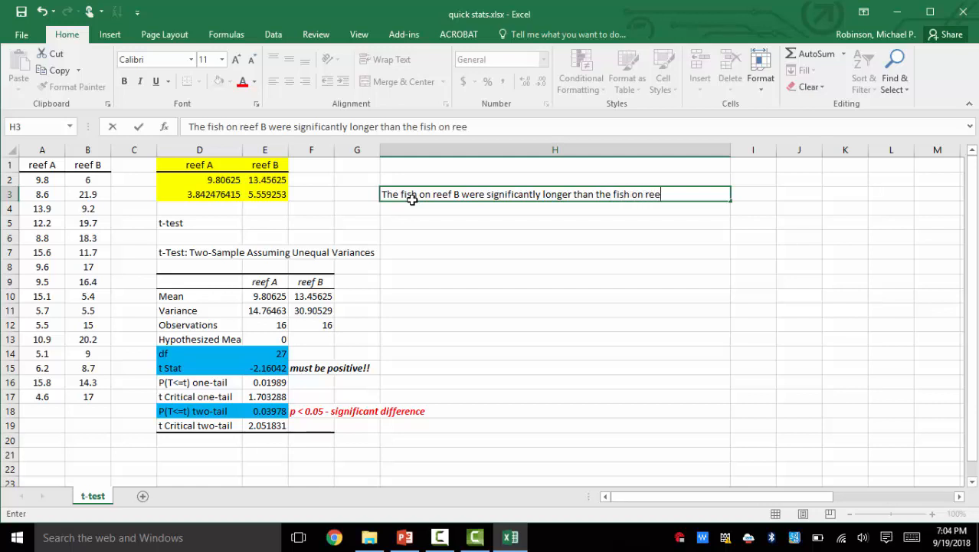
type("f A.")
key("ctrl+Return")
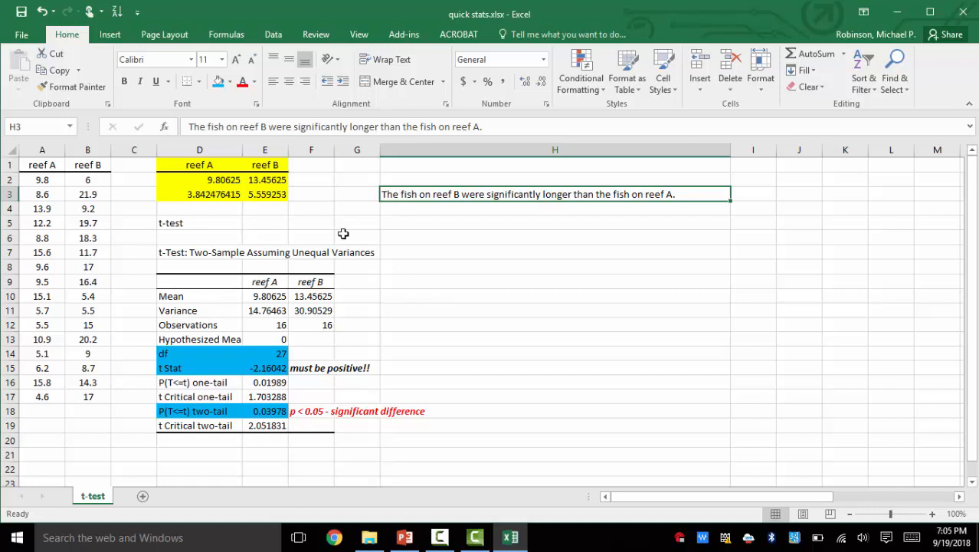
Insert the mean and standard deviation "(13.456 +/- 5.559 cm" after "reef B" in the H3 conclusion sentence
left_click(269, 128)
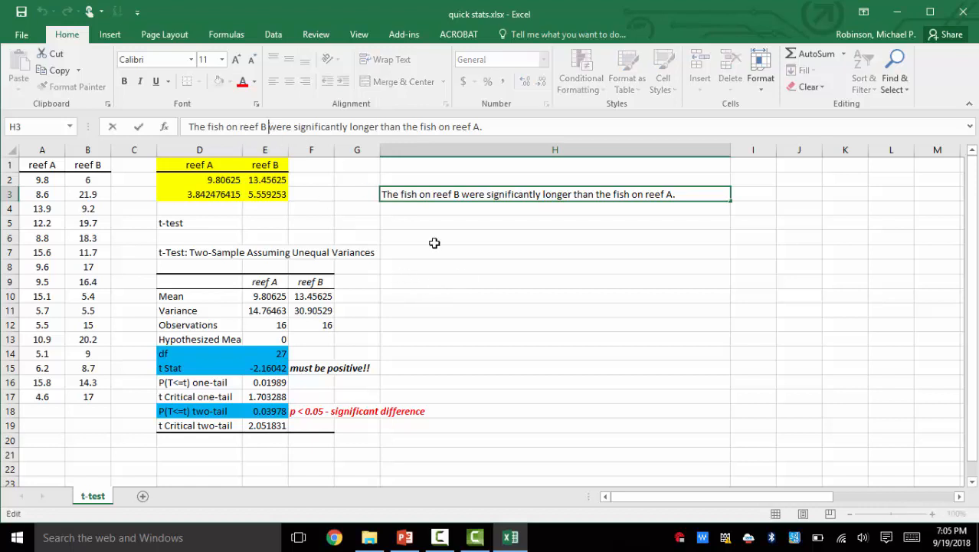
type("(")
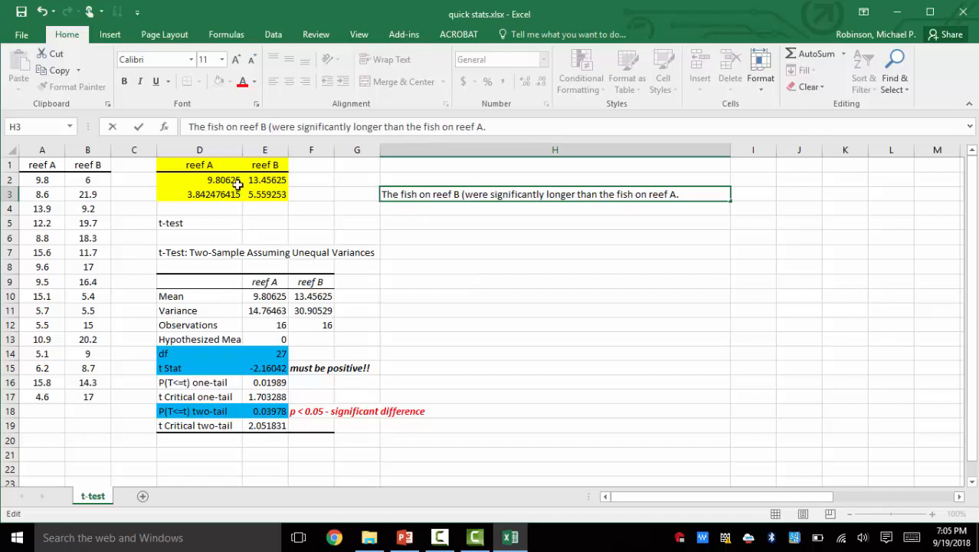
type("13.4")
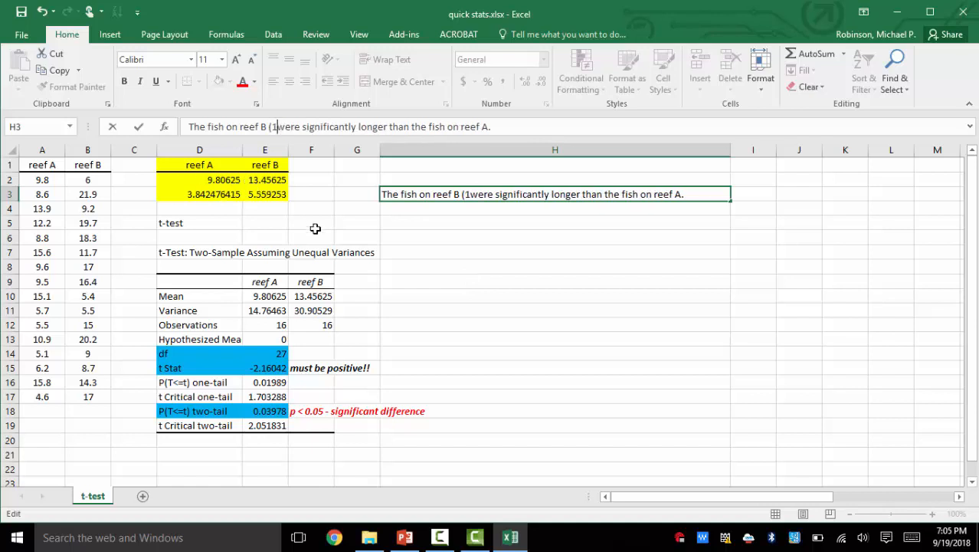
type("56 +/-")
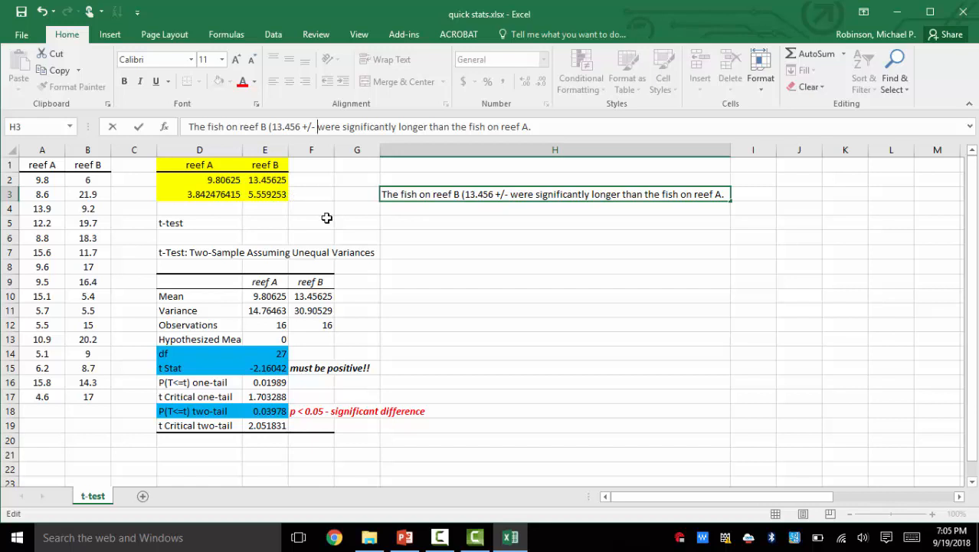
type("5.")
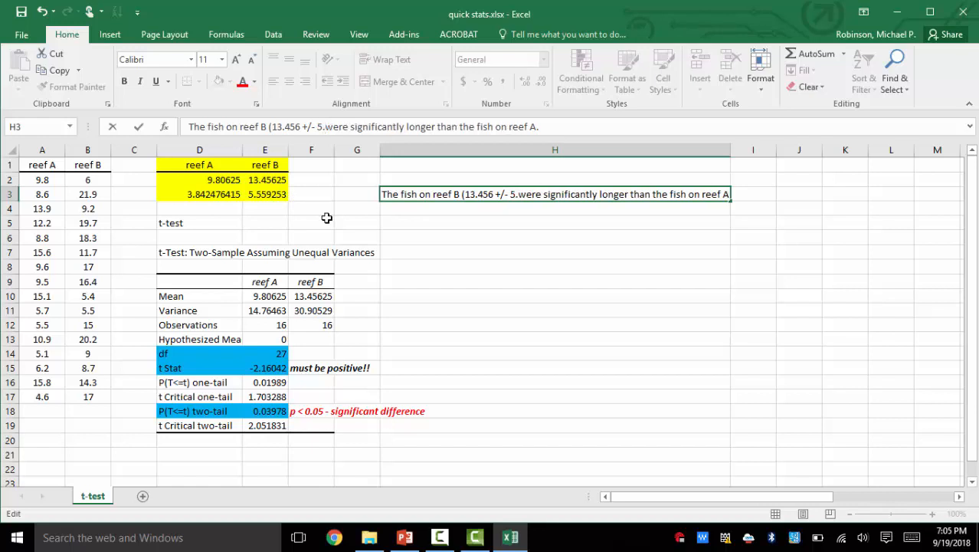
type("59")
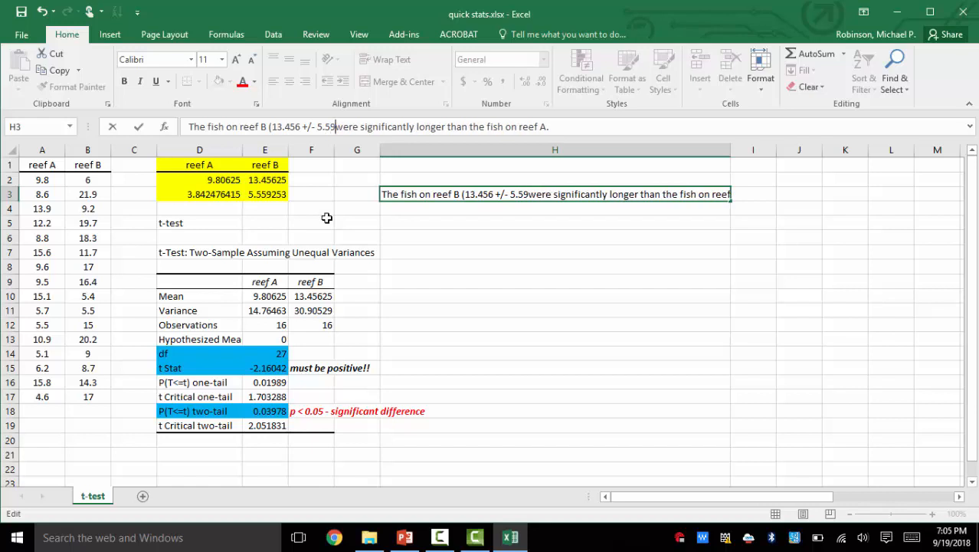
key("BackSpace")
type("59")
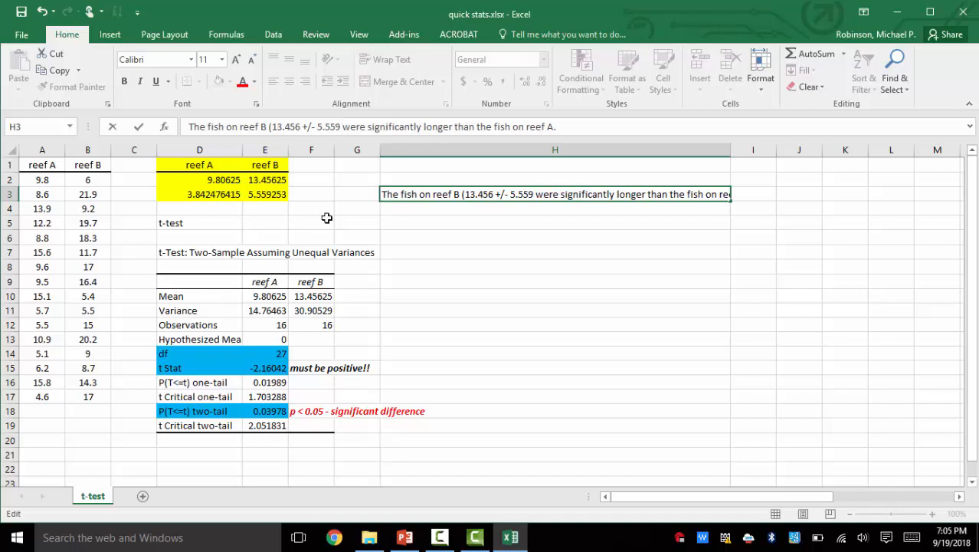
type(" cm")
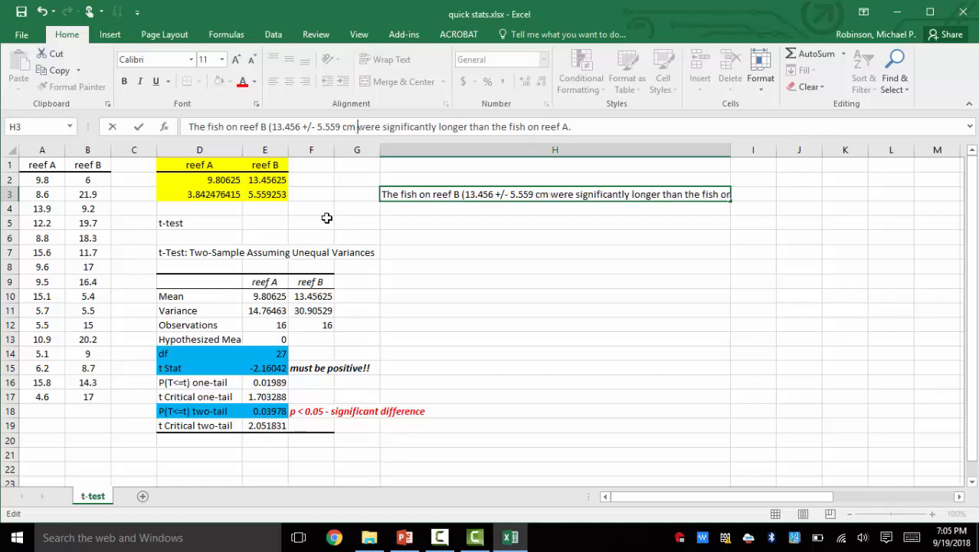
Complete the reef B parenthesis with "; mean +/- 1 SD)" to explain the reported values
type("; ")
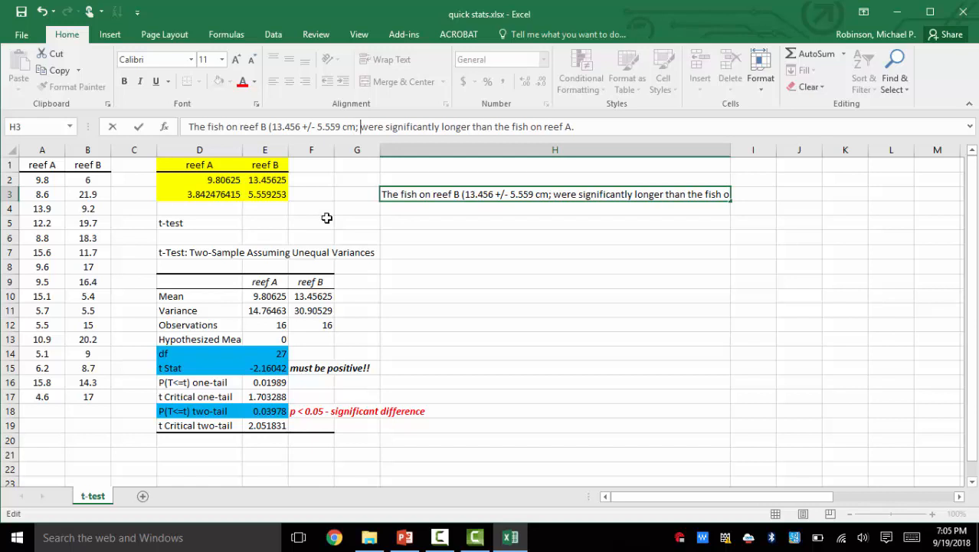
type("mean ")
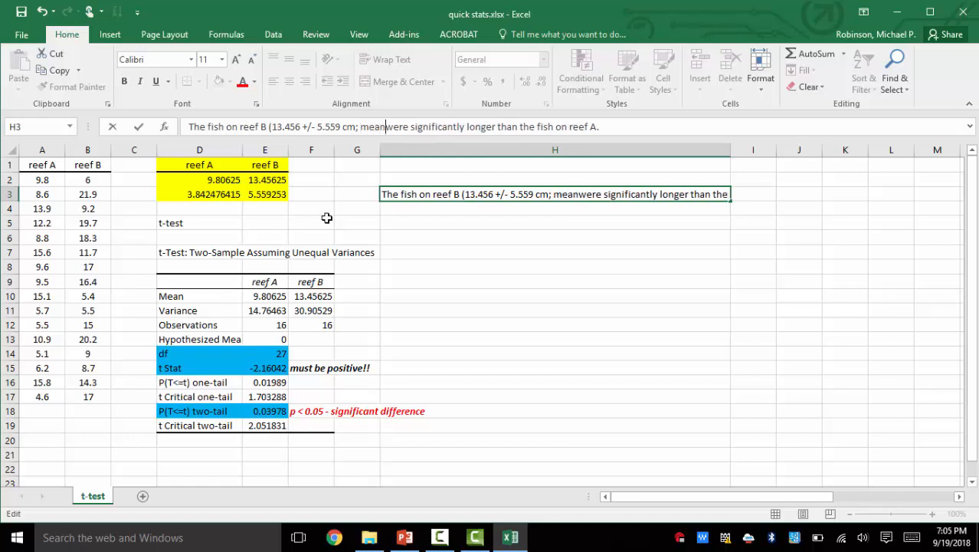
type("+/- ")
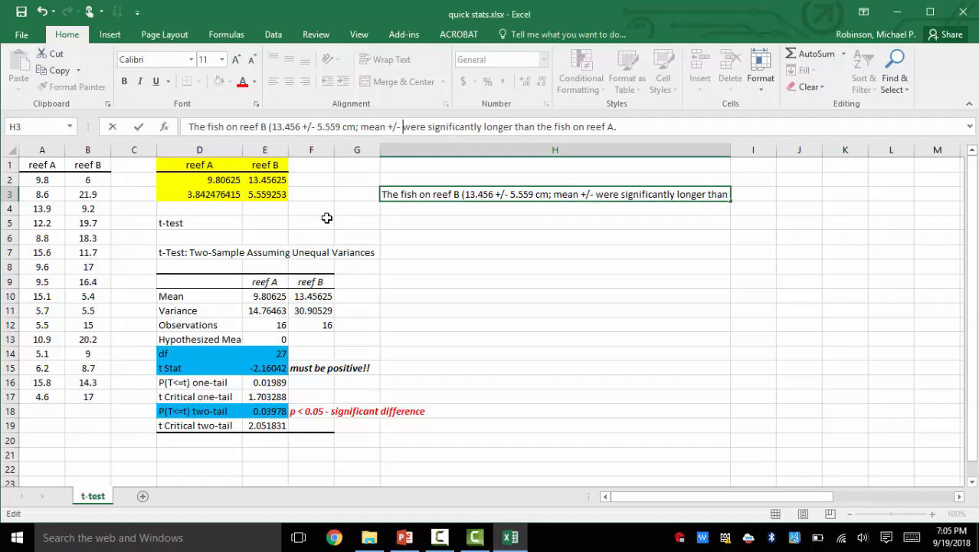
type("1 SD)")
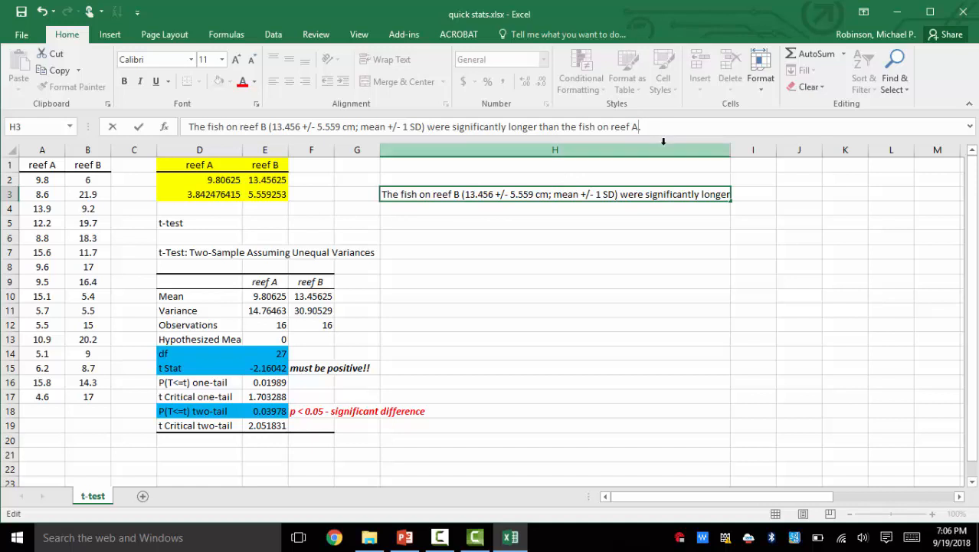
Add "(9.806 +/- 3.842 cm)" after "reef A" before the closing period of the H3 sentence
type("(.")
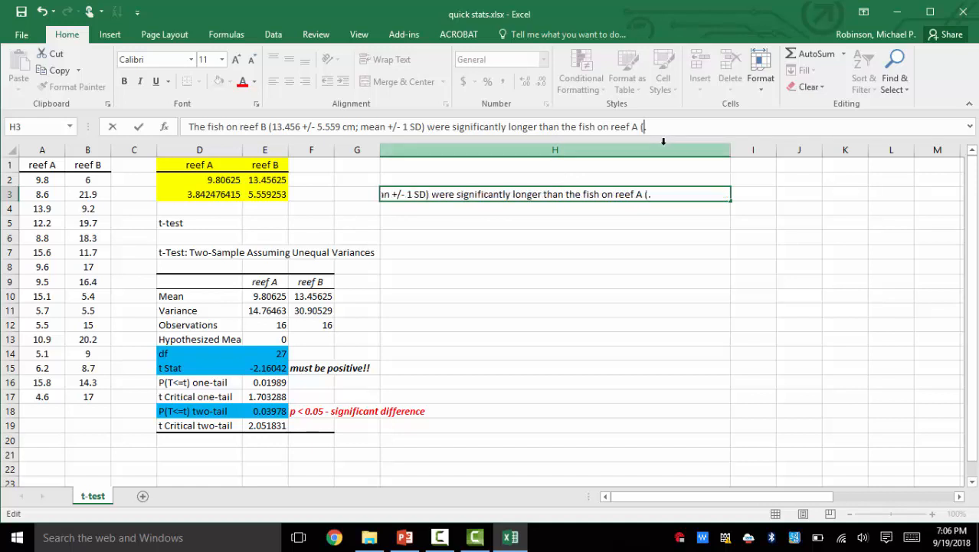
type("9.80")
type("6")
type(" +/- ")
type("3")
type(".")
type("842")
type(" cm")
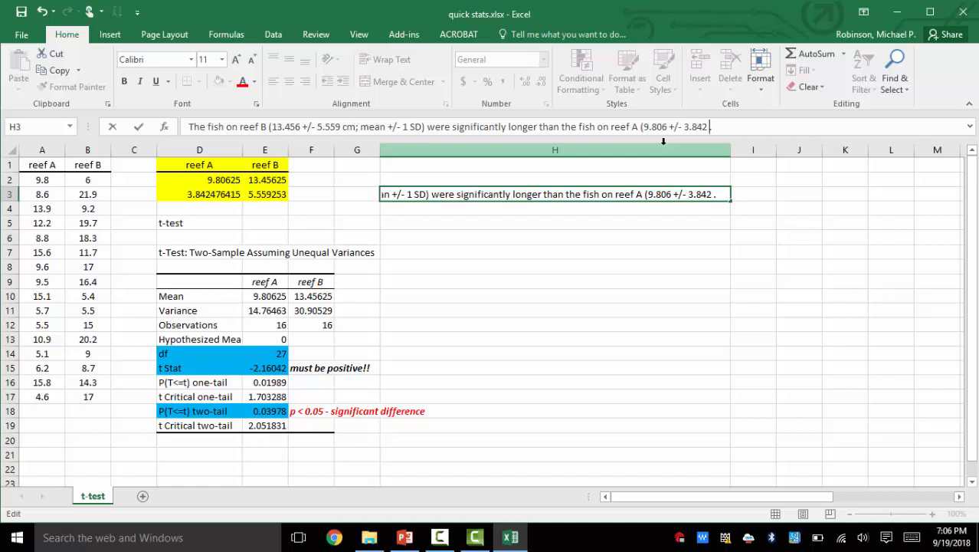
type(").")
key("Return")
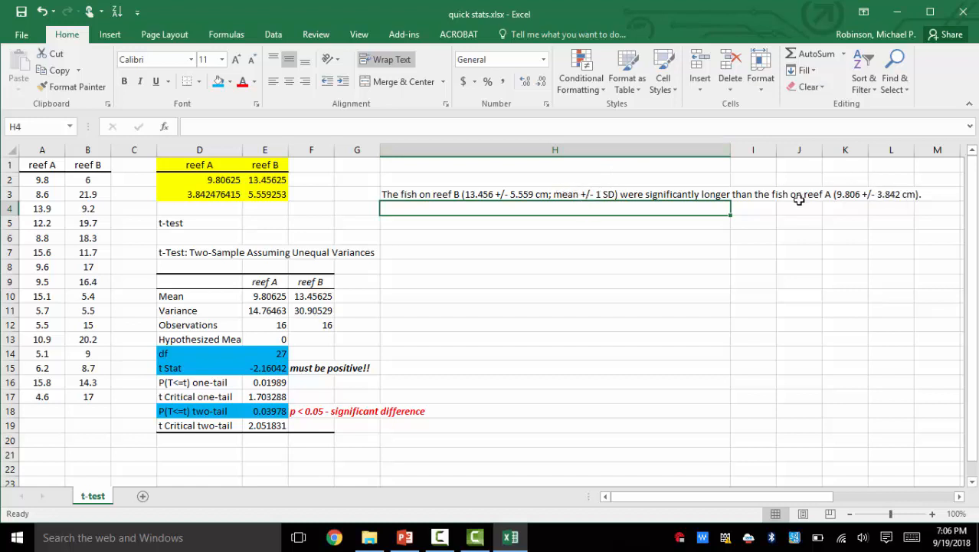
Extend the reef A parenthesis in H3 with the test statistic "; t-test: t = 2.160, " after "cm"
left_click(590, 192)
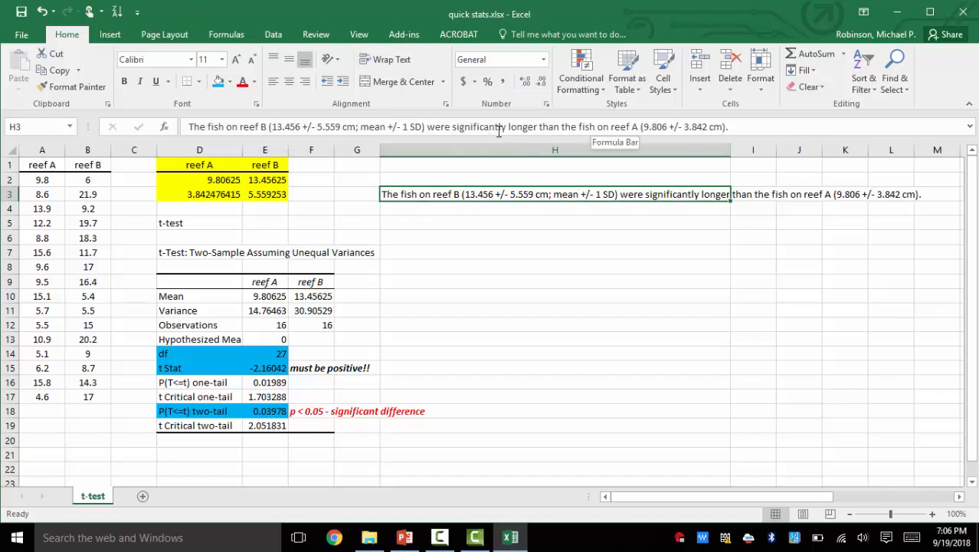
left_click(466, 128)
left_click_drag(463, 128, 535, 127)
left_click(464, 127)
left_click_drag(457, 127, 537, 128)
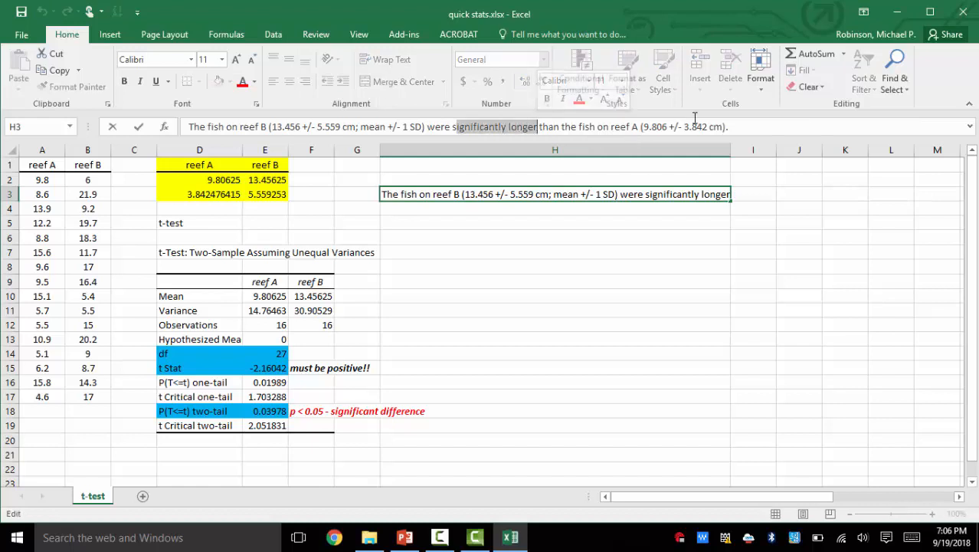
left_click(722, 127)
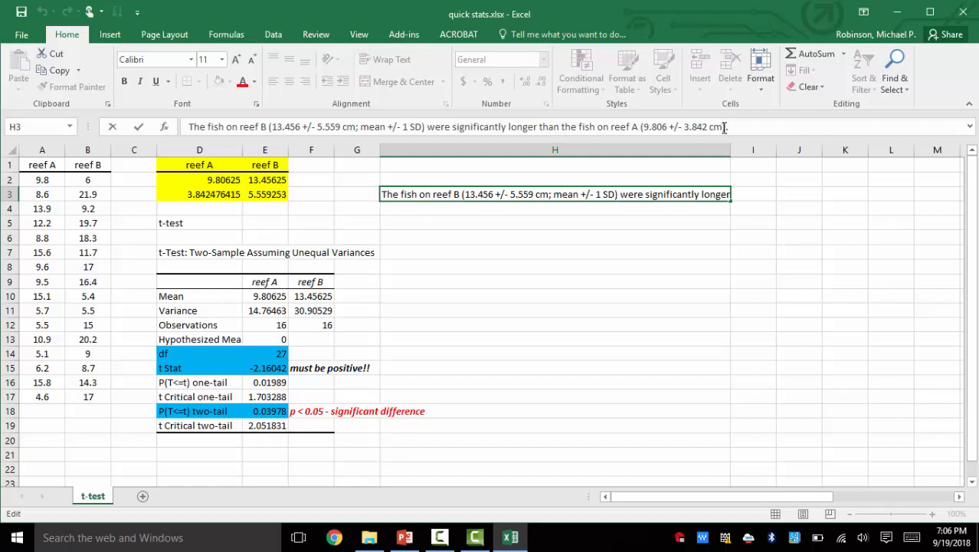
type("; ")
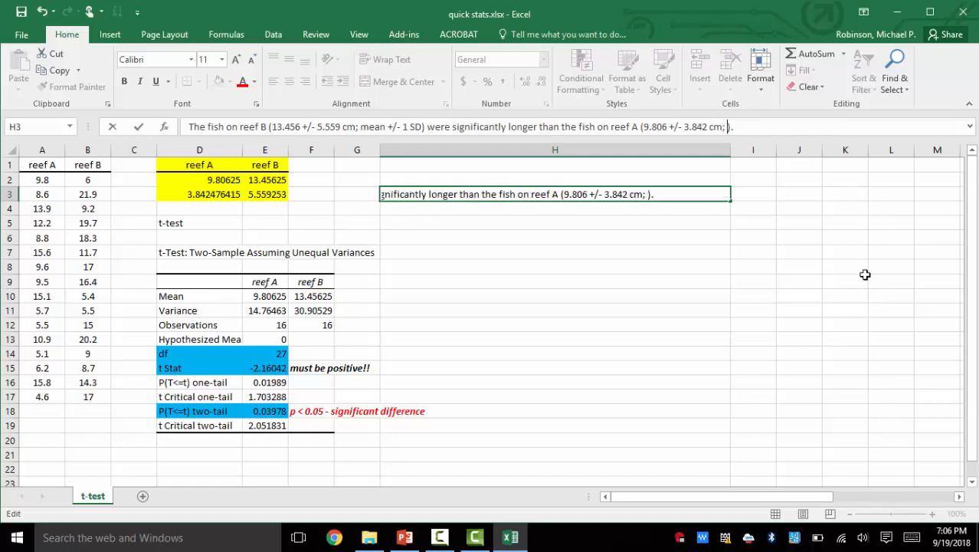
type("t-tet")
key("BackSpace")
type("st: t = ")
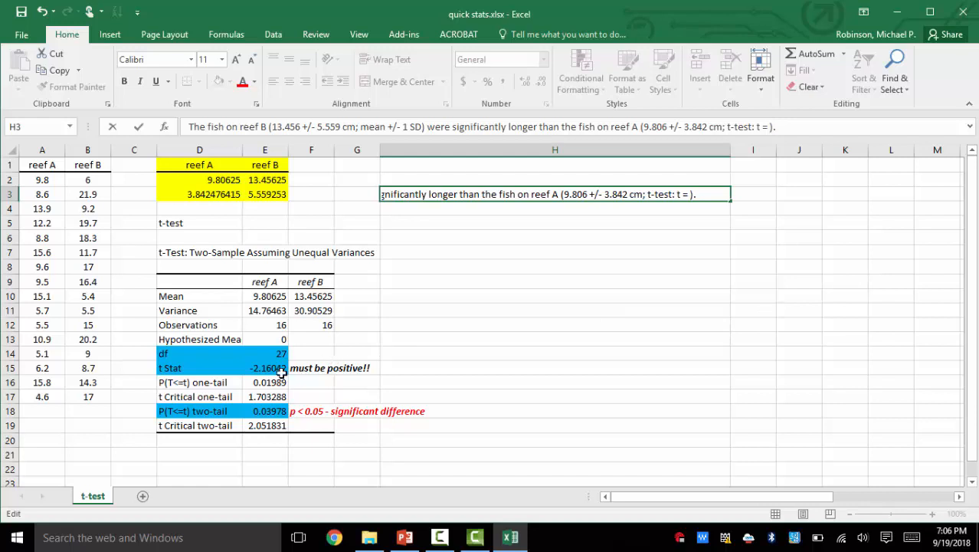
type("2.160")
type(".")
key("BackSpace")
key("BackSpace")
type(", ")
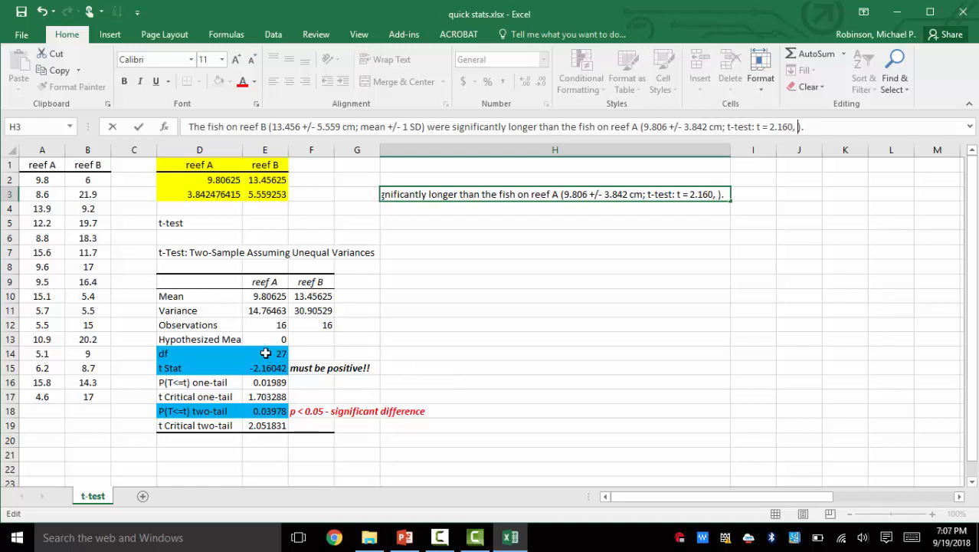
Finish the t-test report in the H3 sentence with "27 df, p = 0.040"
type("27 df,")
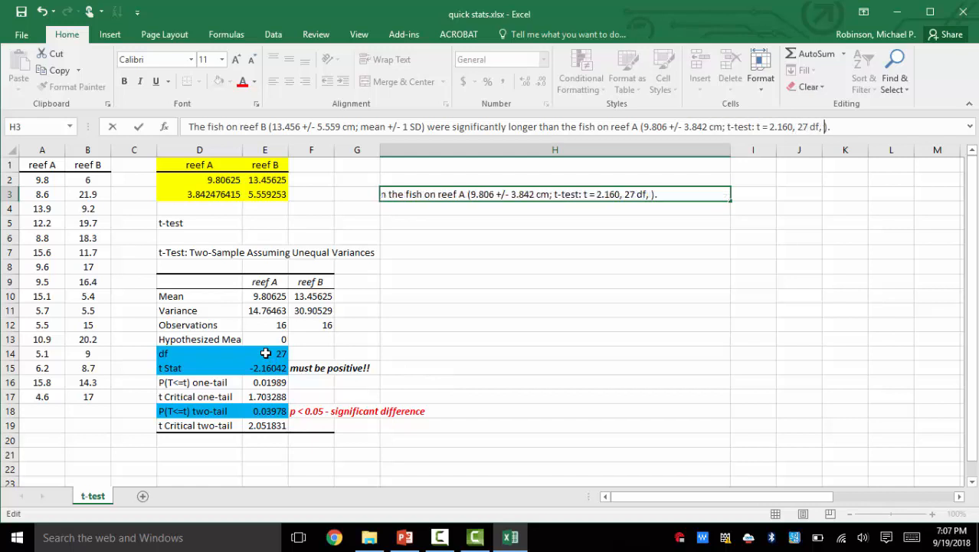
type(" p = 0.0")
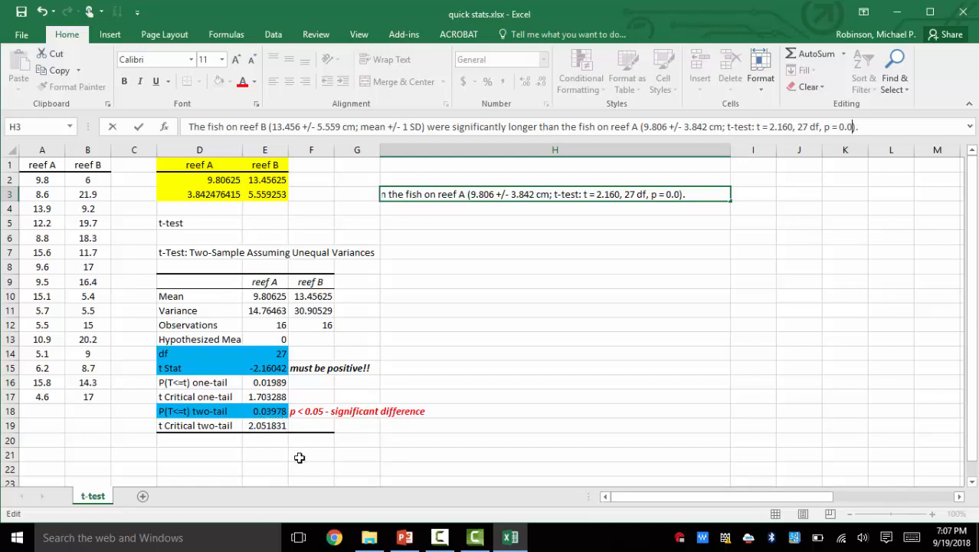
type("40")
key("Return")
key("Up")
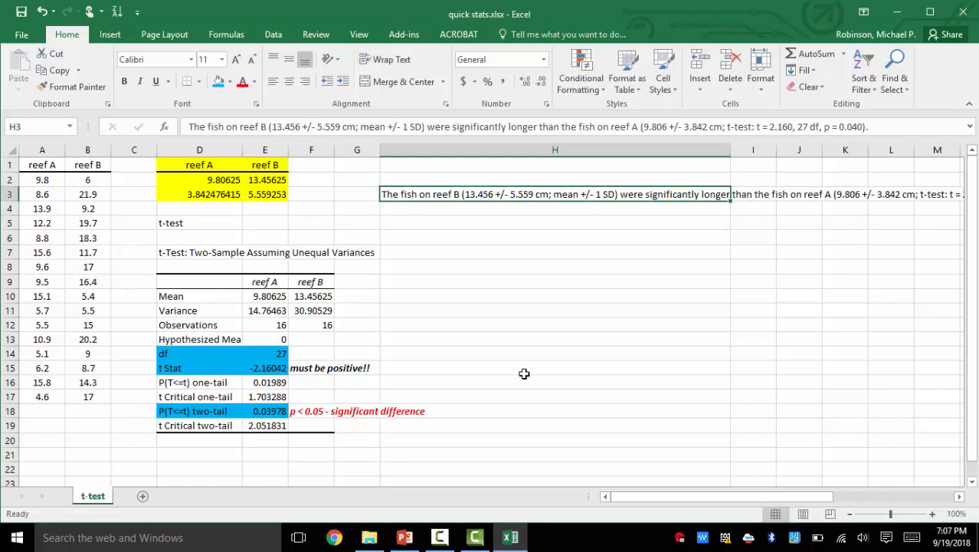
Wrap the text in H3 and review the sentence's means, "significantly longer" wording and t-test statistics
left_click(385, 60)
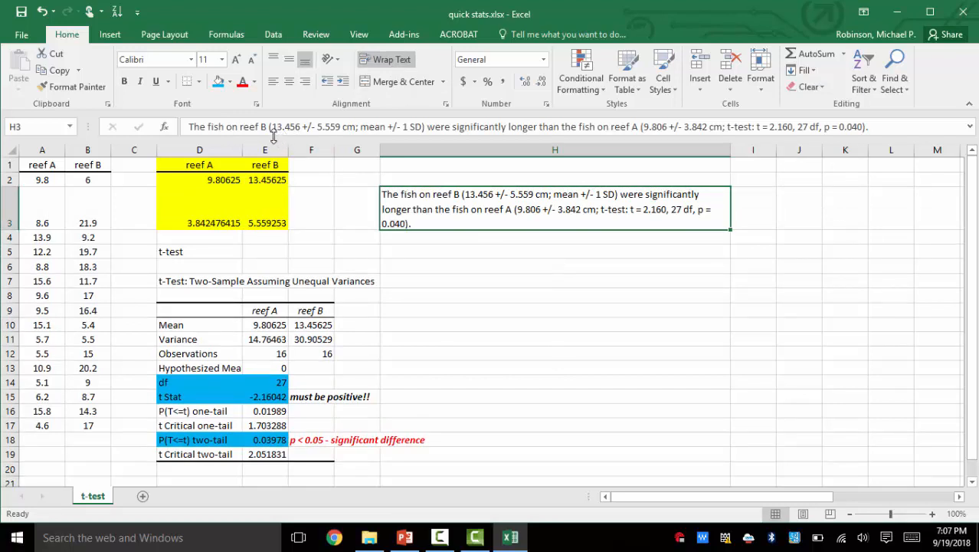
left_click_drag(274, 128, 343, 127)
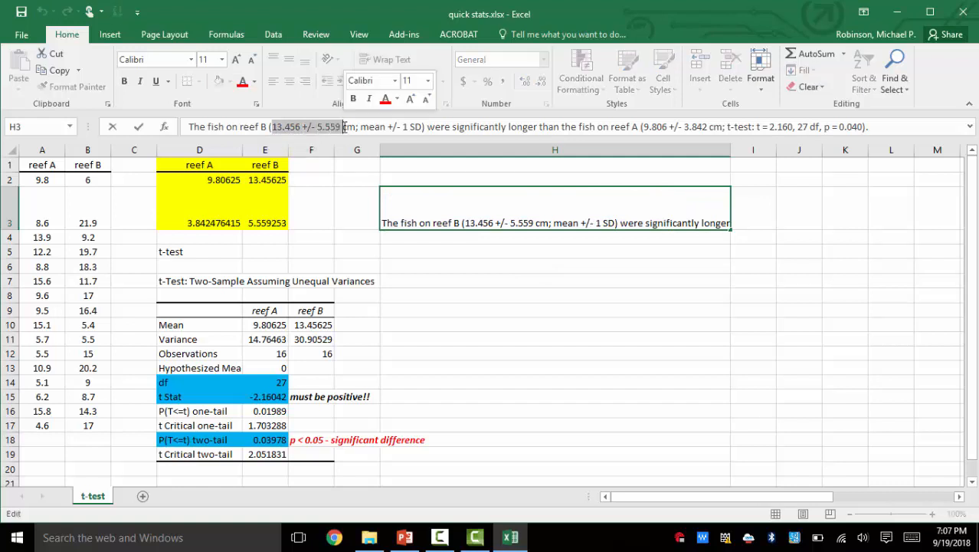
left_click_drag(645, 128, 722, 127)
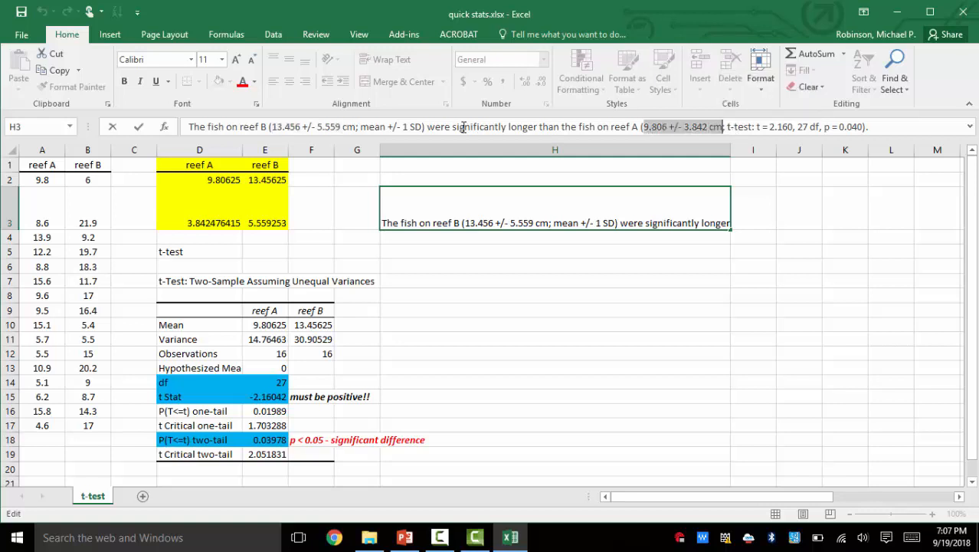
left_click_drag(451, 127, 538, 127)
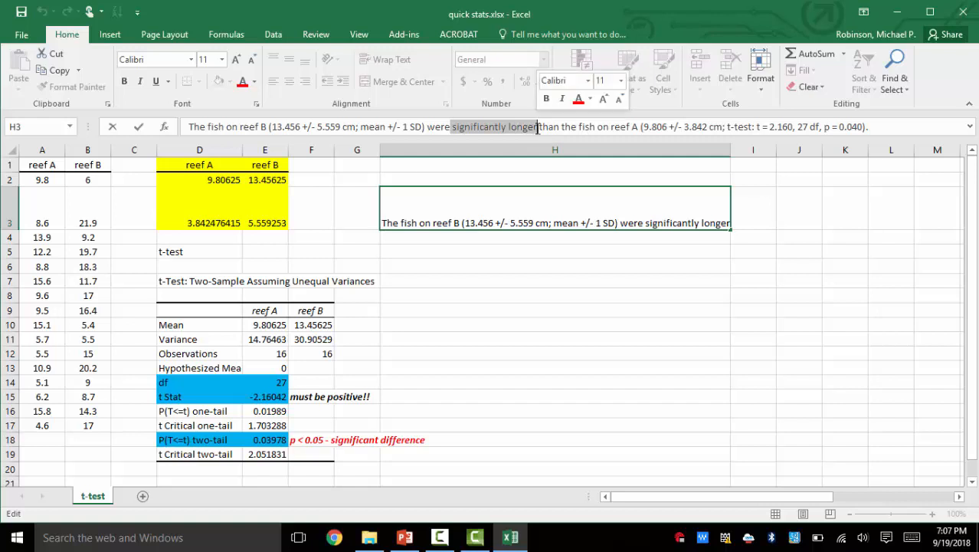
left_click_drag(729, 129, 864, 127)
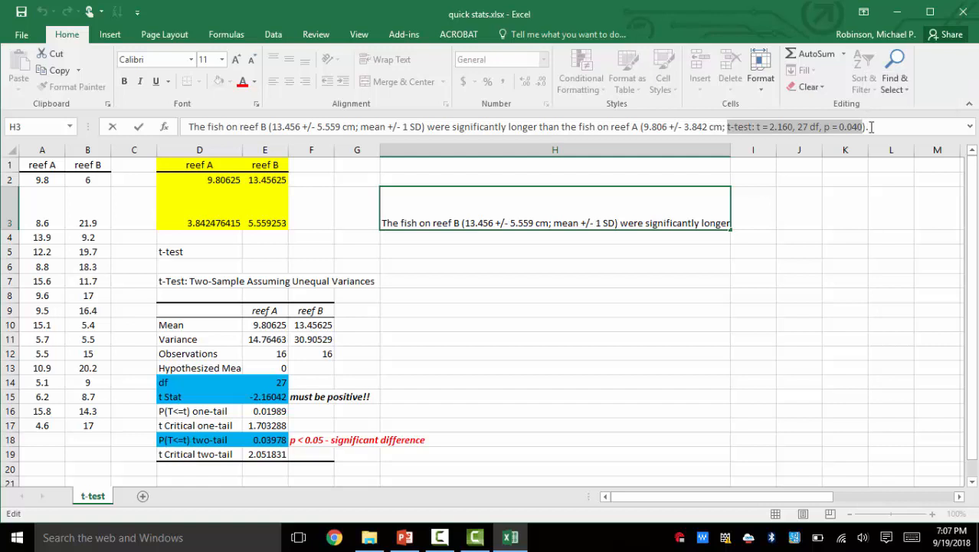
left_click(871, 127)
key("Return")
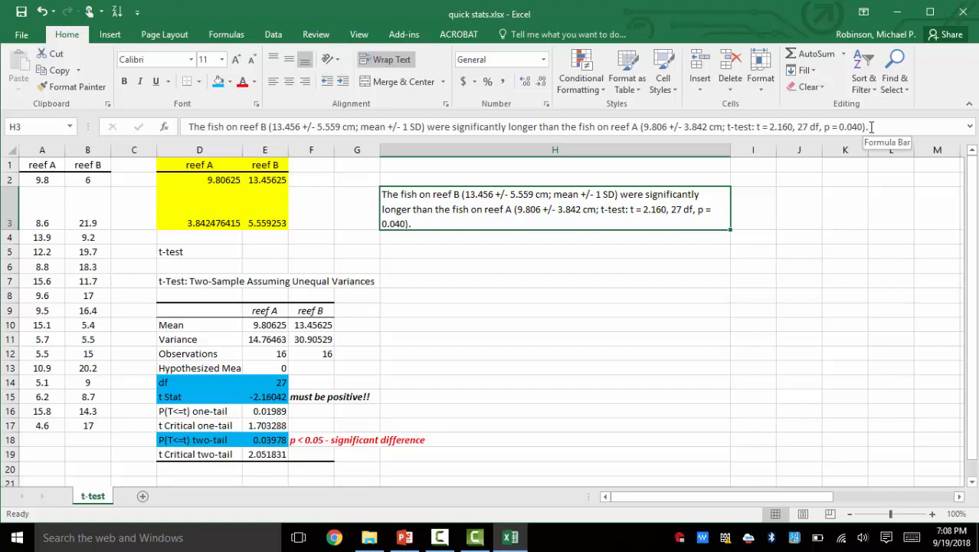
Copy the conclusion sentence from H3 into H5
key("ctrl+c")
key("Down")
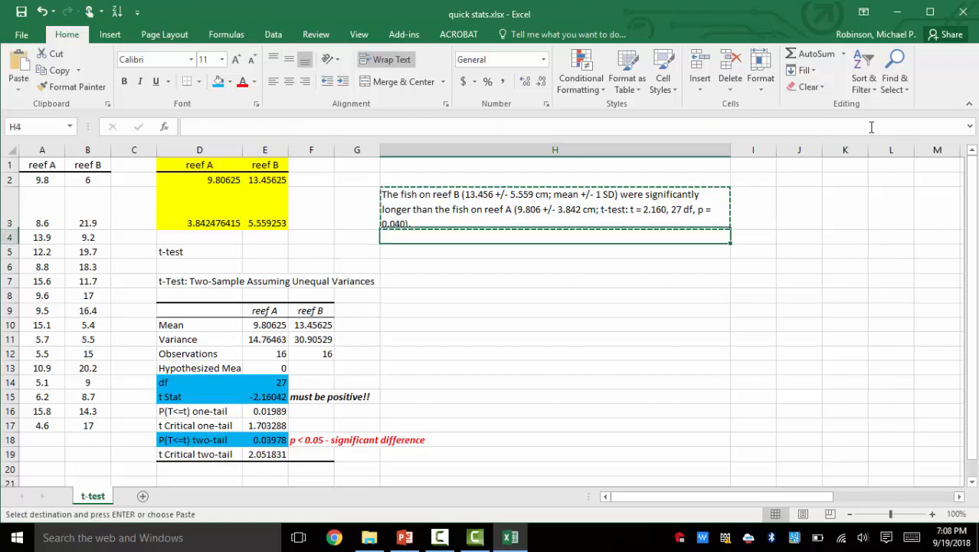
key("Down")
key("ctrl+v")
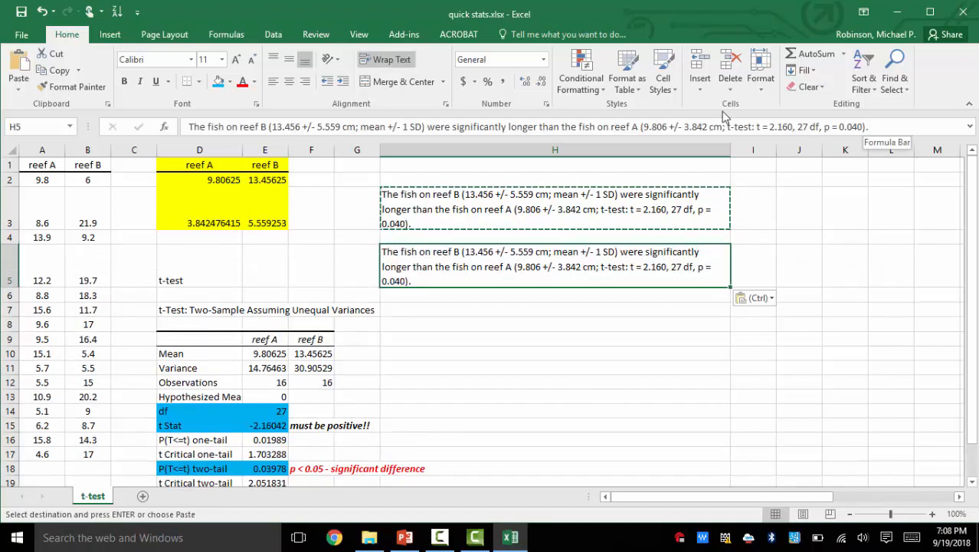
Shorten the H5 sentence by deleting the reef B parenthesis and replacing reef A's mean and SD with "Fig. 1"
left_click(275, 127)
left_click_drag(269, 127, 428, 129)
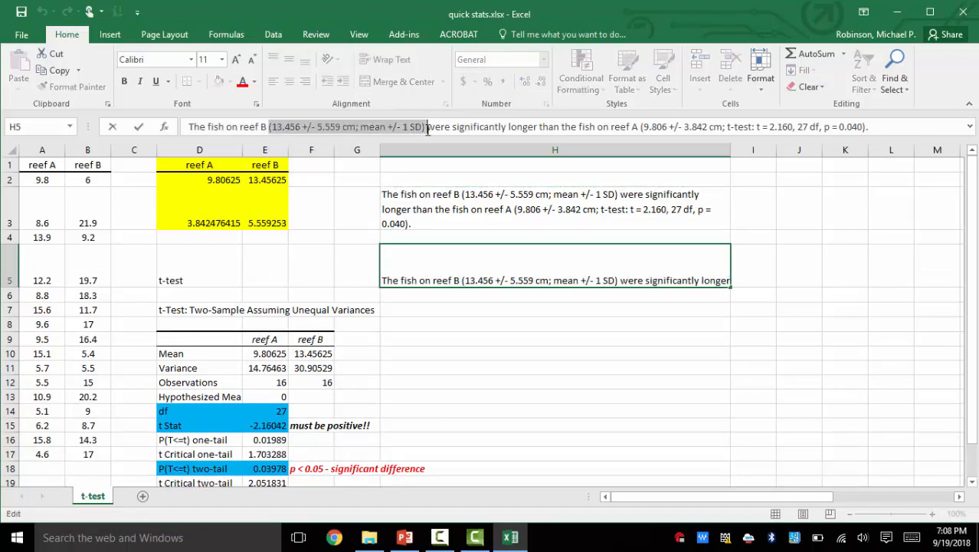
key("Delete")
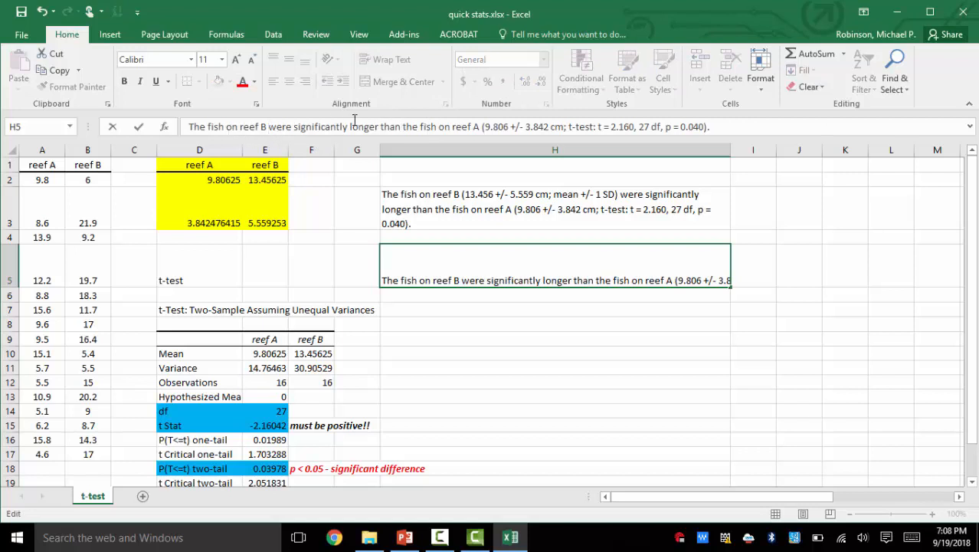
left_click_drag(486, 128, 562, 128)
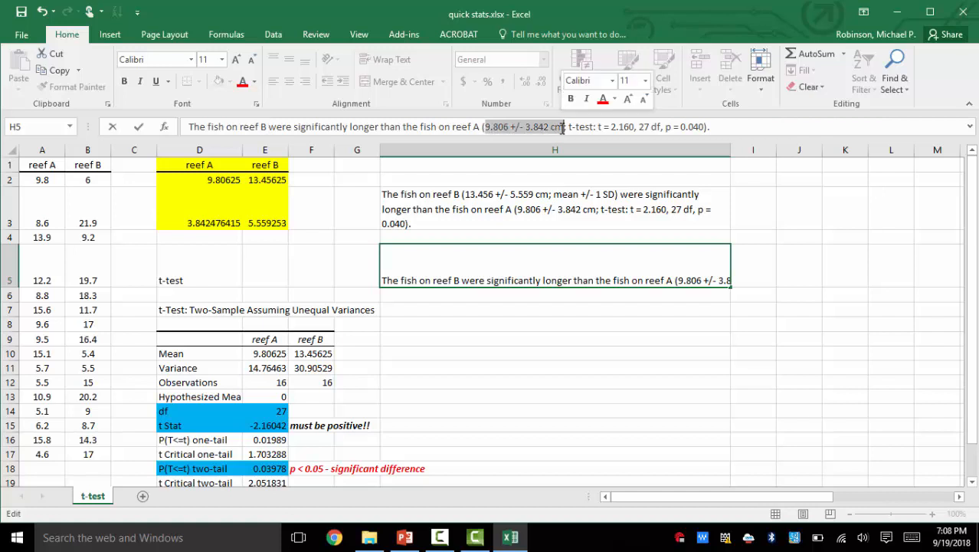
type("Fig. 1")
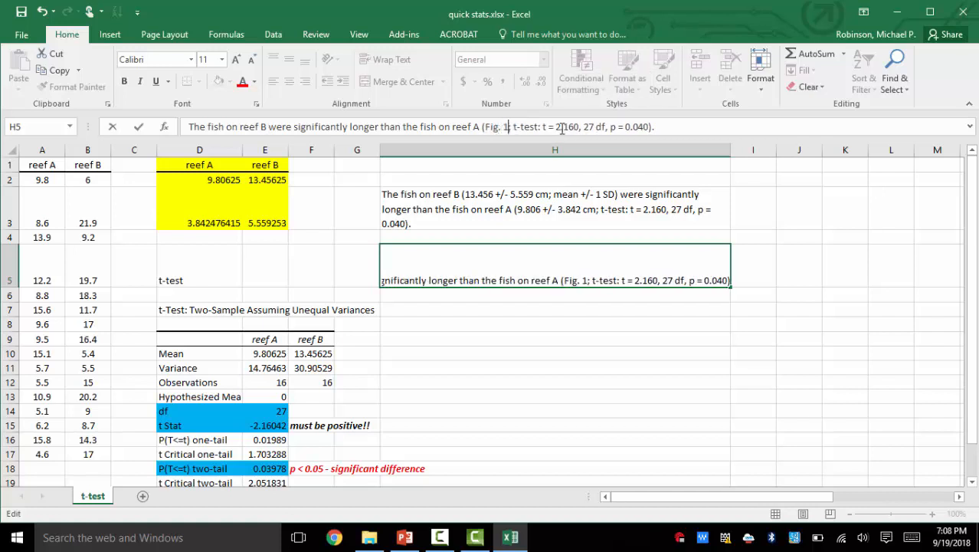
key("ctrl+Return")
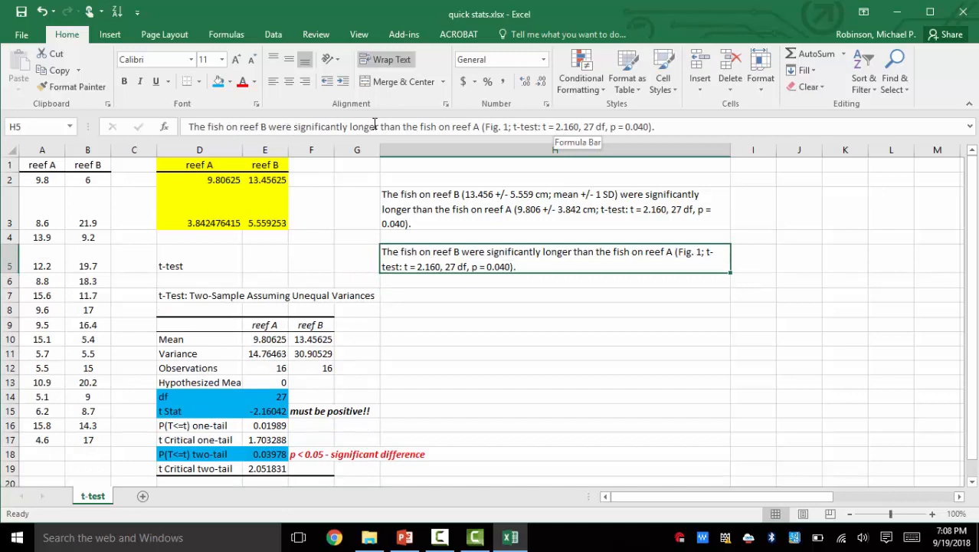
Review the figure reference and the t-test statistics in the H5 sentence
left_click_drag(485, 128, 507, 128)
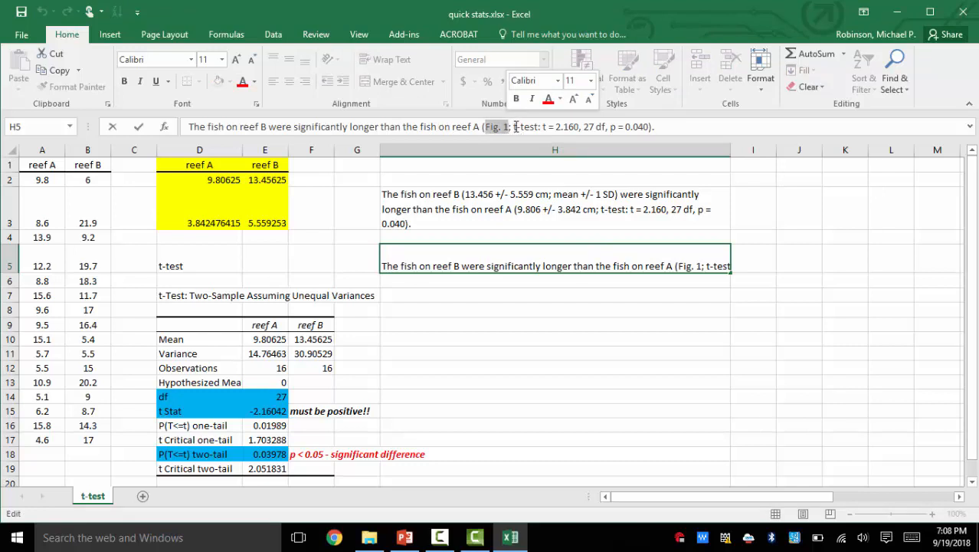
left_click_drag(514, 128, 648, 124)
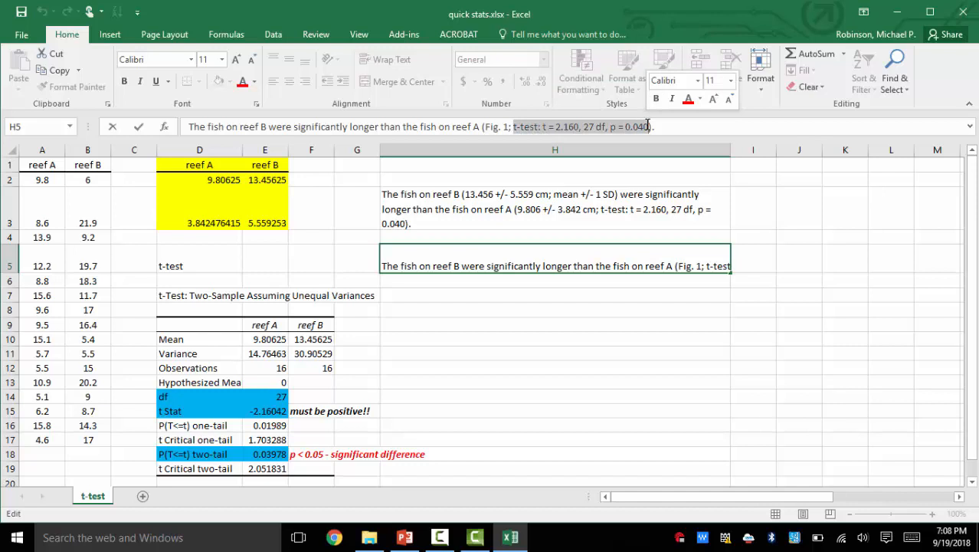
key("Return")
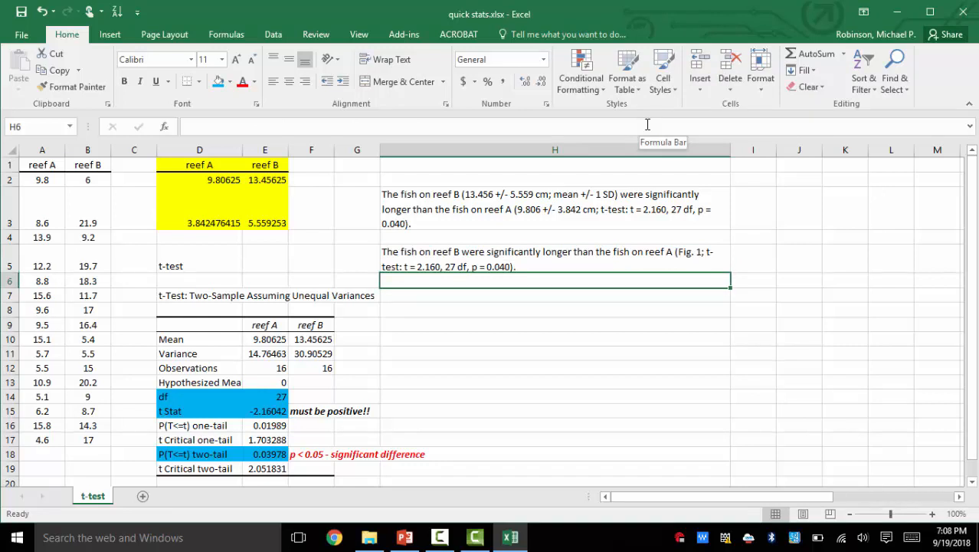
key("Up")
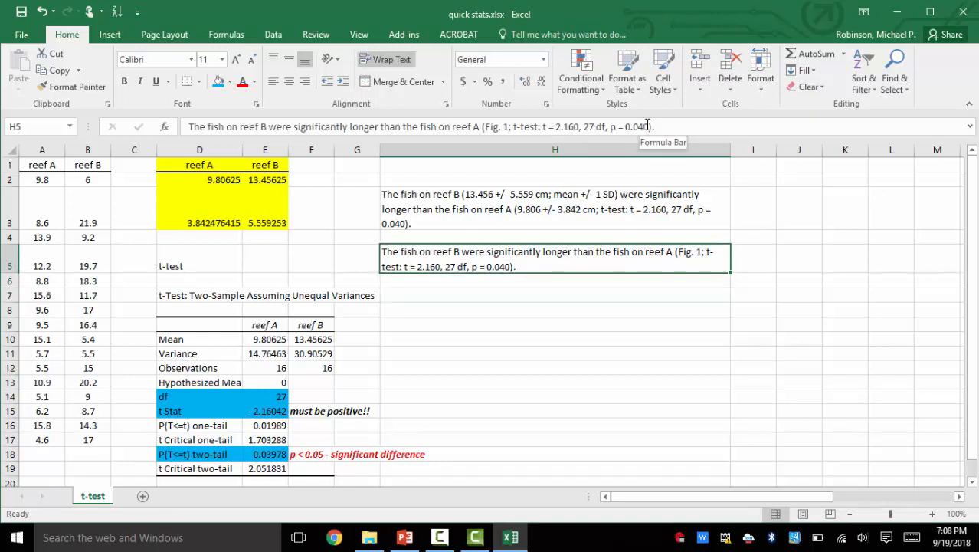
Go to the reef C and reef D data in columns P and Q and look over the values
key("Right")
key("Right")
key("Right")
key("Right")
key("Right")
key("Right")
key("Right")
key("Right")
key("Right")
key("Right")
key("Right")
key("Right")
key("Right")
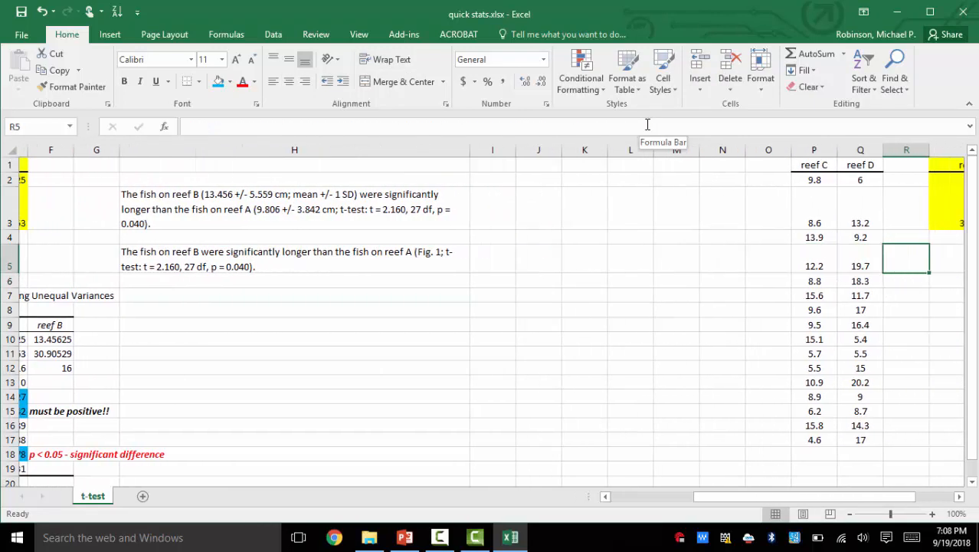
key("Left")
key("Left")
key("Left")
key("Left")
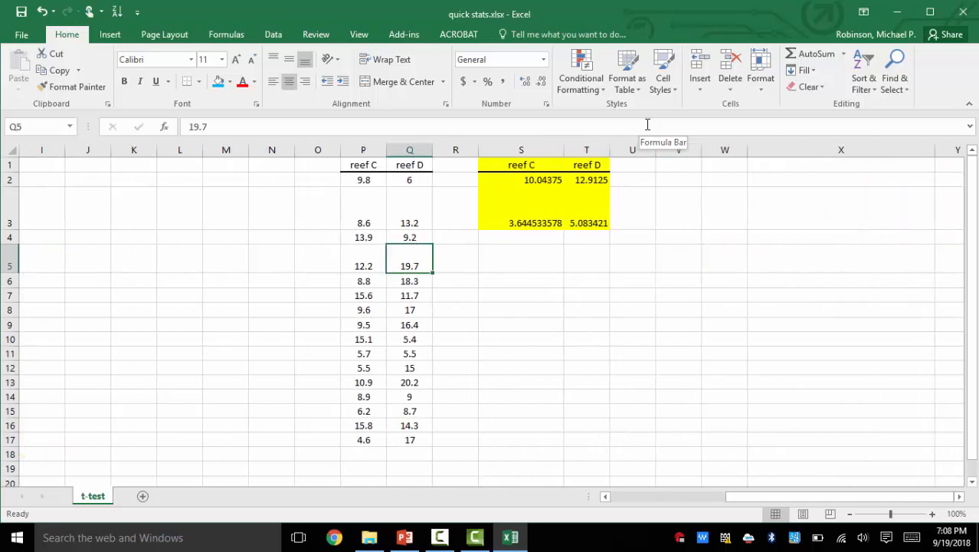
key("Left")
key("Left")
key("Left")
key("Left")
key("Left")
key("Left")
key("Left")
key("Left")
key("Left")
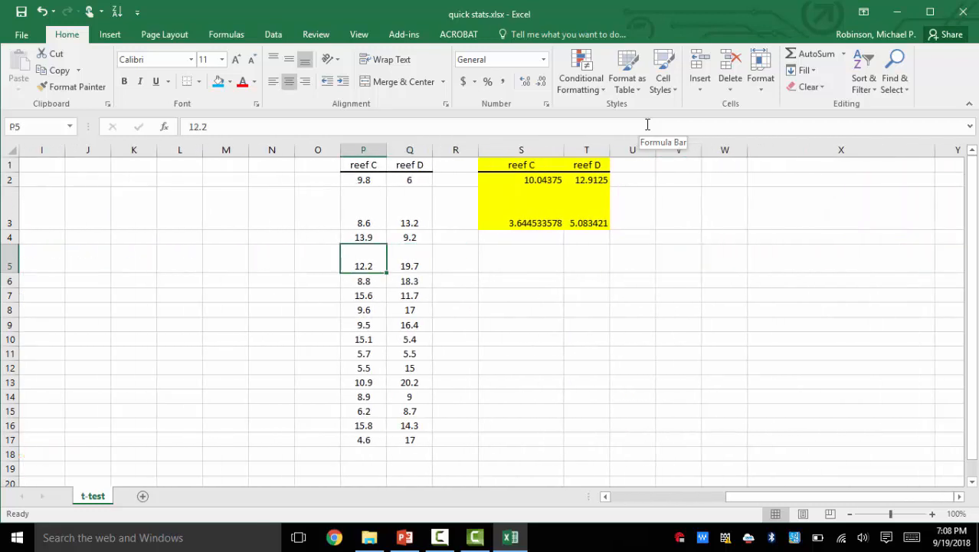
key("ctrl+Right")
key("ctrl+Right")
key("ctrl+Right")
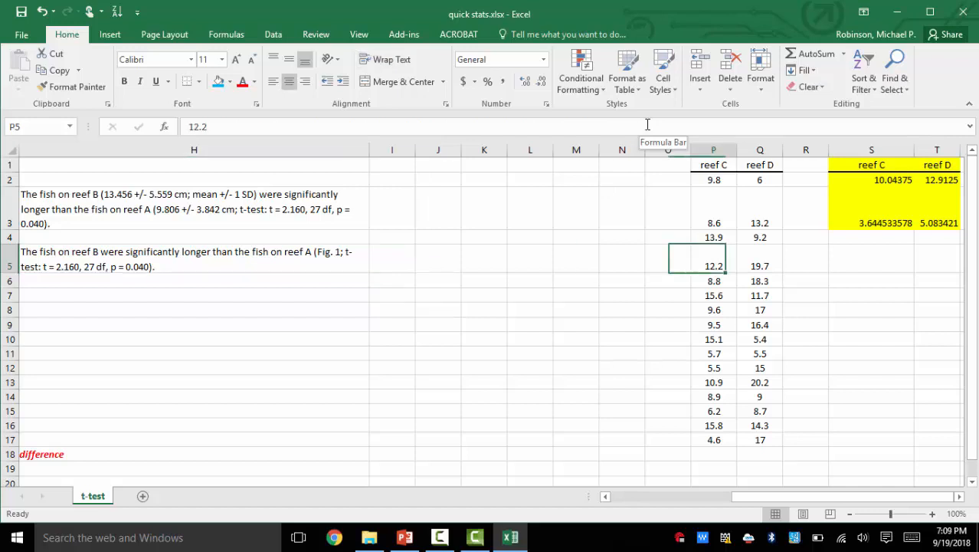
key("ctrl+Left")
key("Left")
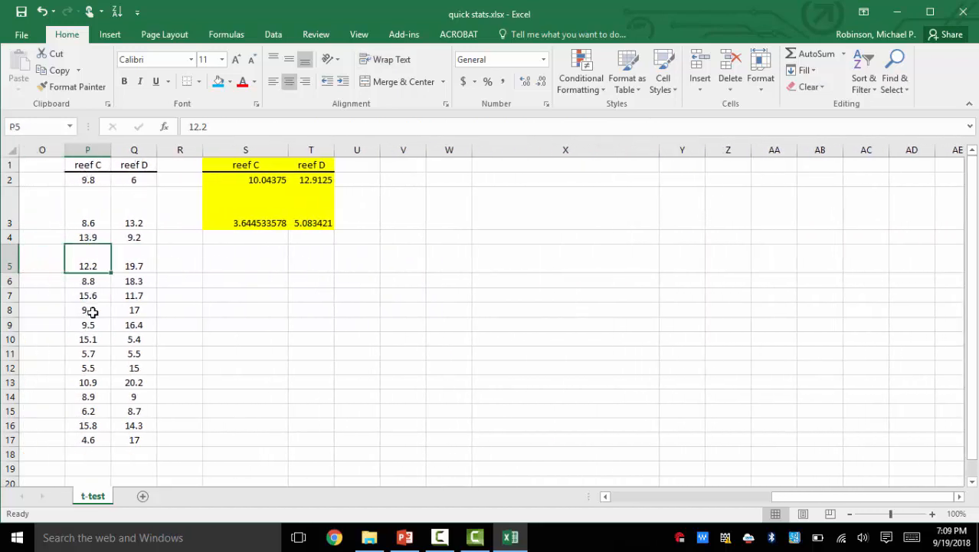
Inspect the average formulas for reef C and reef D in S2 and T2
left_click(245, 190)
key("Up")
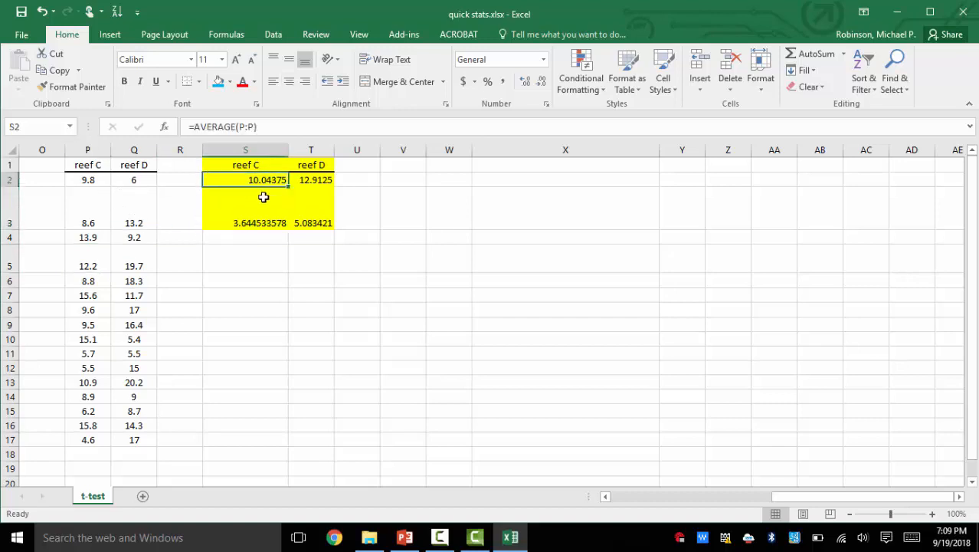
key("Right")
key("Left")
key("Right")
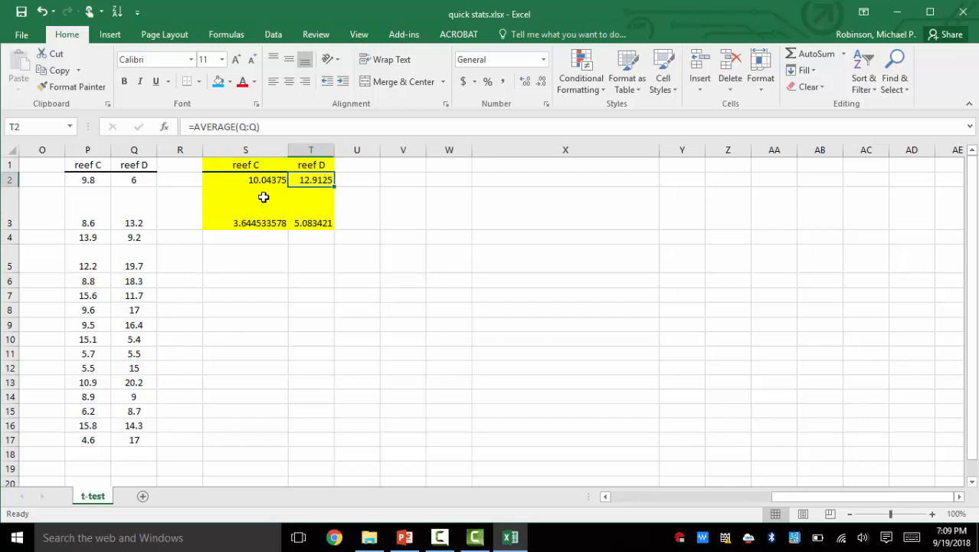
key("Left")
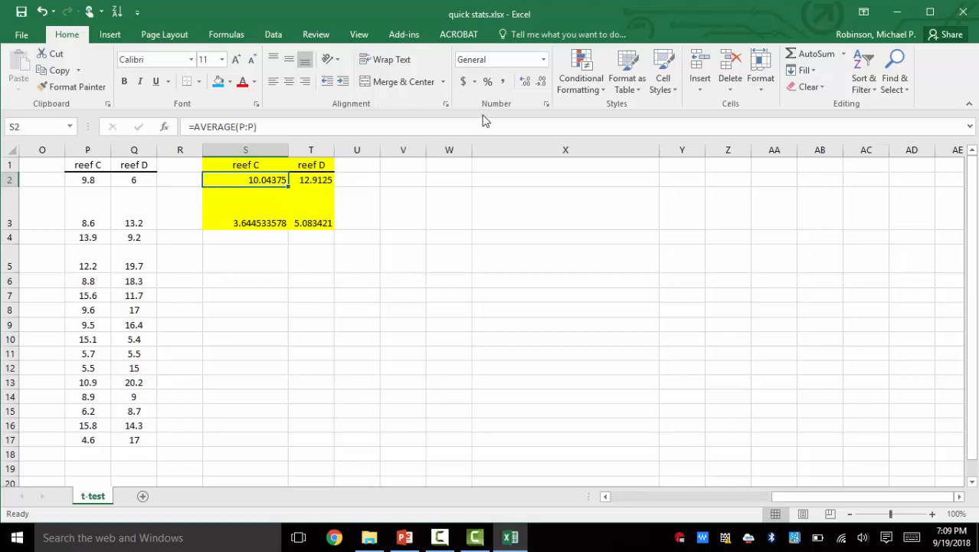
Open the two-sample t-test assuming unequal variances and clear its old variable ranges and output range
left_click(271, 34)
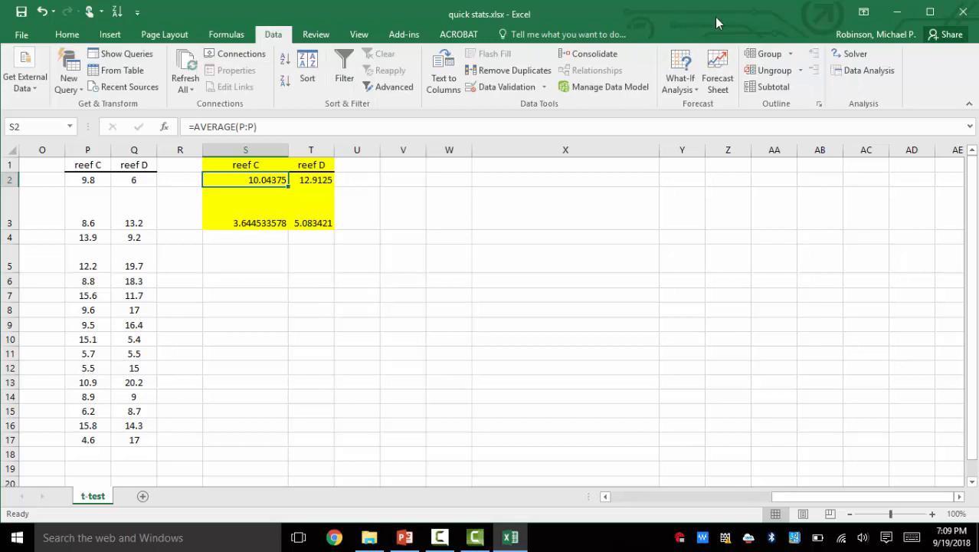
left_click(846, 77)
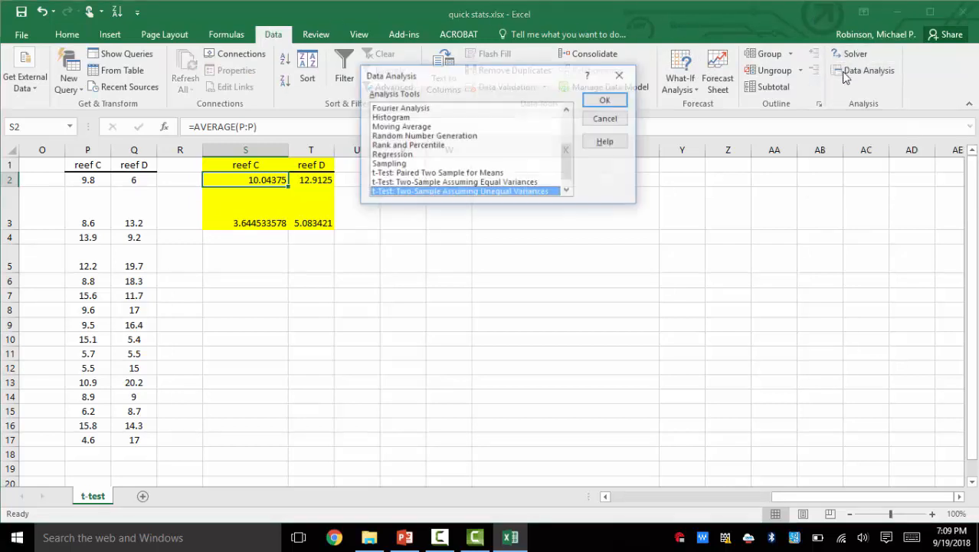
left_click(607, 100)
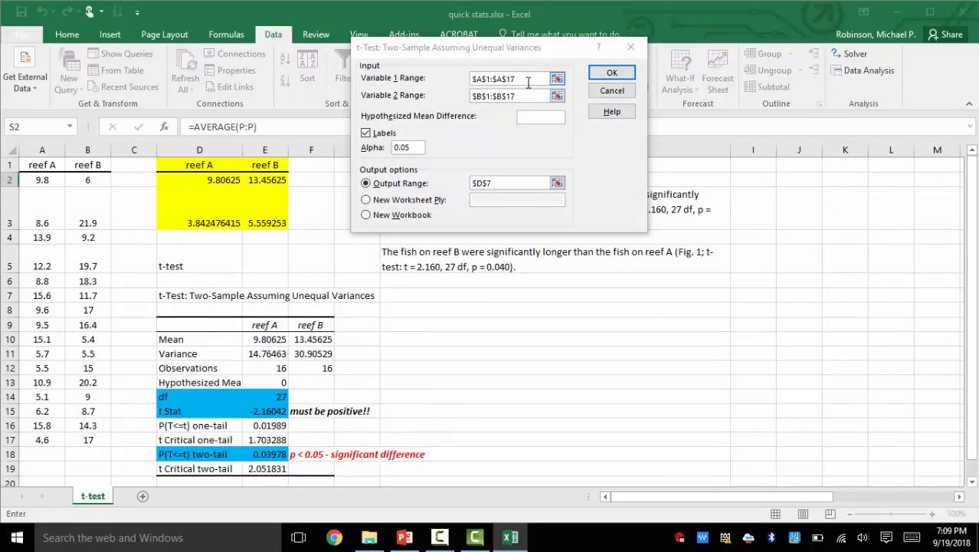
left_click_drag(517, 79, 457, 80)
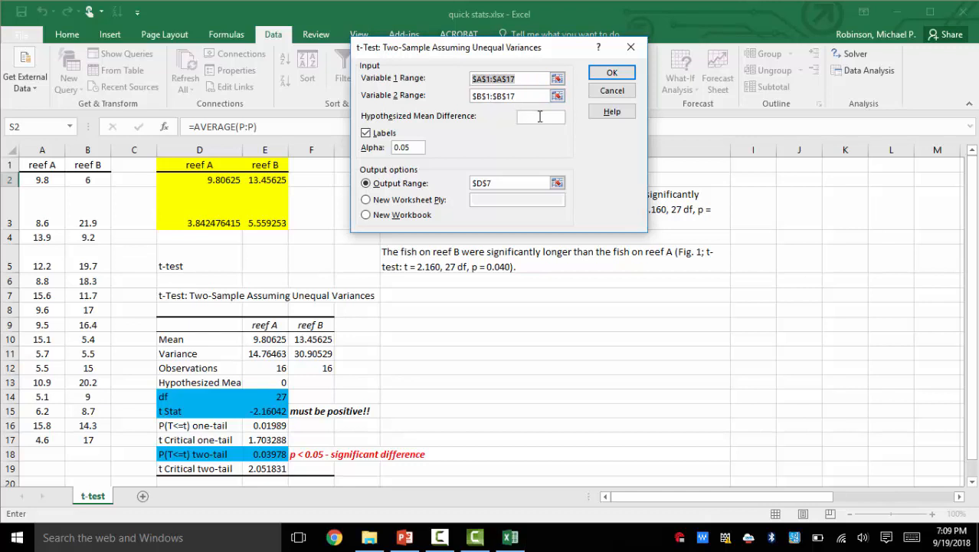
key("BackSpace")
left_click_drag(526, 95, 468, 99)
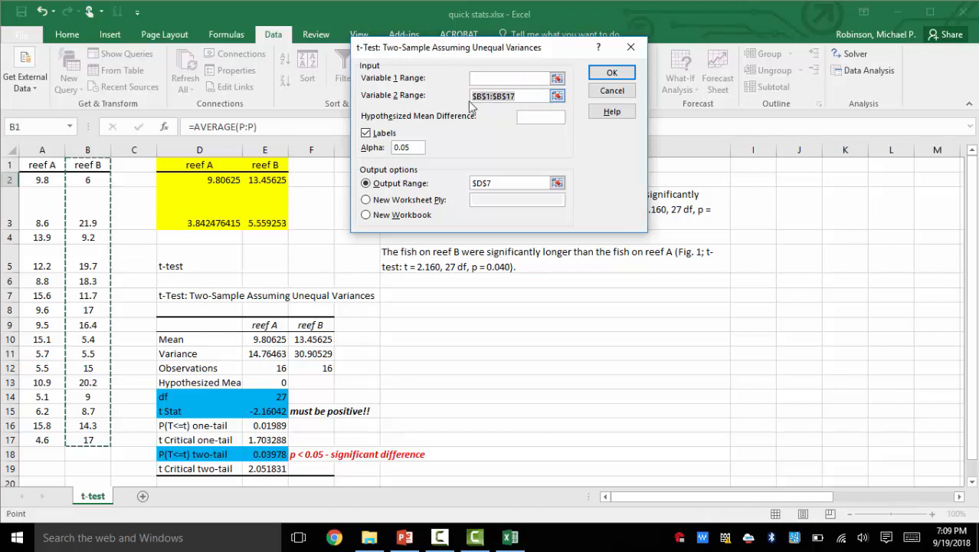
key("BackSpace")
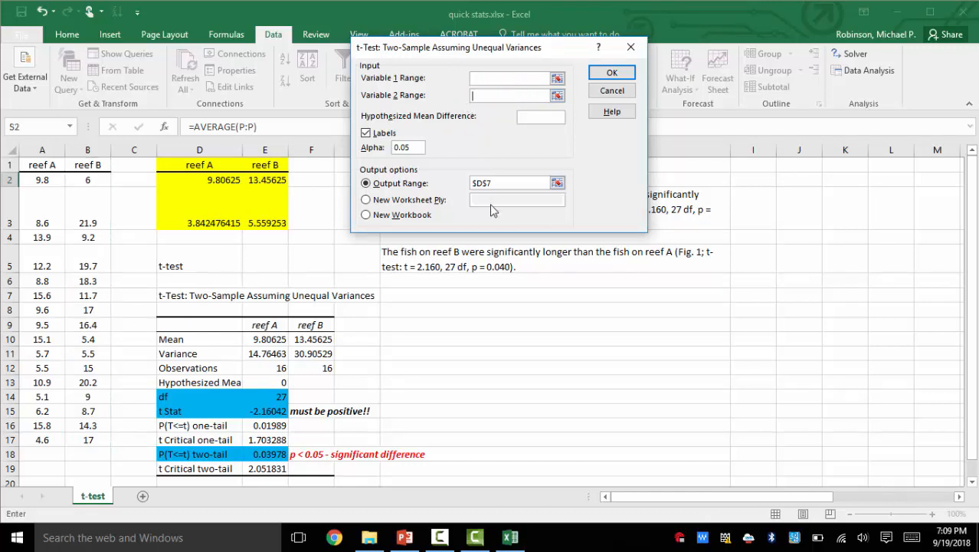
left_click_drag(516, 183, 467, 183)
key("BackSpace")
Set the t-test's Variable 1 range to P1:P17 (reef C) and Variable 2 range to Q1:Q17 (reef D)
left_click(843, 496)
left_click_drag(521, 48, 629, 92)
left_click(606, 122)
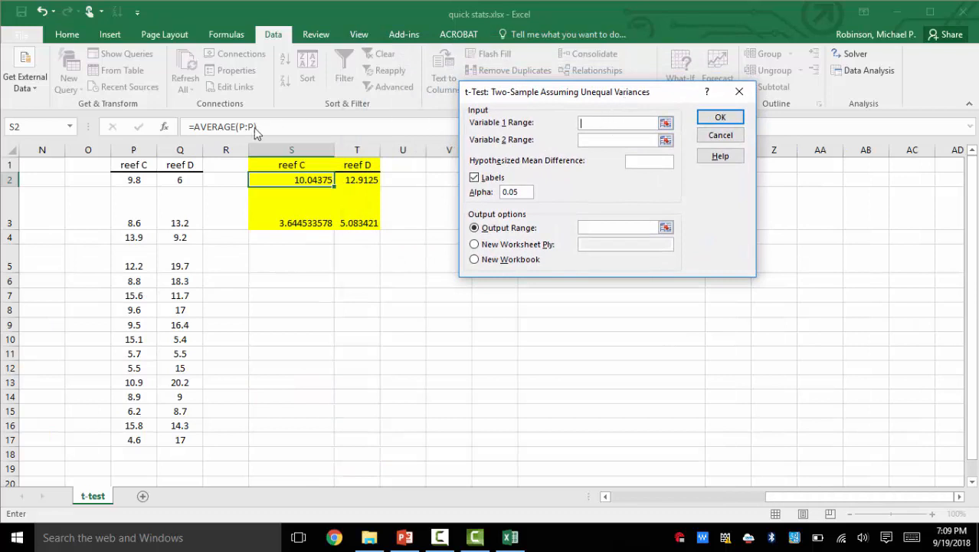
left_click_drag(134, 162, 136, 440)
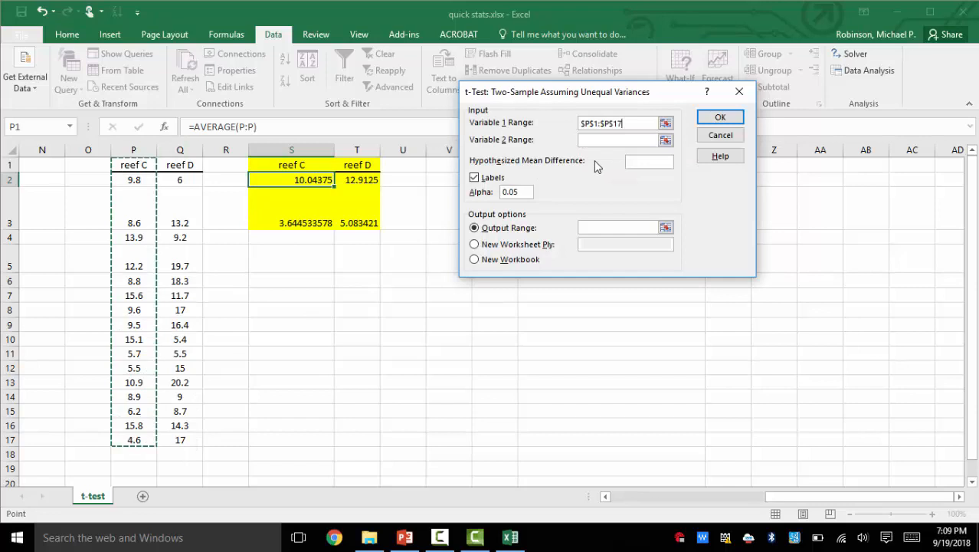
left_click(595, 143)
left_click_drag(178, 164, 169, 443)
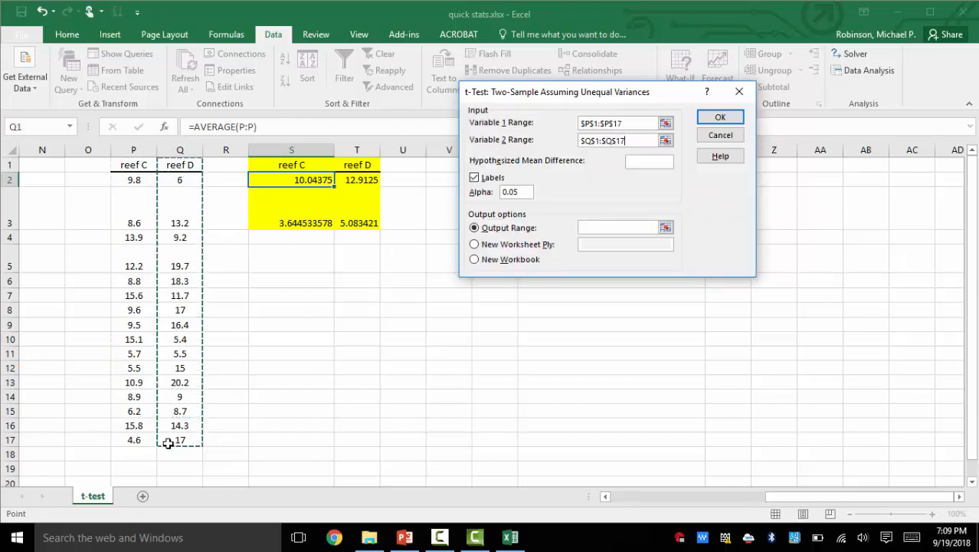
Set the t-test's output range to S6 and run the analysis
left_click(600, 228)
left_click(597, 228)
left_click(301, 277)
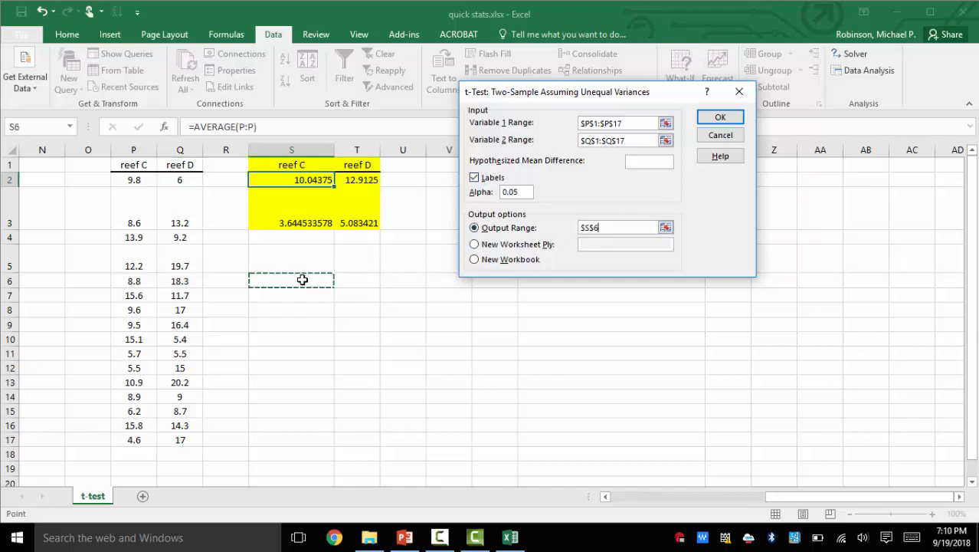
left_click(717, 117)
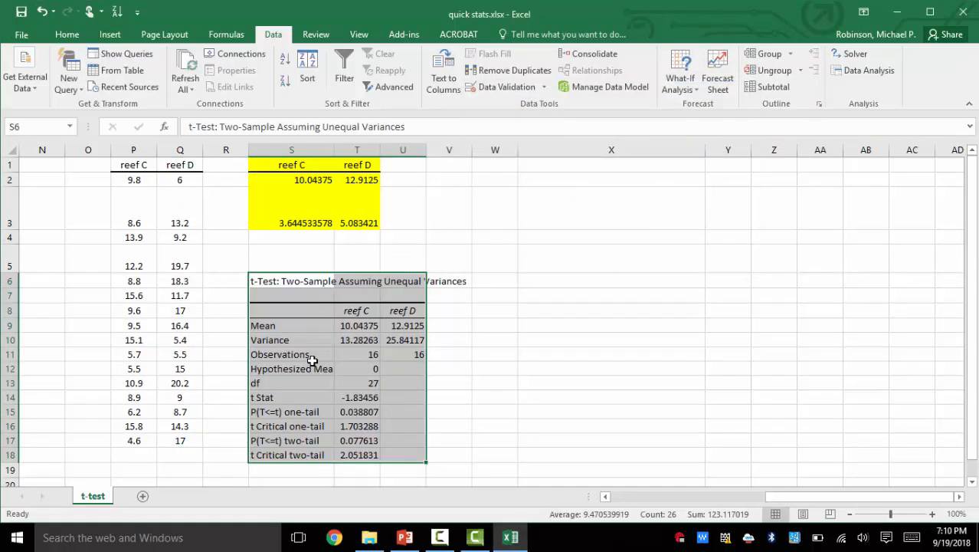
Fill the df, t Stat and two-tail P rows of the reef C and D results with blue
left_click_drag(280, 383, 341, 397)
left_click(67, 34)
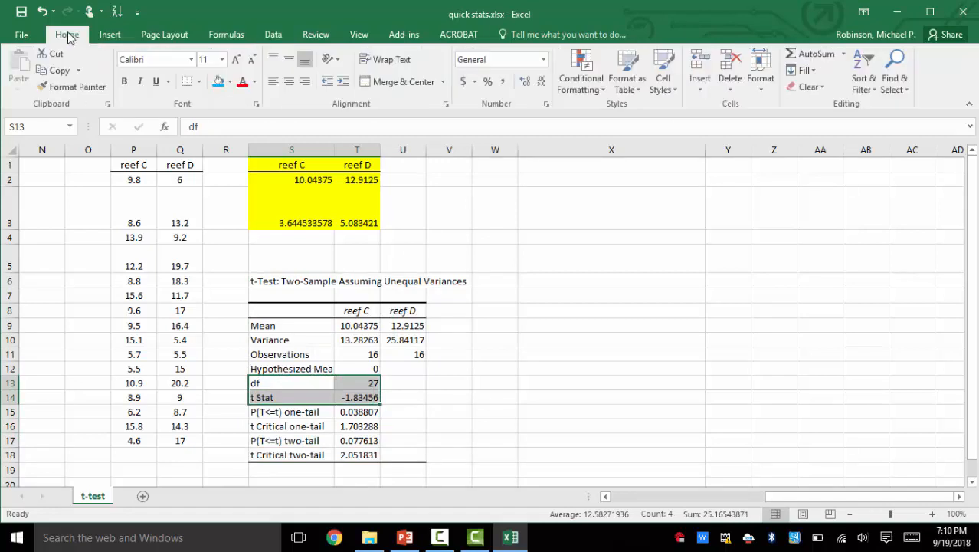
left_click(219, 82)
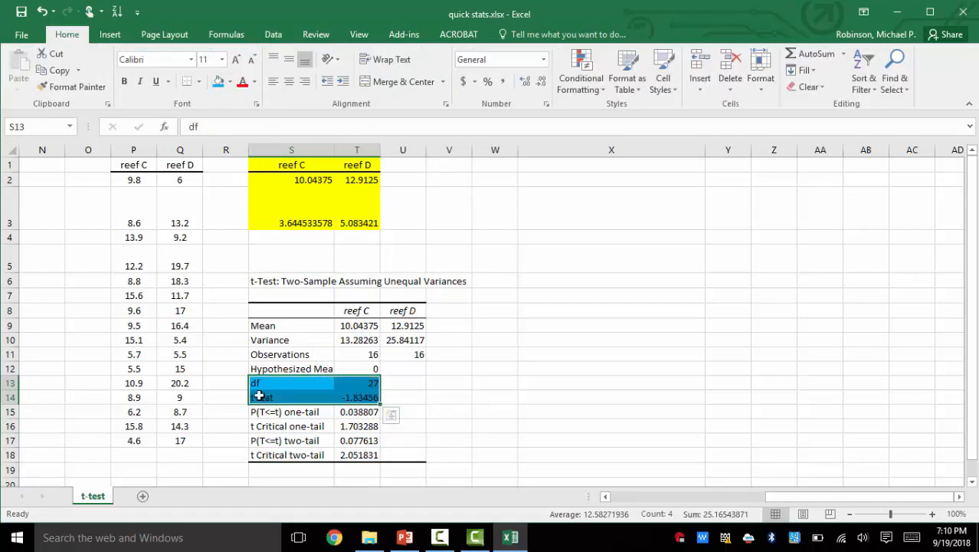
left_click_drag(273, 441, 353, 442)
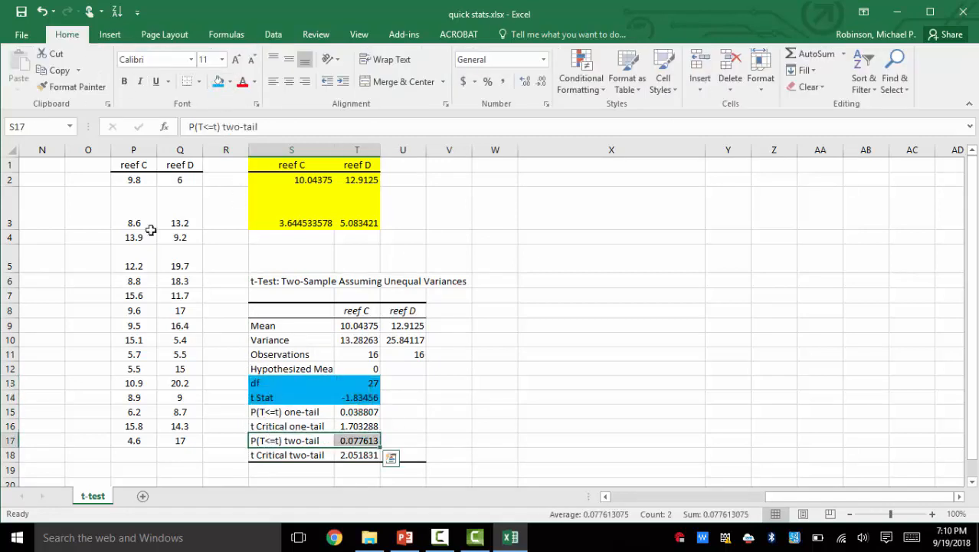
left_click(219, 82)
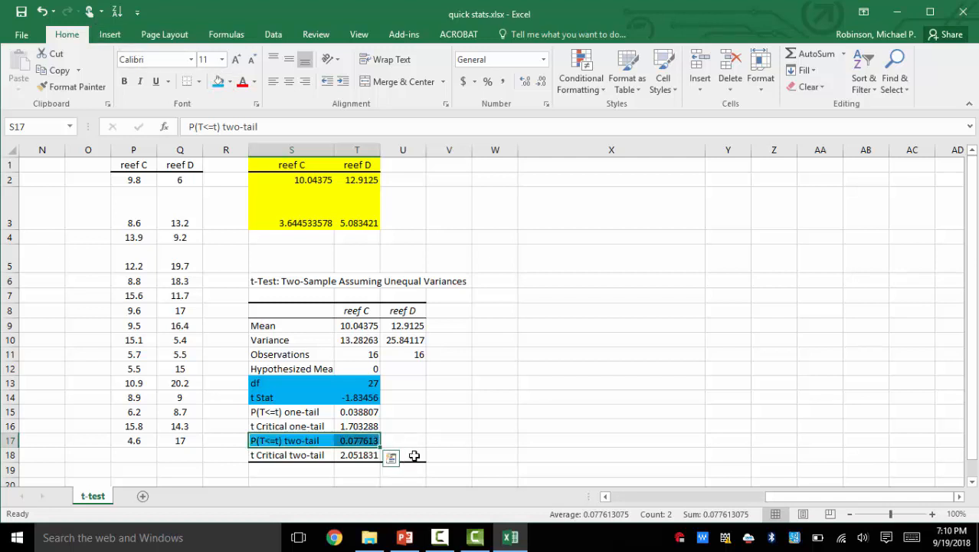
Add the note "p > 0.05 - no significant difference" in U17 beside the two-tail P value
key("Right")
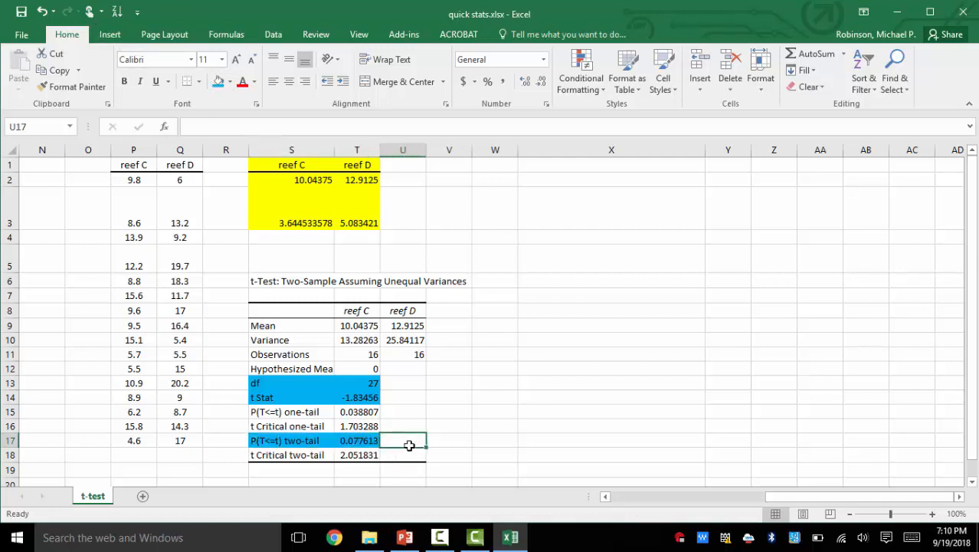
left_click(409, 445)
type("p > 0.05 -")
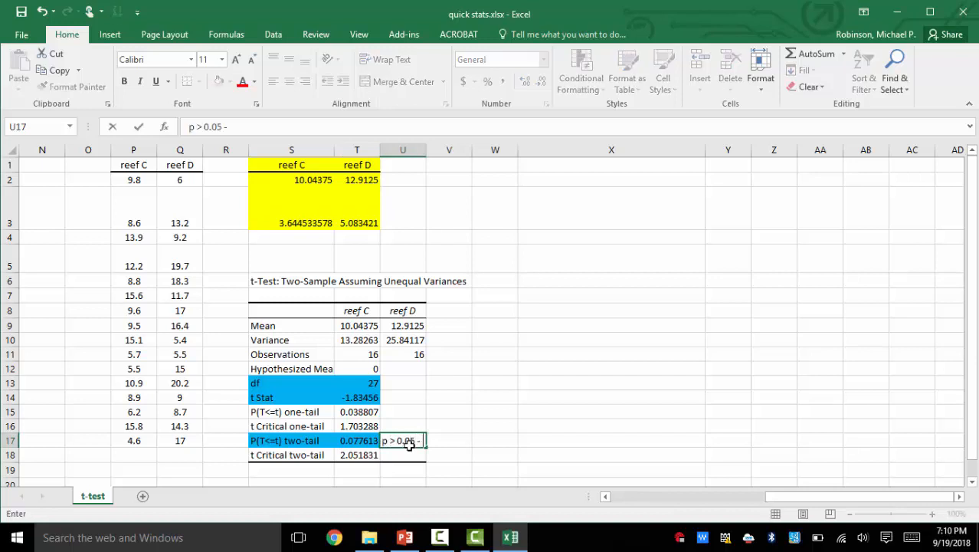
type(" no significant difference")
key("Return")
key("Right")
key("Right")
key("Right")
key("Right")
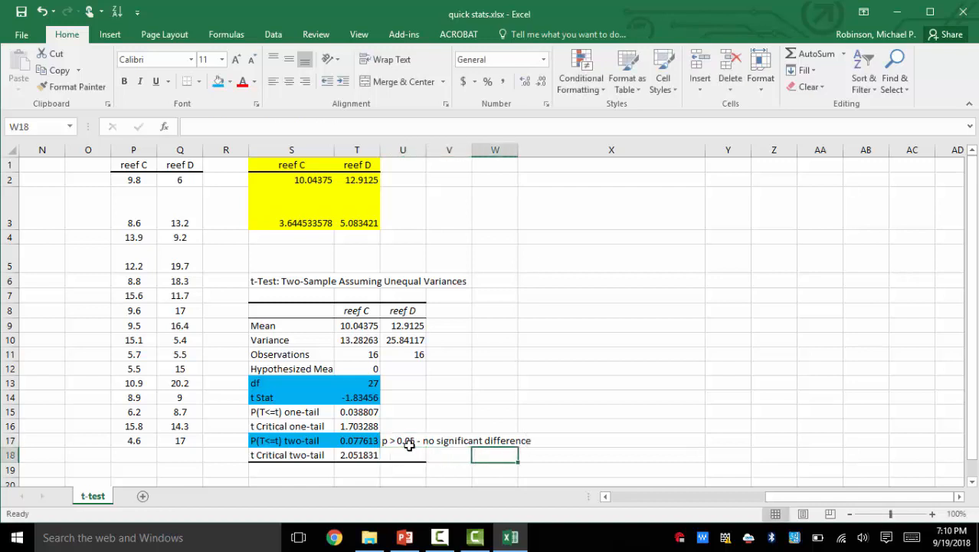
Add the note "non-significant" in U18, directly below the p > 0.05 note
key("Up")
key("Left")
key("Left")
key("Left")
key("Down")
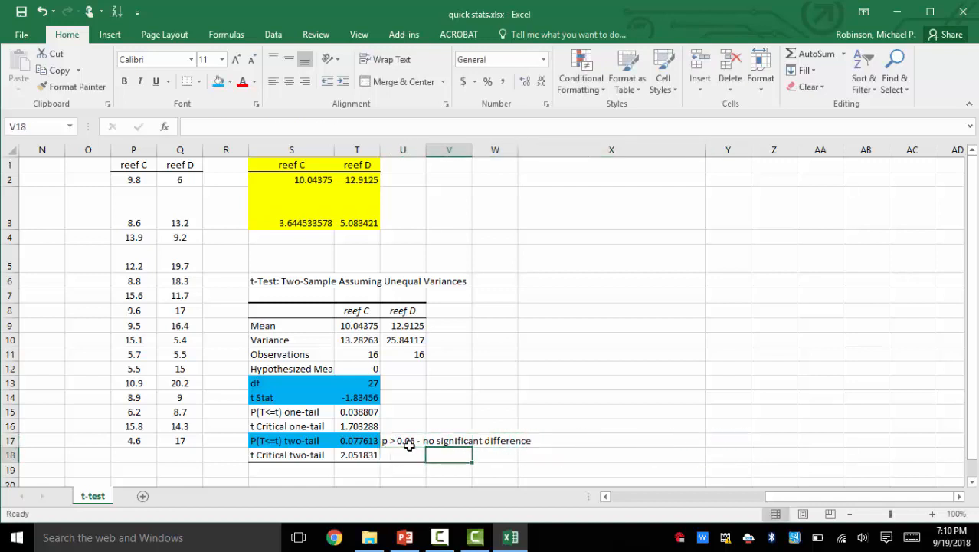
key("Left")
type("non")
type("significant")
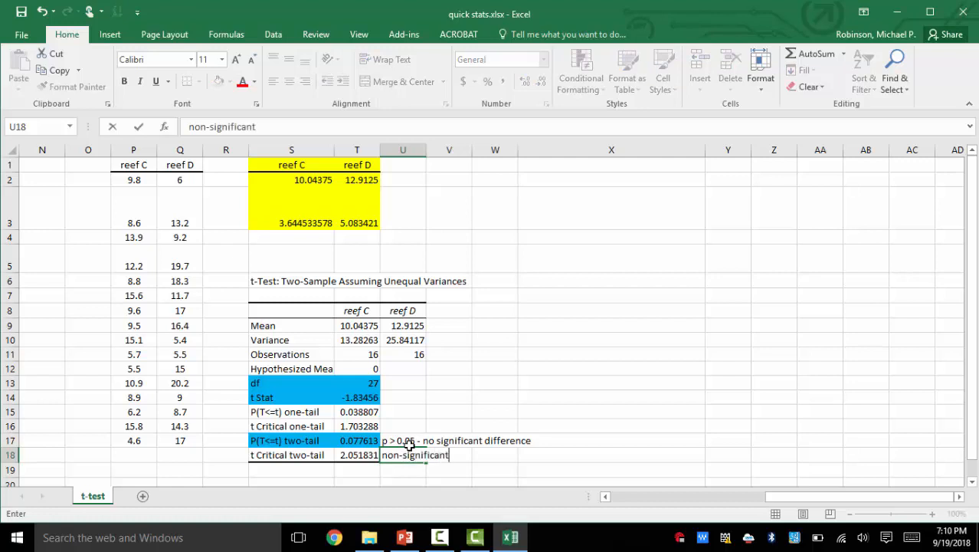
key("Return")
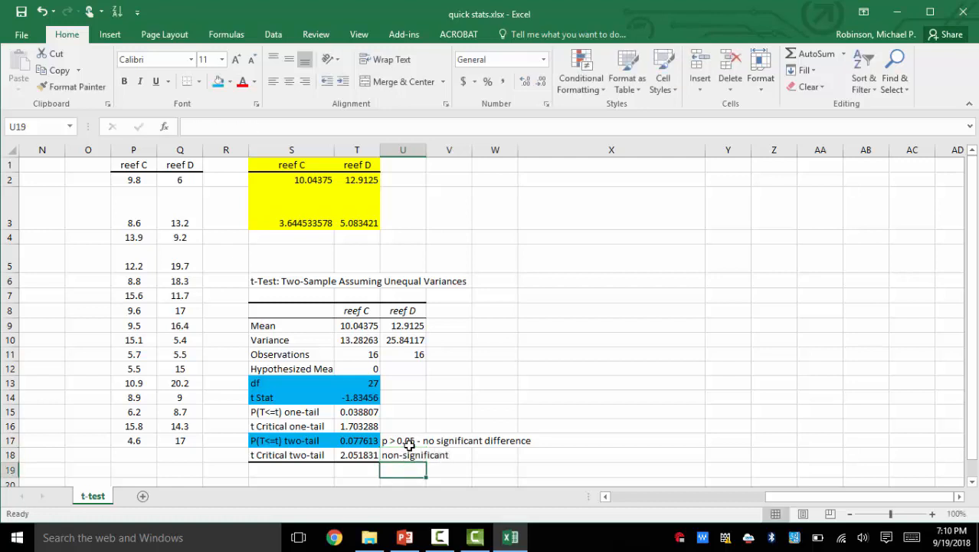
Begin the conclusion in X3 with "There was no signififcant difference in length between the fish of reefs C and D ("
left_click(416, 414)
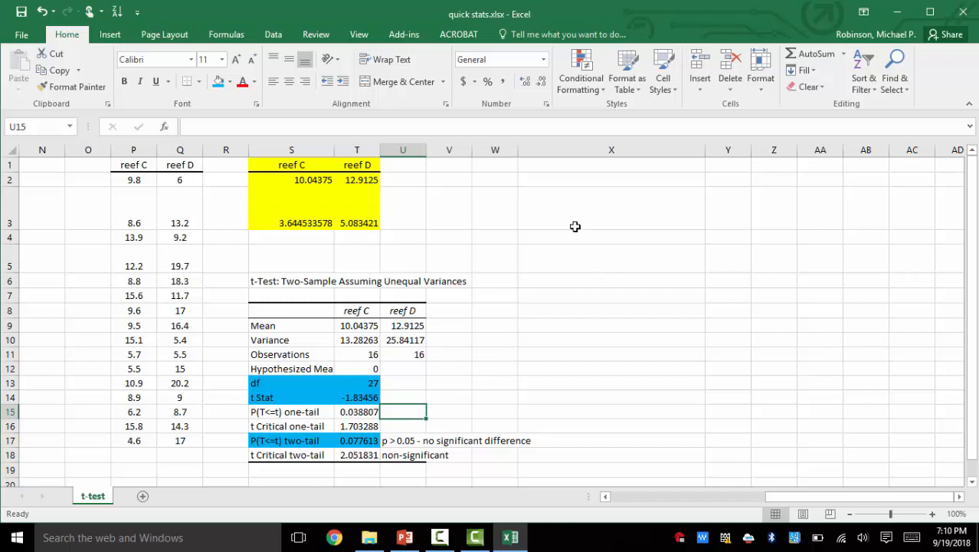
left_click(557, 211)
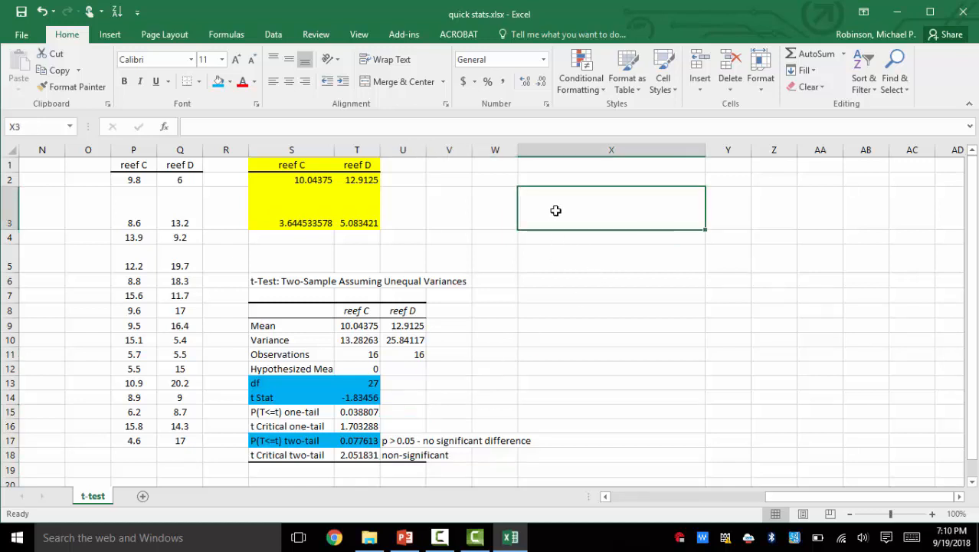
type("There wa")
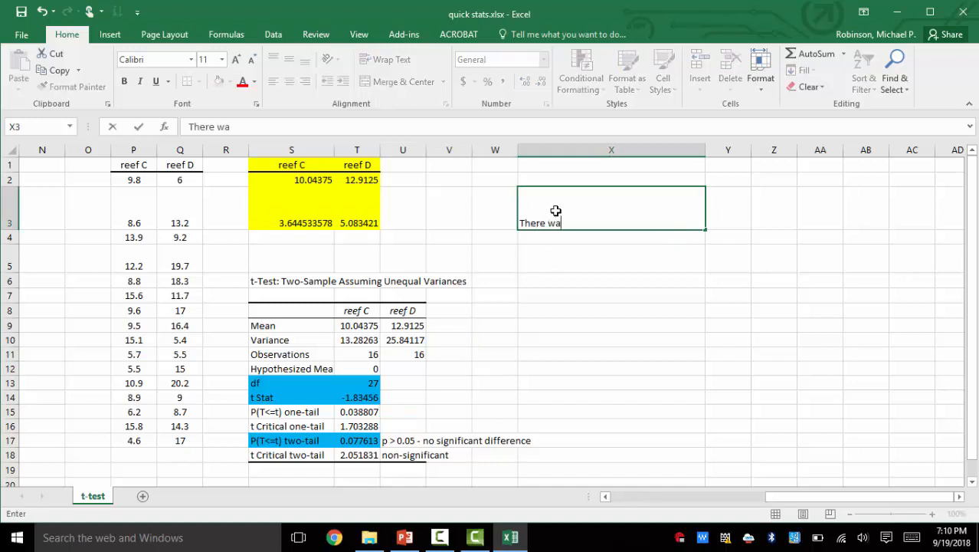
type("s no sig")
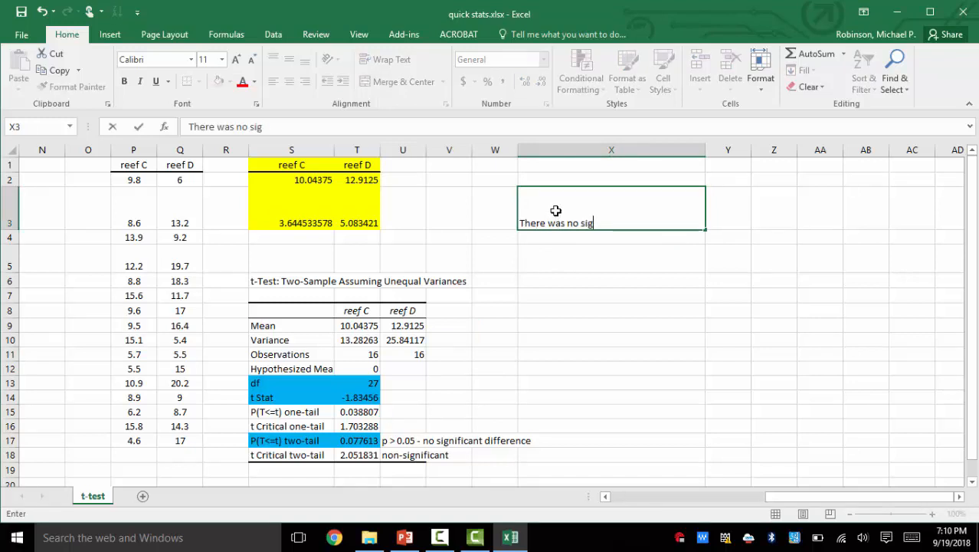
type("nififcant diffe")
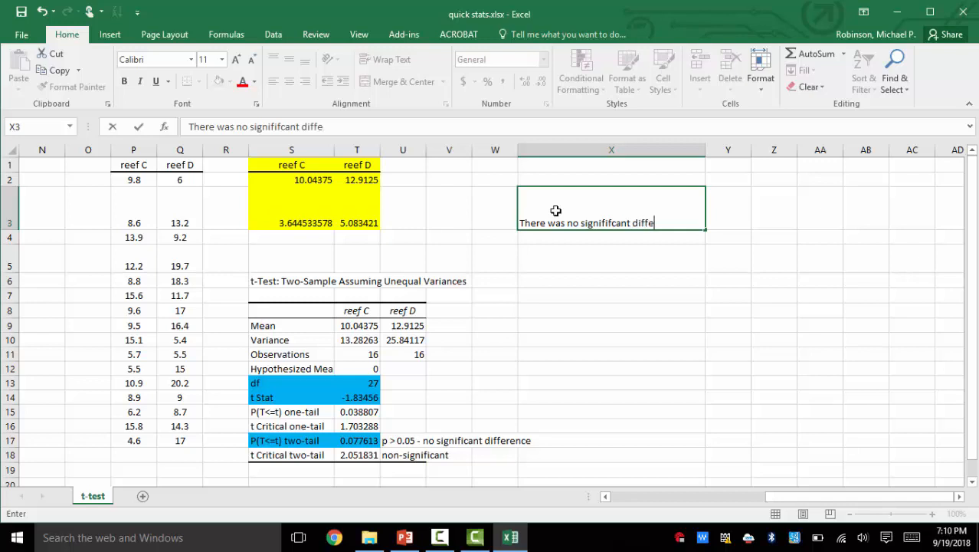
type("rence in l")
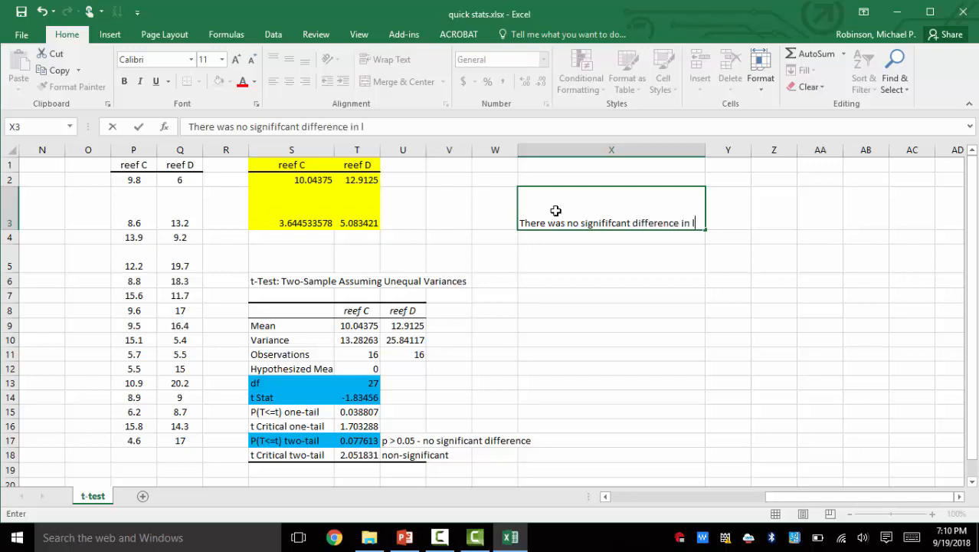
type("ength betwe")
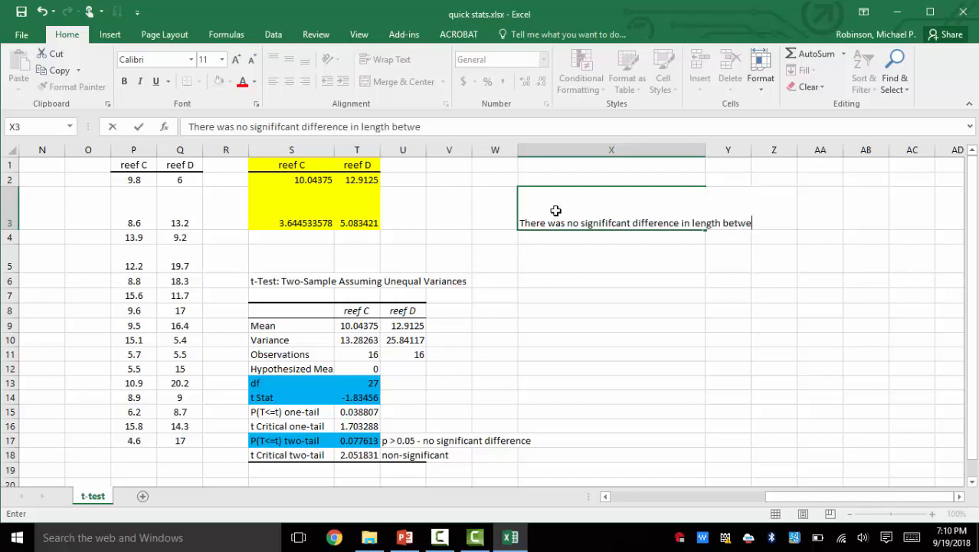
type("en the fish ")
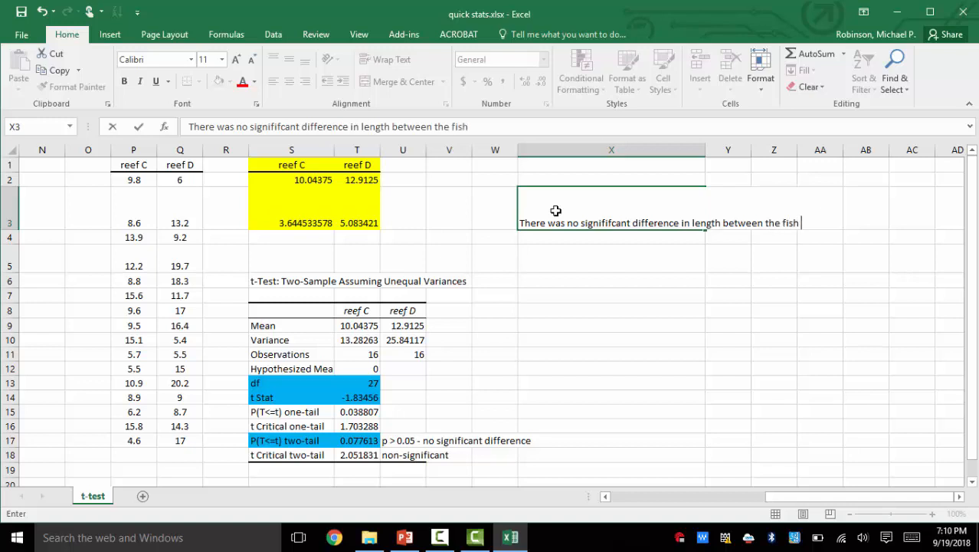
type("of reefs")
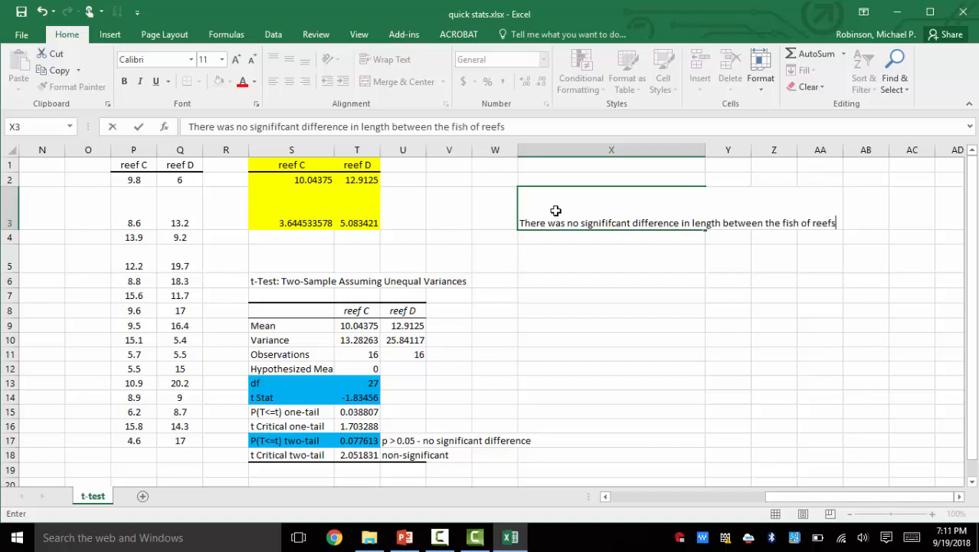
type(" C and D (")
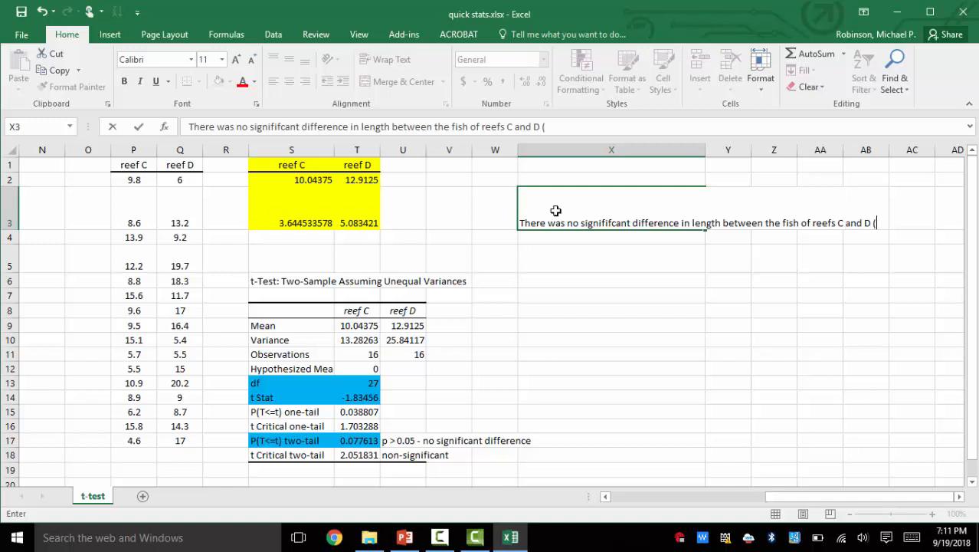
Complete the X3 conclusion with the statistics "t-test; t = 1.834, 27 df, p = 0.078)."
type("t-test; t =")
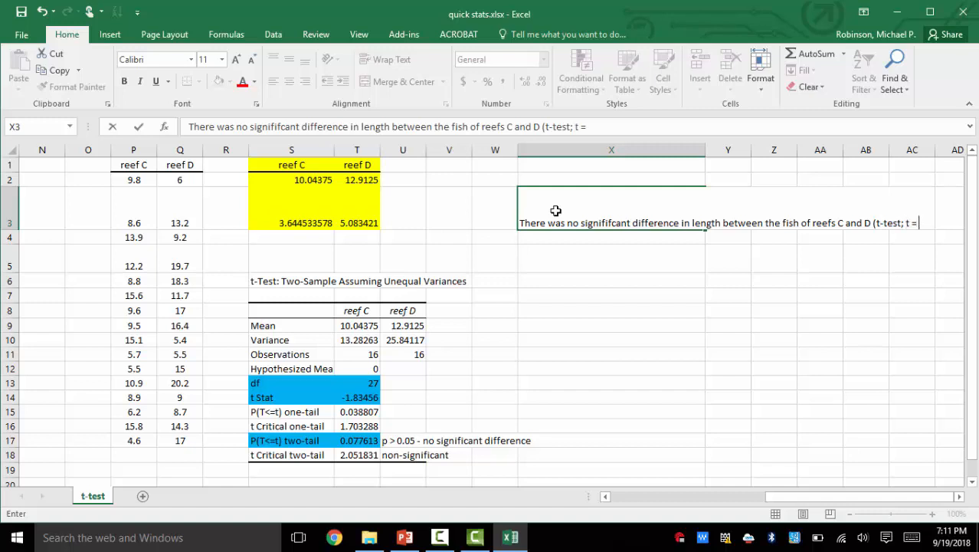
type(" 1.8")
type("34")
type("; 27")
key("BackSpace")
key("BackSpace")
key("BackSpace")
key("BackSpace")
type(", 27")
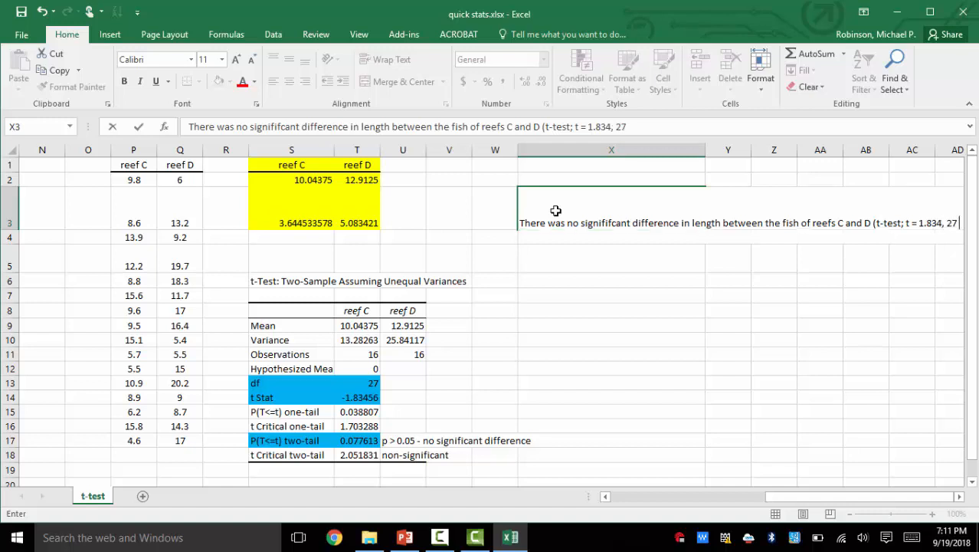
type(" df, p = 0.0")
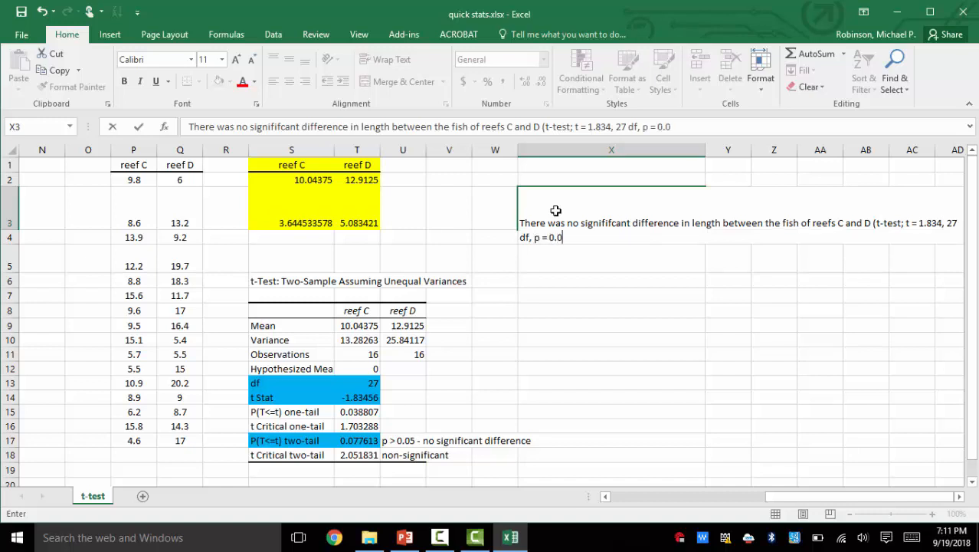
type("78)")
type(".")
key("Return")
Wrap the text of the conclusion in X3 and correct the misspelled word to "significant"
left_click(556, 210)
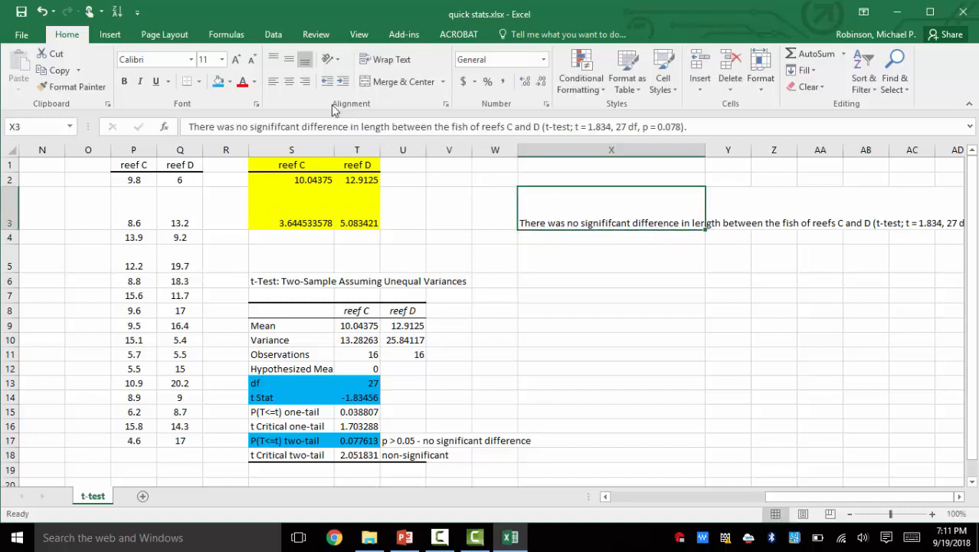
left_click(383, 60)
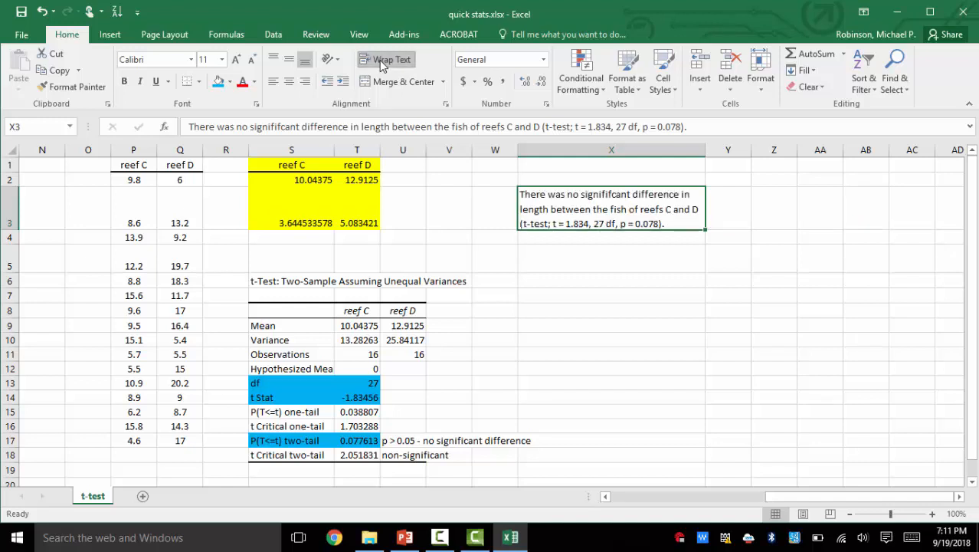
left_click(280, 126)
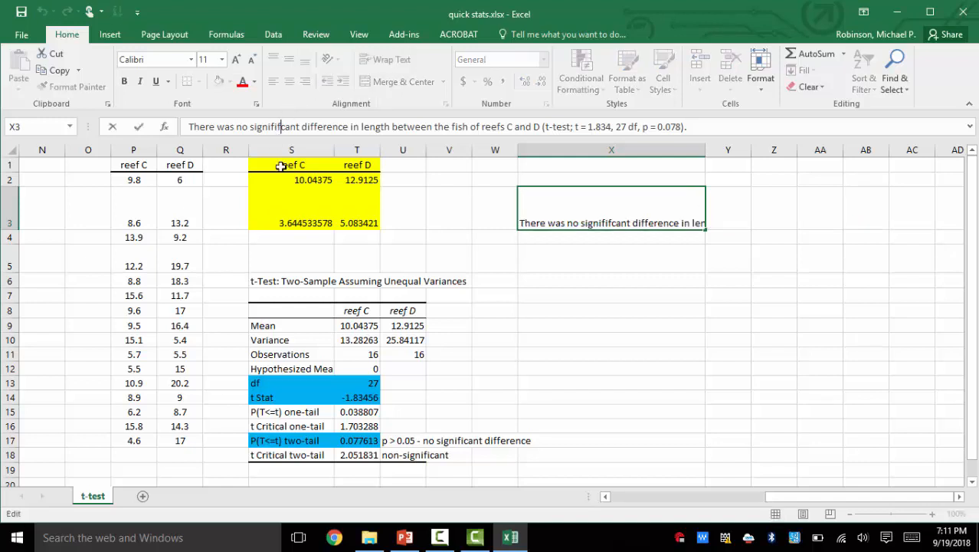
key("BackSpace")
key("Return")
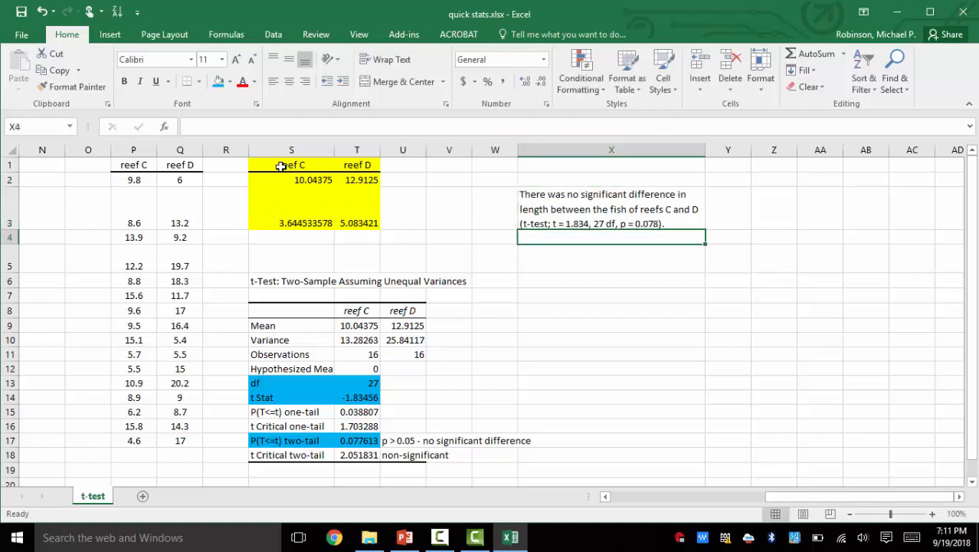
Insert the figure reference "Fig. 2;" before "t-test" inside the parentheses of the X3 conclusion
key("Up")
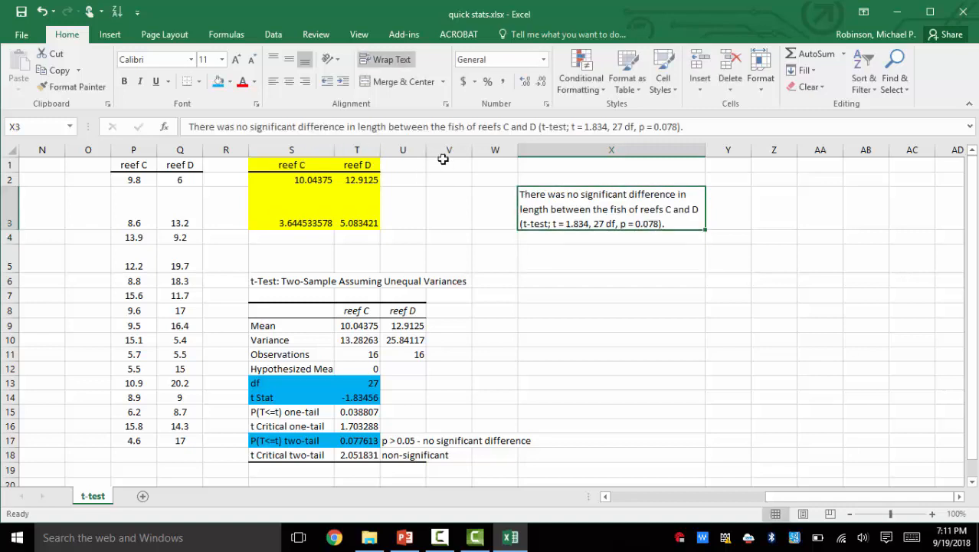
left_click(542, 128)
type("Fig. 2;")
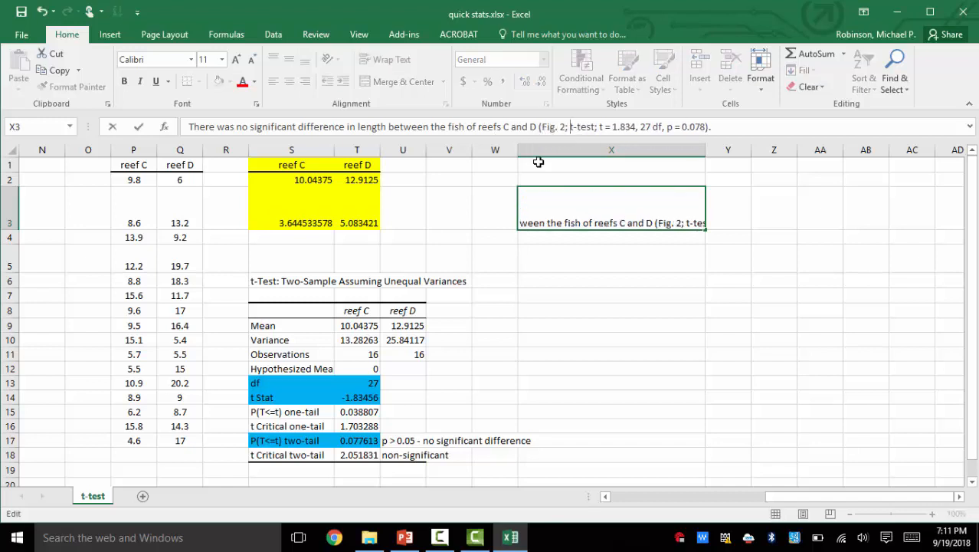
key("Return")
key("Up")
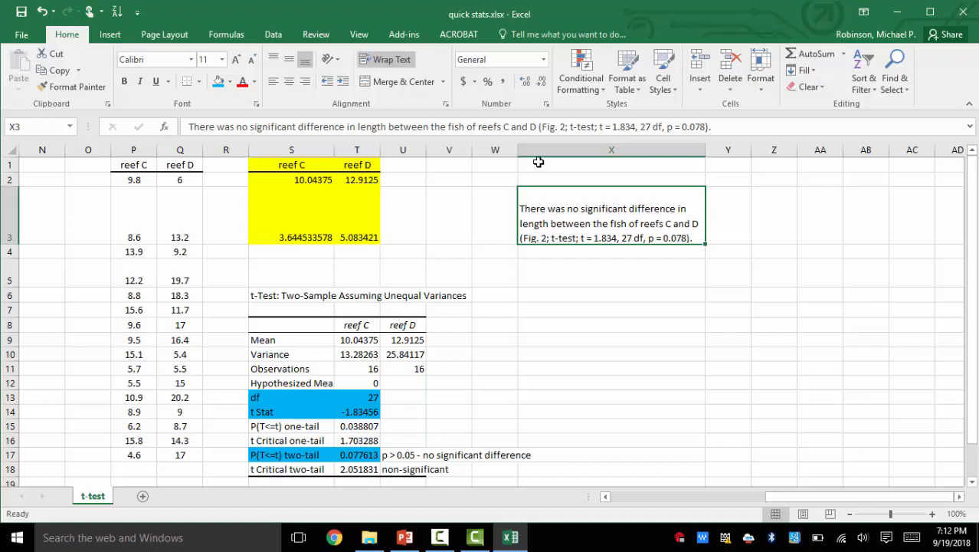
Review the two-tail P values and significance notes of the reef C/D and reef A/B t-tests
left_click_drag(406, 455, 365, 455)
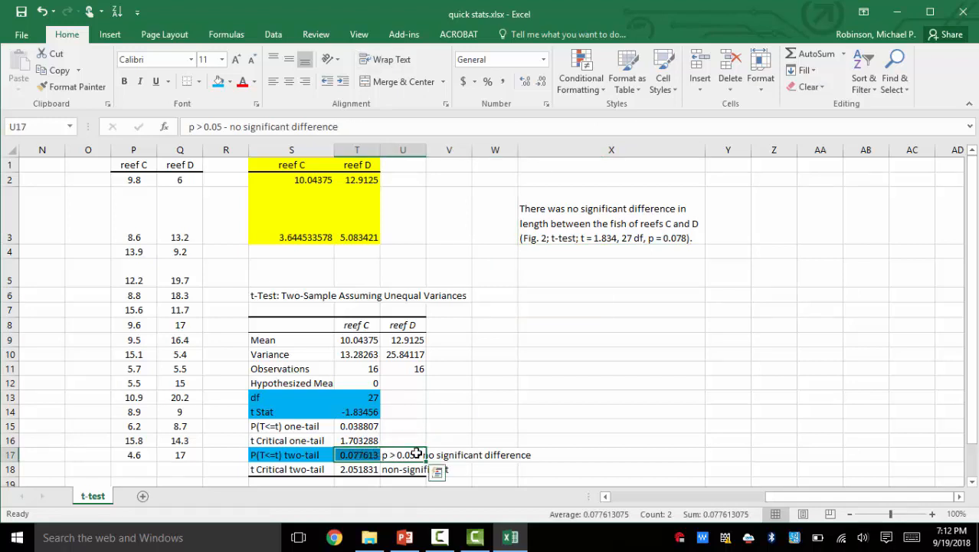
key("ctrl+Left")
key("ctrl+Left")
key("ctrl+Left")
key("ctrl+Left")
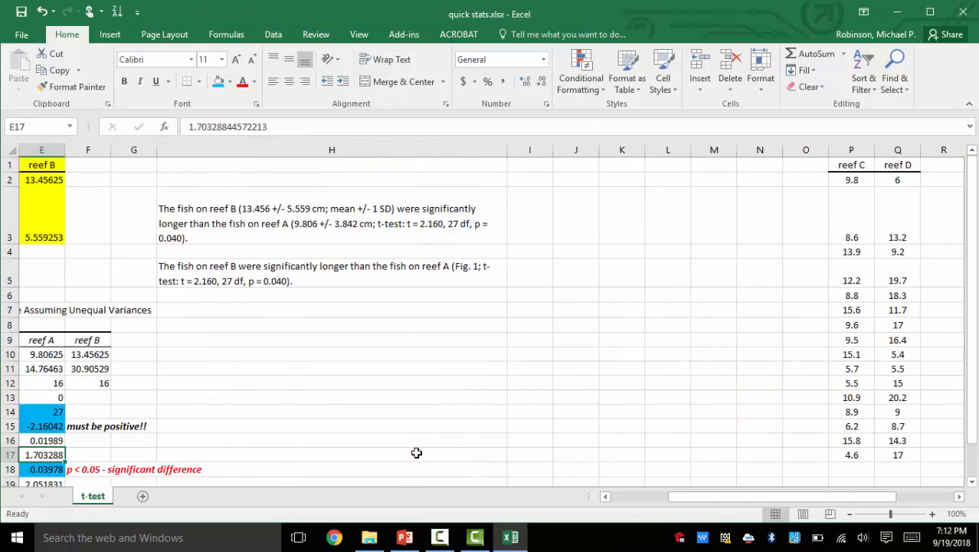
key("Down")
key("Right")
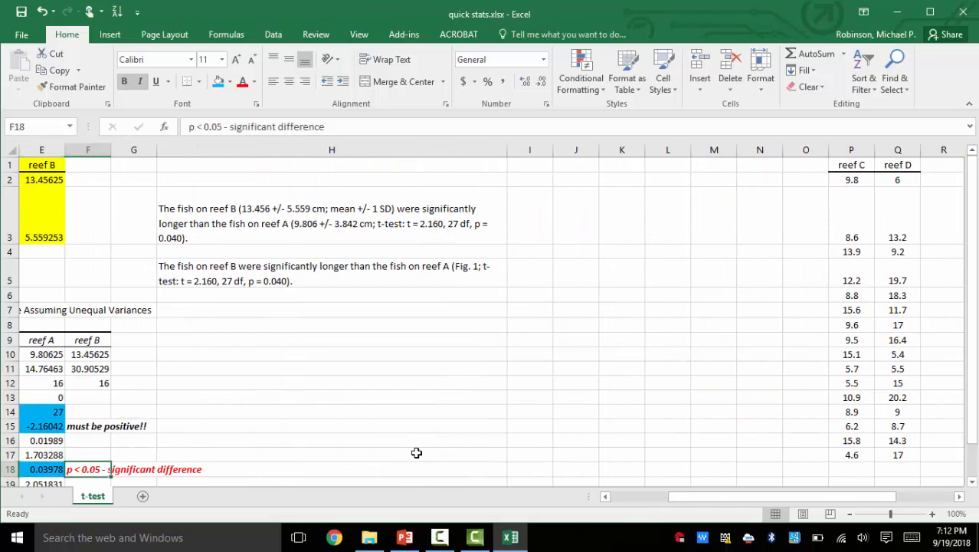
key("ctrl+Left")
key("ctrl+Left")
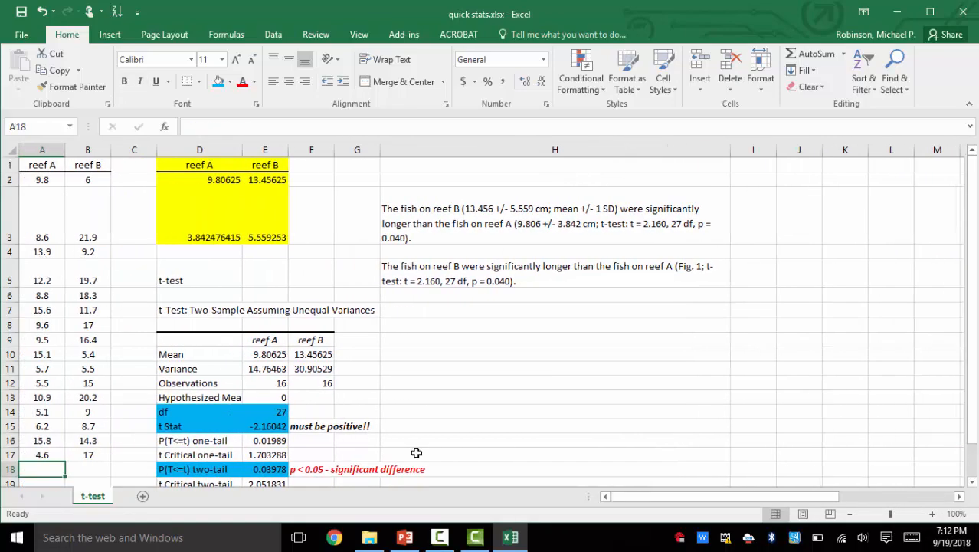